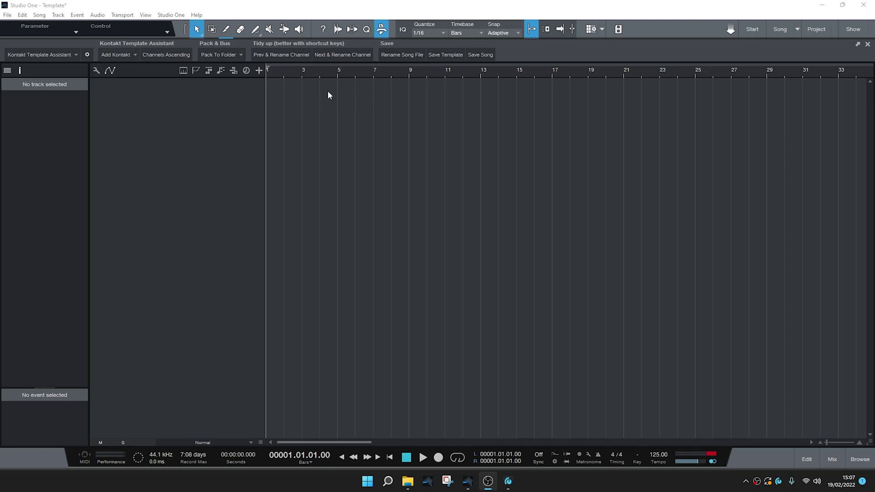
# Step: Show the Navigation Essentials entry in the Studio One Extensions list and visit its creator's website in the web browser
pyautogui.click(171, 14)
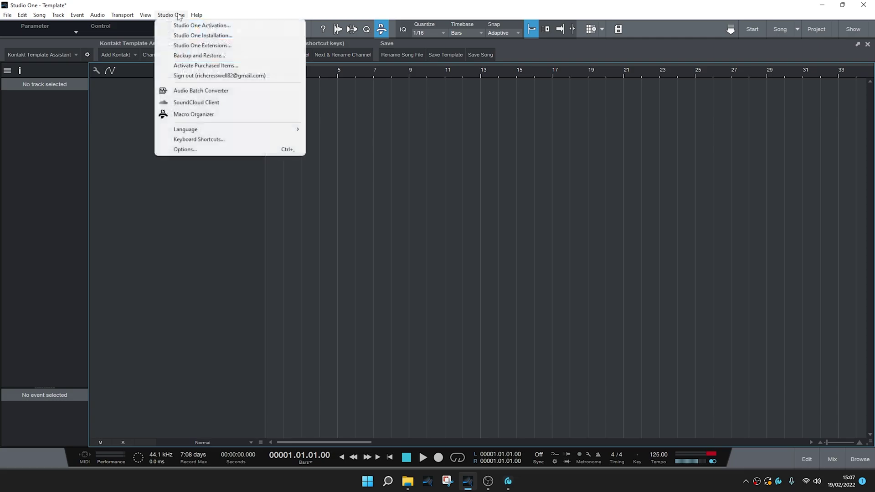
pyautogui.click(191, 46)
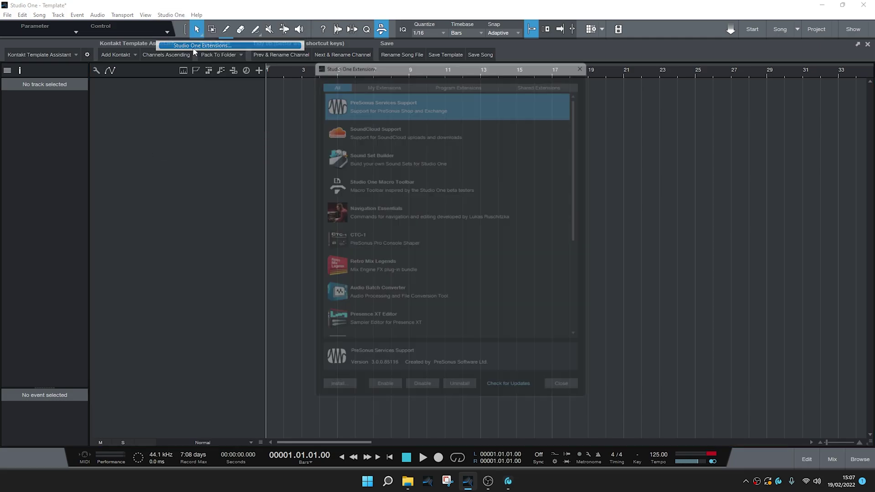
pyautogui.click(425, 214)
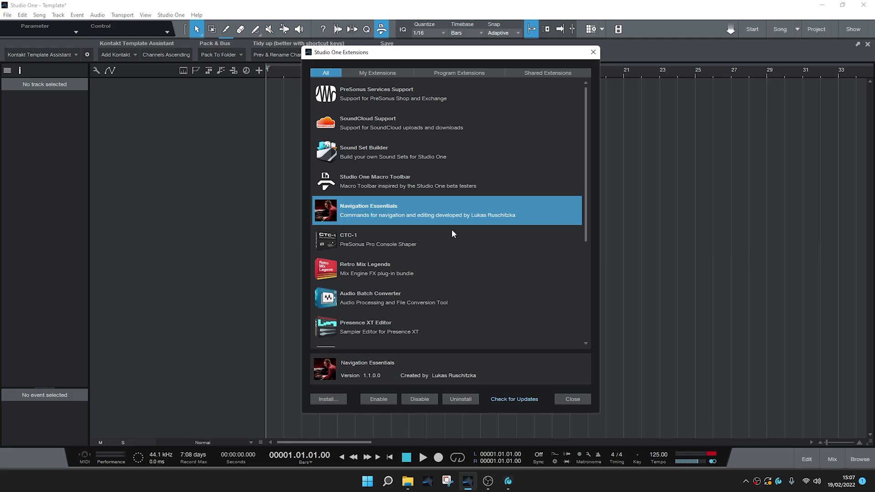
pyautogui.click(453, 376)
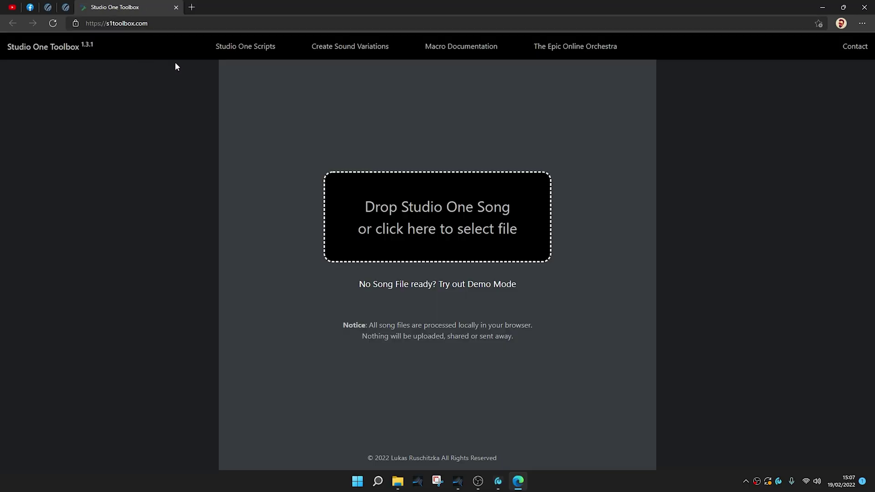
# Step: View the Studio One Scripts page and open the newsletter sign-up page for downloading Navigation Essentials
pyautogui.click(237, 49)
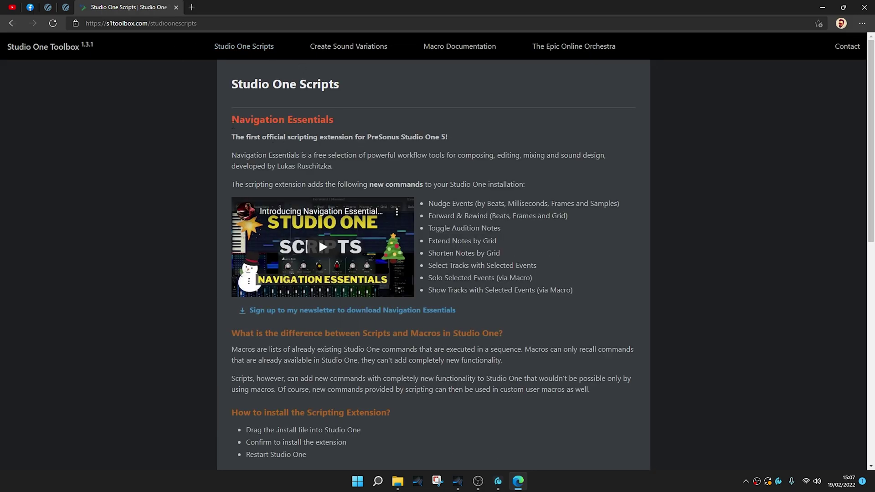
pyautogui.scroll(-5, 504, 163)
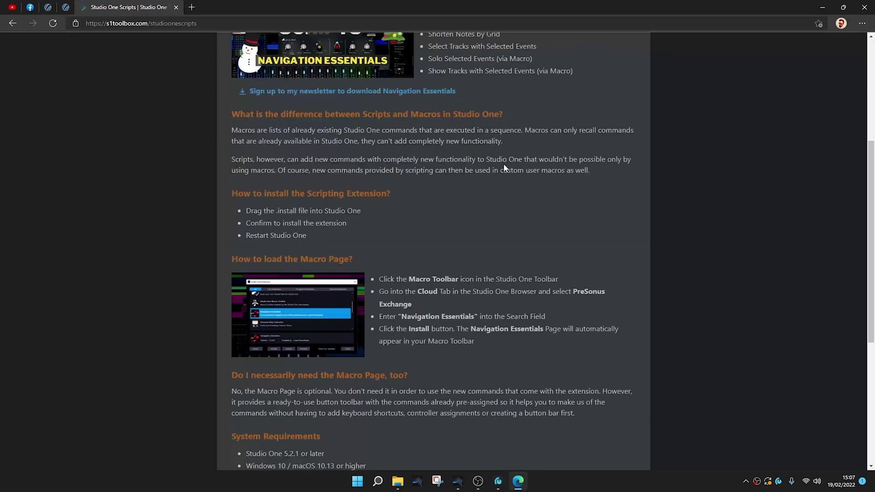
pyautogui.click(340, 93)
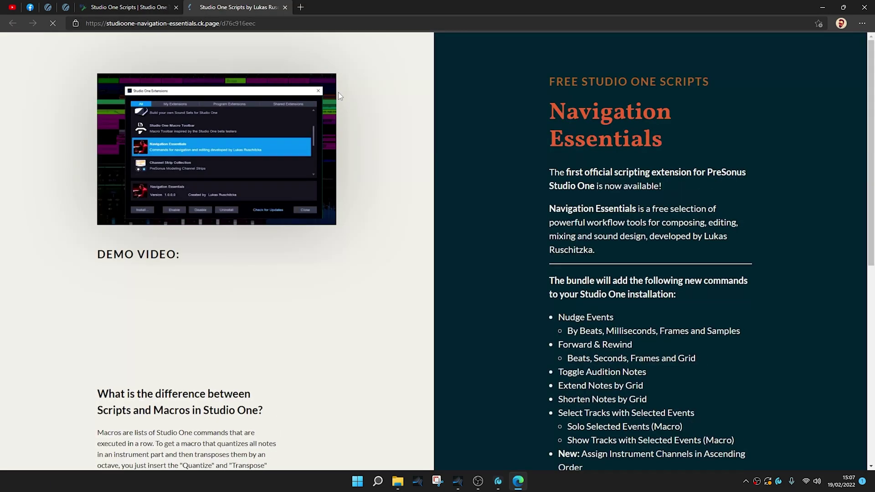
# Step: Examine the sign-up form and new commands, highlight "Sets MIDI channels to CH 1, 2, 3, etc.", and return to the empty Studio One song
pyautogui.scroll(-5, 458, 155)
pyautogui.scroll(-4, 457, 155)
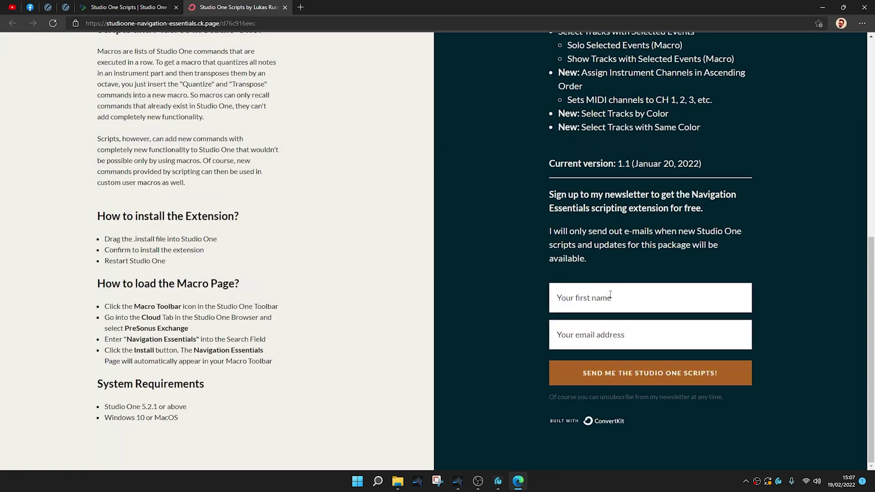
pyautogui.click(606, 339)
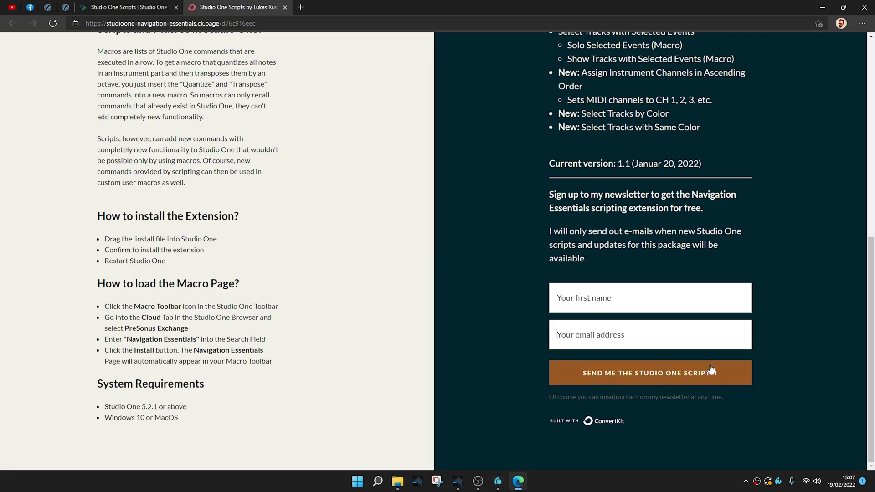
pyautogui.scroll(2, 536, 294)
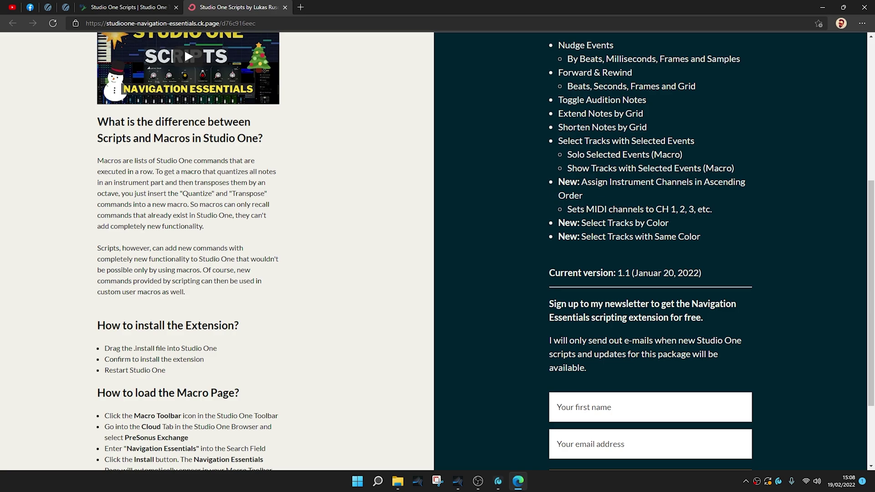
pyautogui.scroll(2, 535, 295)
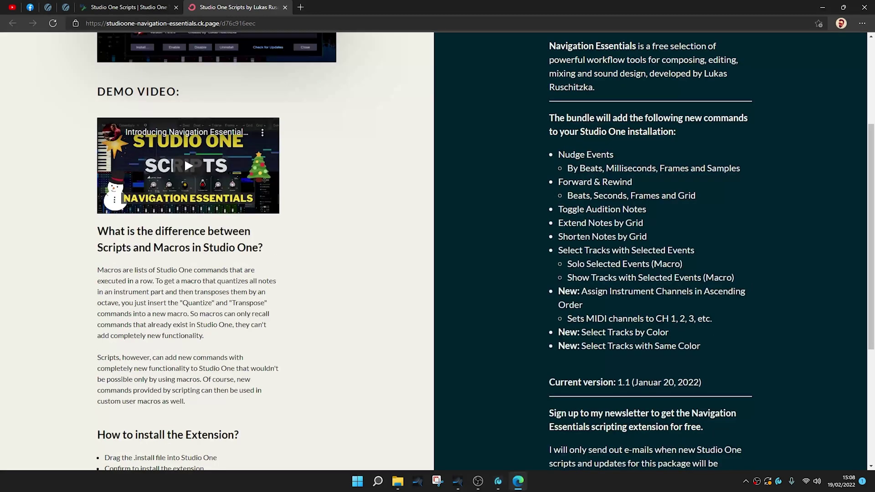
pyautogui.moveTo(568, 318); pyautogui.dragTo(720, 322)
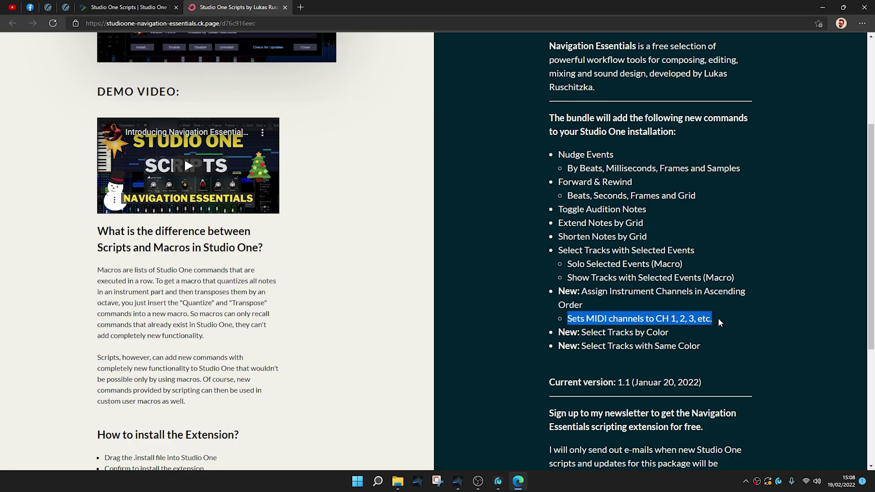
pyautogui.click(867, 9)
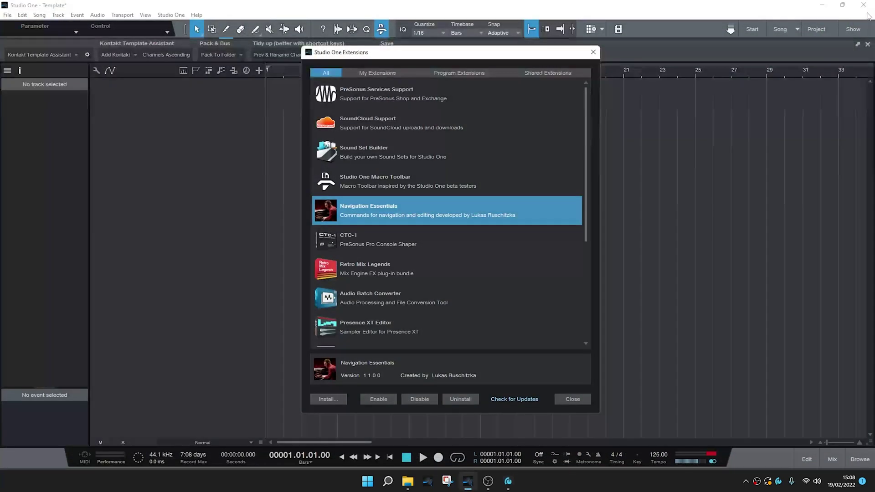
pyautogui.click(574, 400)
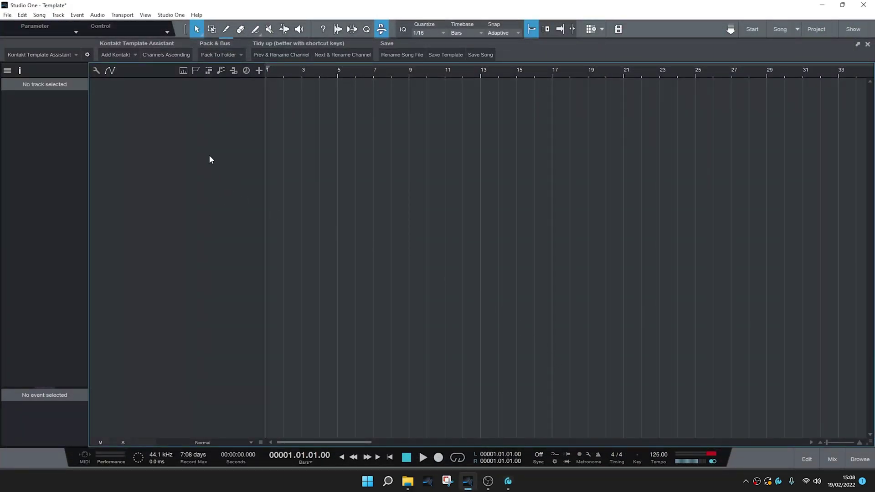
# Step: Examine the Add Kontakt insert options and the Pack To Folder destinations of the Kontakt Template Assistant macros
pyautogui.click(125, 54)
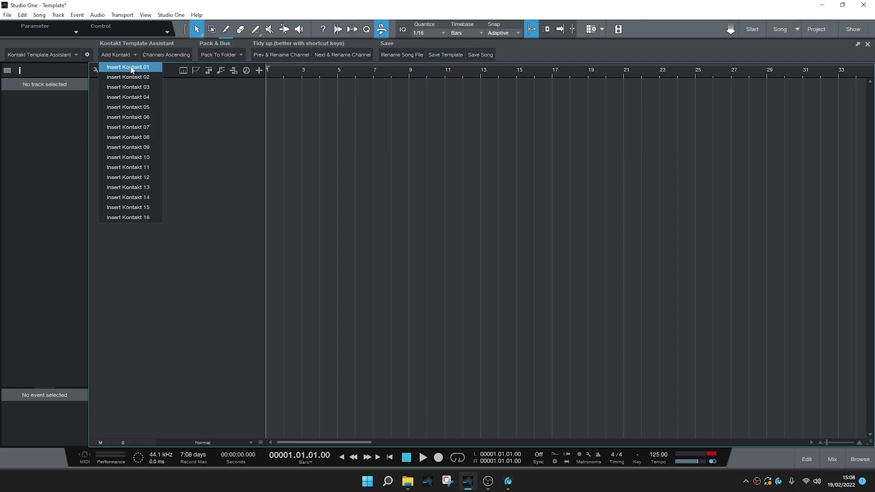
pyautogui.click(194, 109)
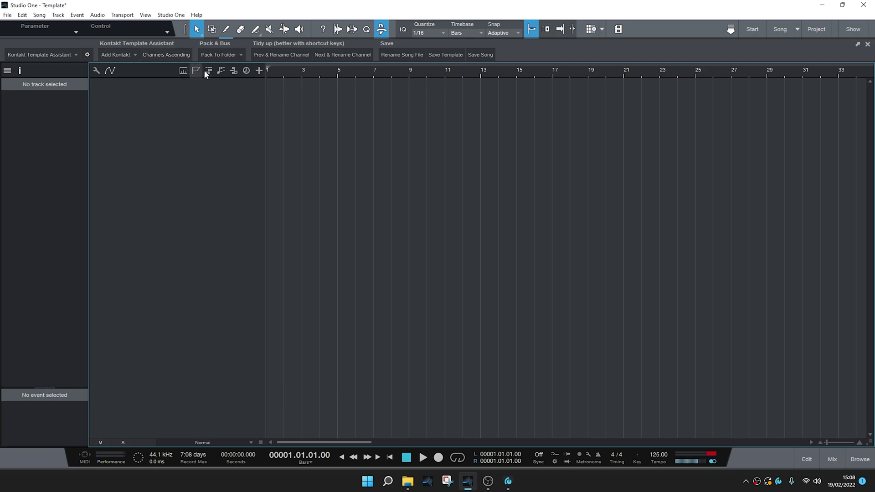
pyautogui.click(228, 56)
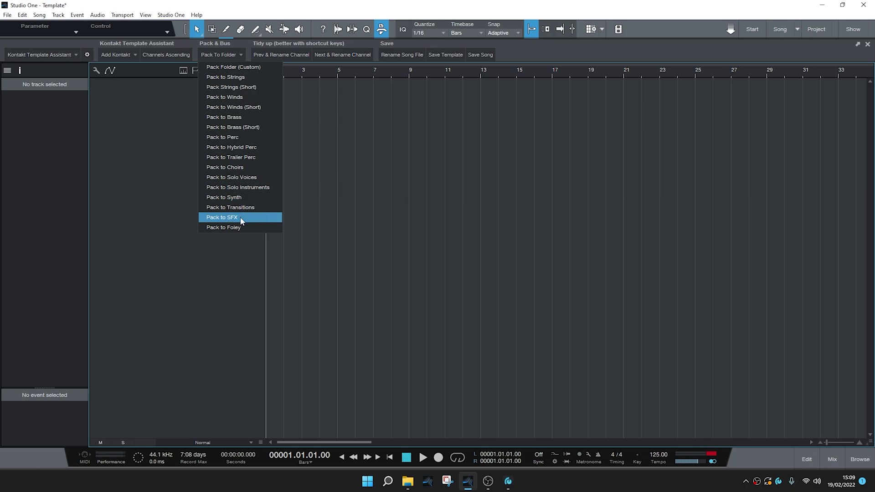
pyautogui.click(325, 143)
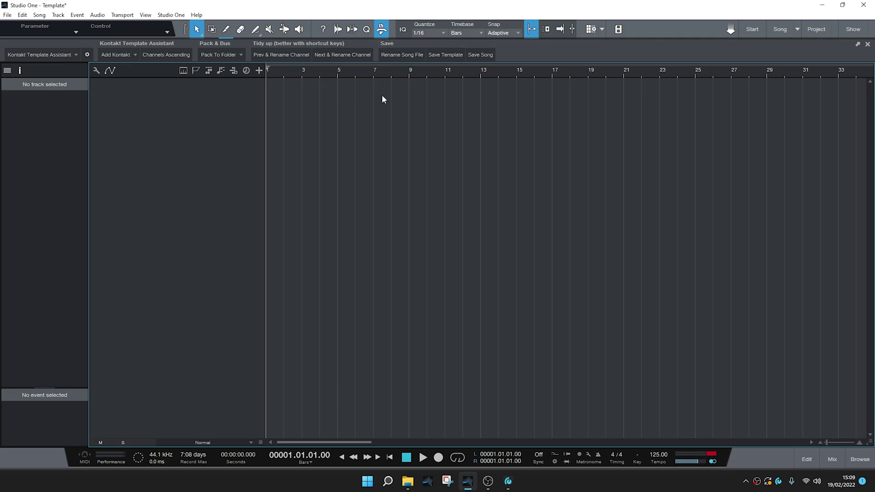
# Step: Inspect the macros for renaming the song file, saving a template and saving the song, dismissing their dialogs without changes
pyautogui.click(402, 59)
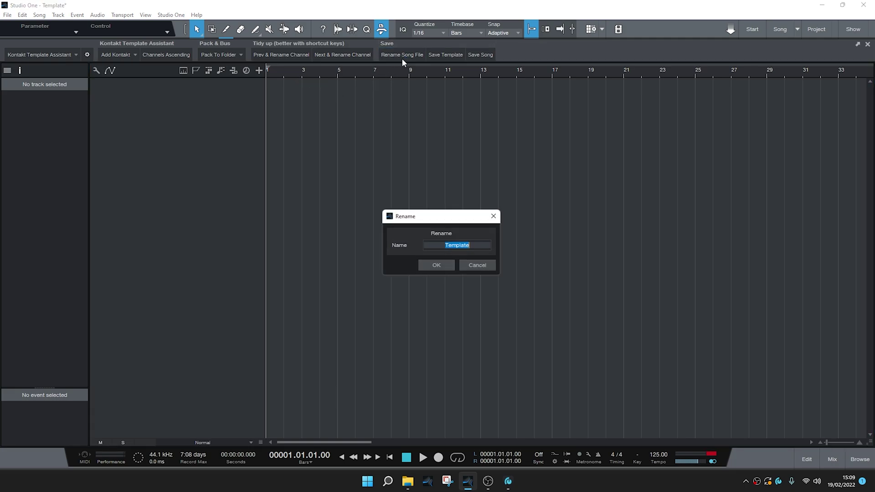
pyautogui.click(493, 216)
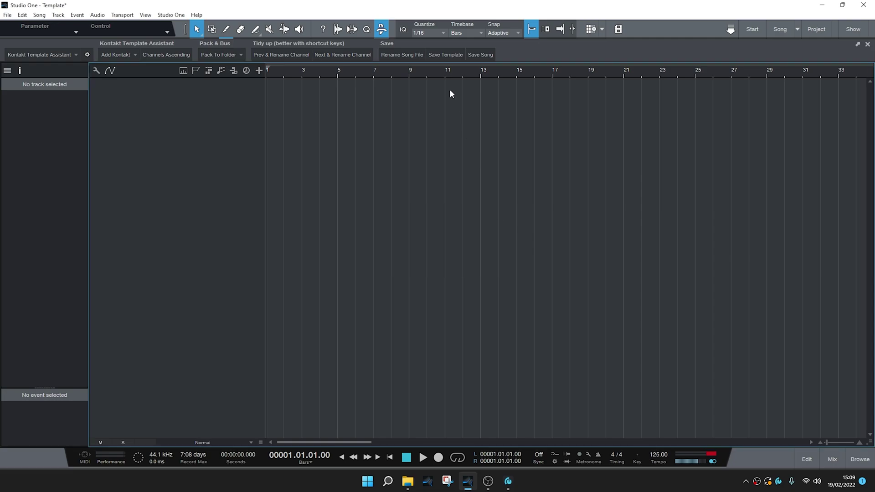
pyautogui.click(448, 60)
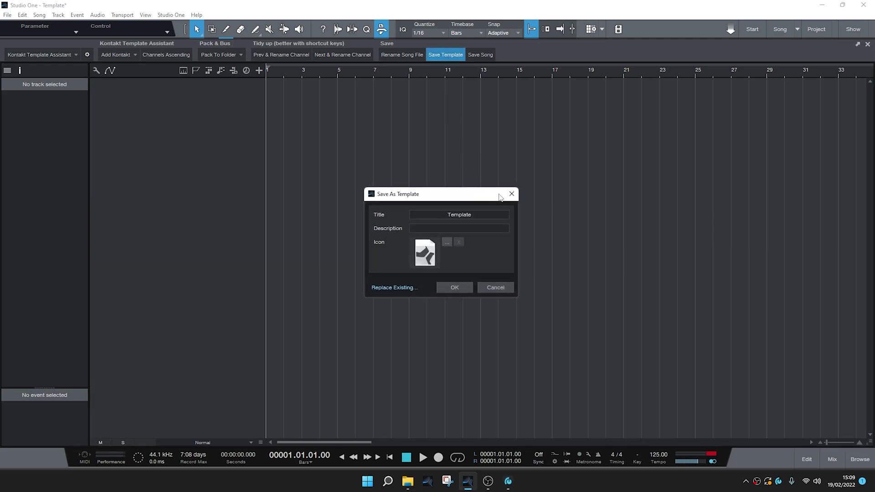
pyautogui.click(511, 196)
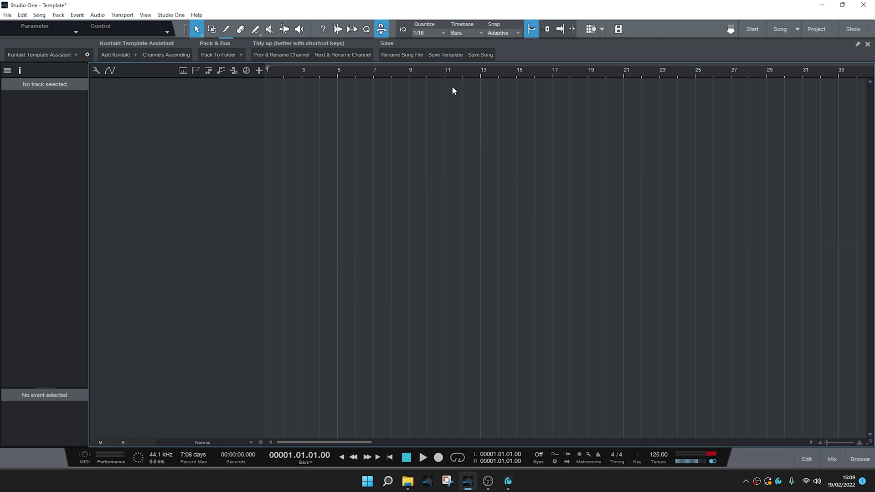
pyautogui.click(487, 55)
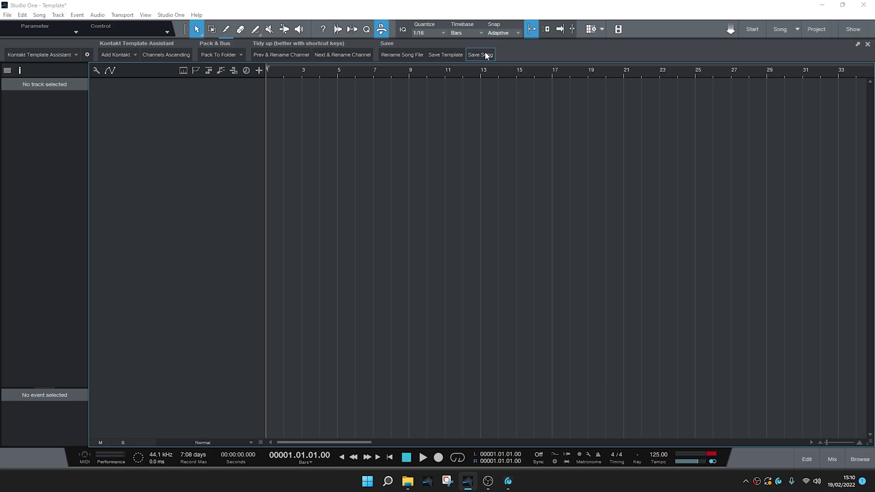
pyautogui.click(606, 111)
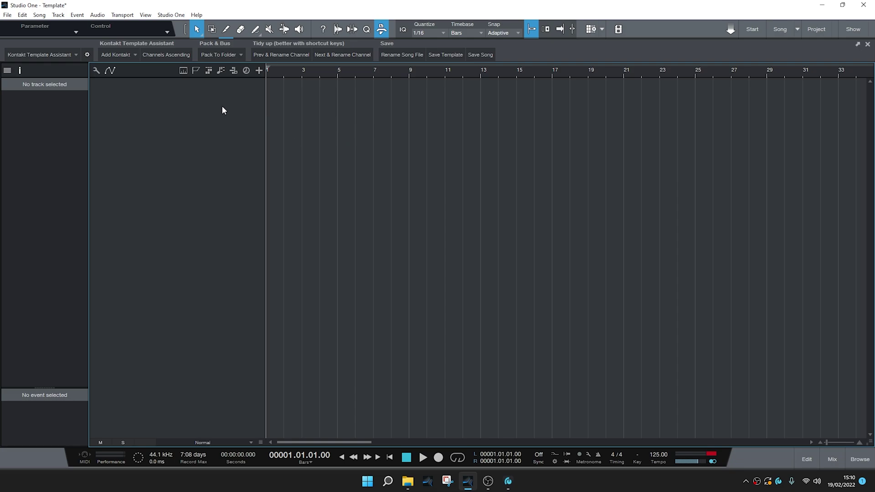
# Step: Insert a two-track Kontakt setup with the Insert Kontakt 02 macro and bring up the Kontakt instrument window
pyautogui.click(131, 58)
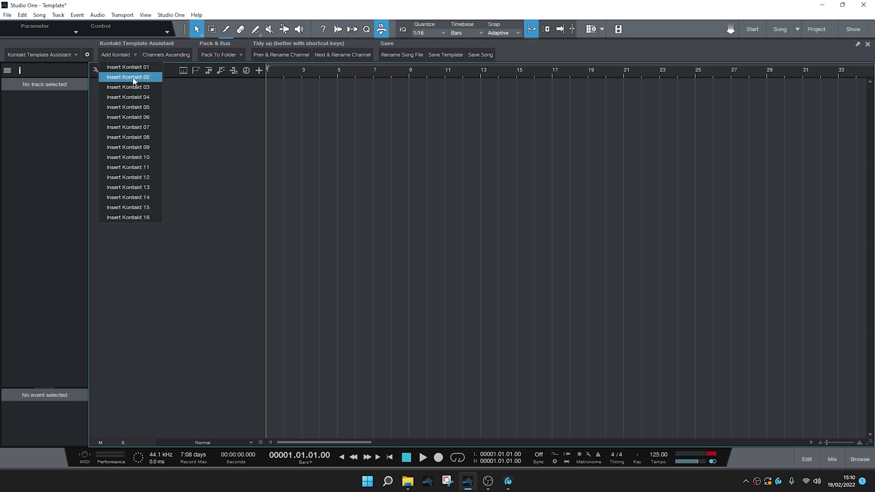
pyautogui.click(132, 77)
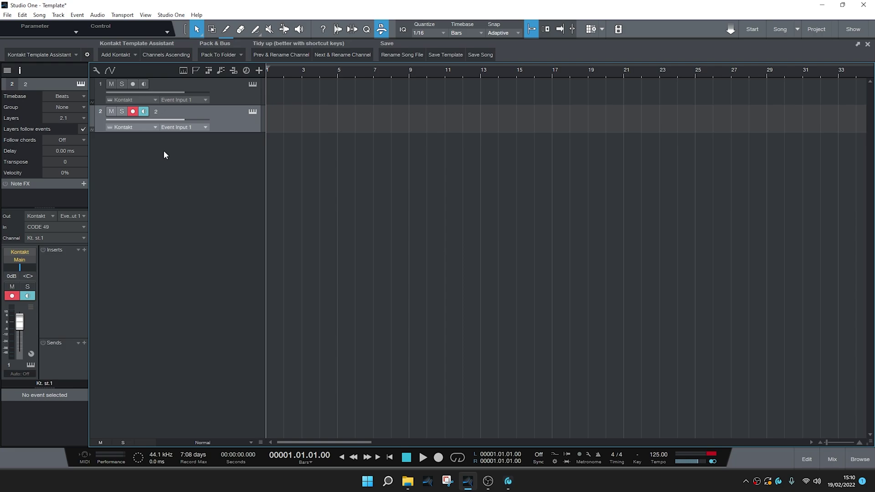
pyautogui.click(253, 85)
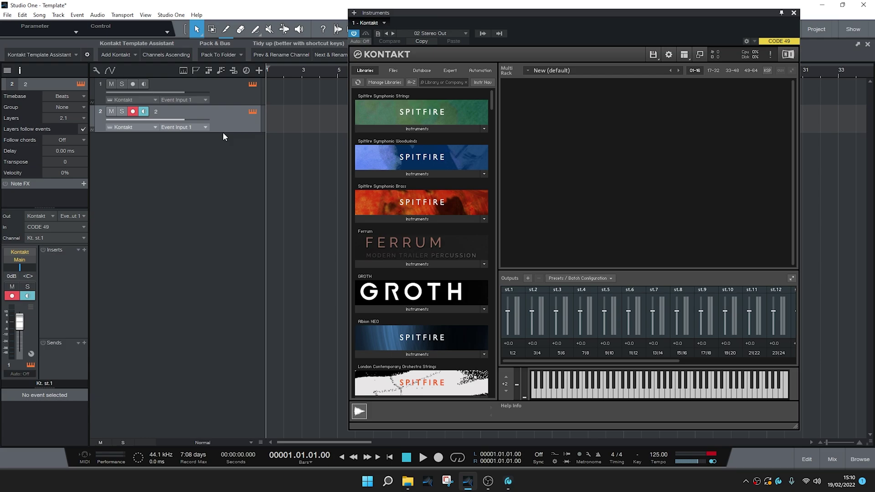
pyautogui.moveTo(577, 22); pyautogui.dragTo(543, 35)
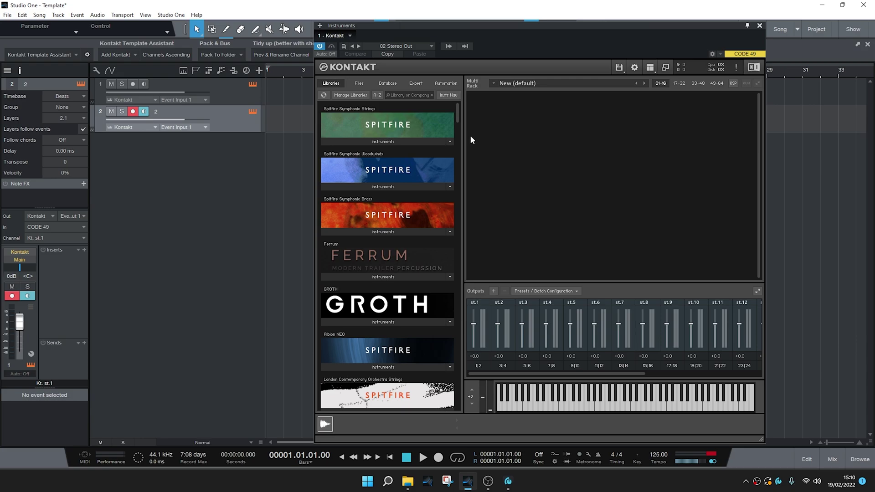
# Step: Load five instances of a - Violins 1.nki from Spitfire Symphonic Strings into Kontakt's rack, collapsing the instruments to their compact view
pyautogui.click(417, 141)
pyautogui.moveTo(340, 154); pyautogui.dragTo(521, 116)
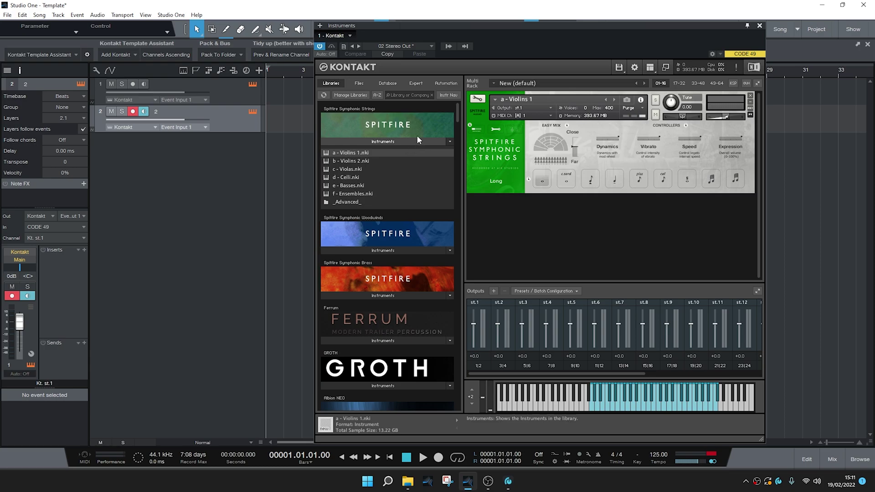
pyautogui.moveTo(361, 161); pyautogui.dragTo(556, 218)
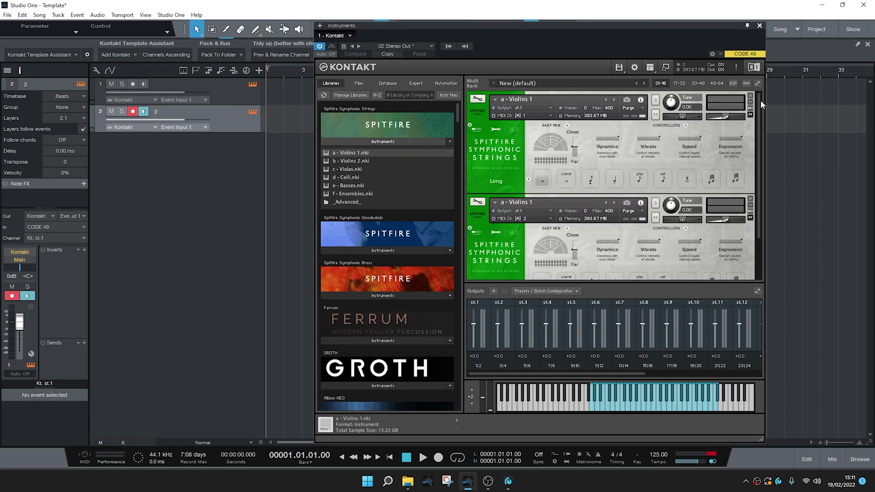
pyautogui.click(760, 82)
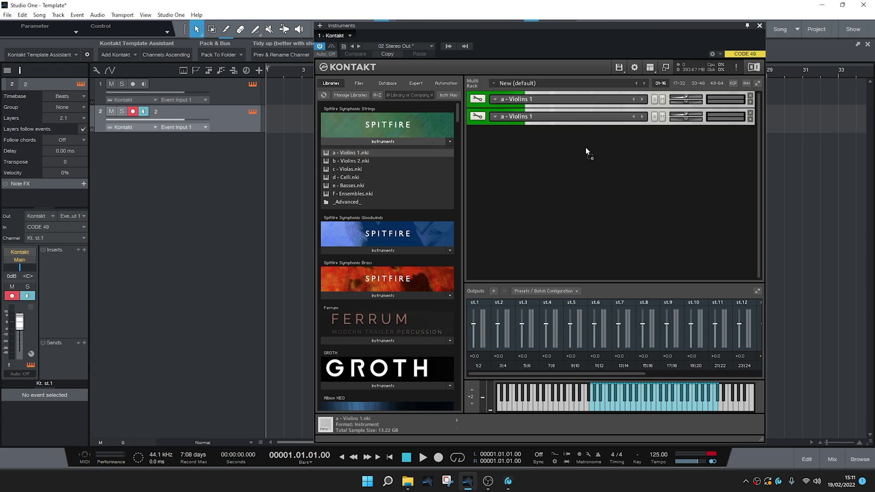
pyautogui.moveTo(587, 152); pyautogui.dragTo(585, 150)
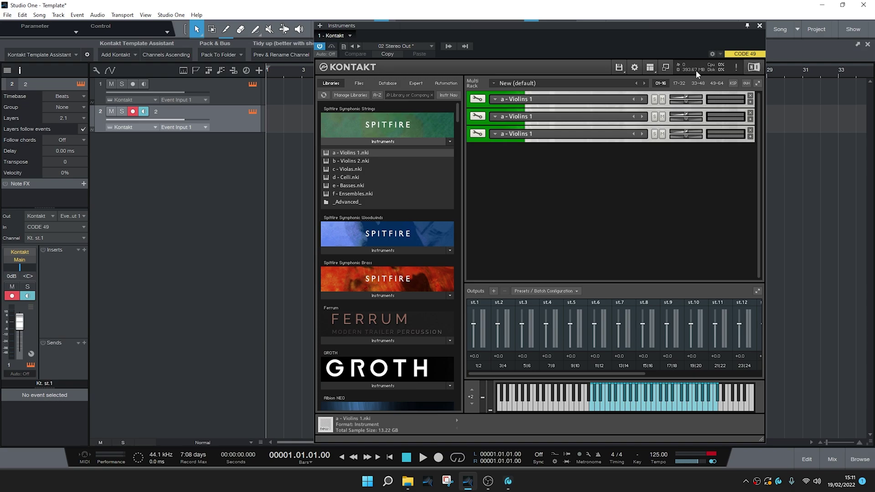
pyautogui.moveTo(360, 157); pyautogui.dragTo(503, 159)
pyautogui.moveTo(384, 153); pyautogui.dragTo(506, 163)
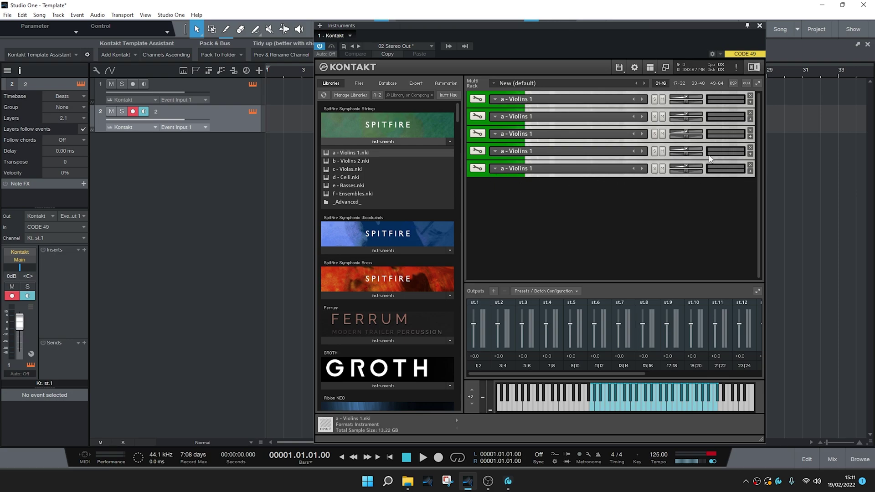
# Step: Expand the first two Violins 1 instances and set the second one to the Long CS articulation
pyautogui.click(748, 108)
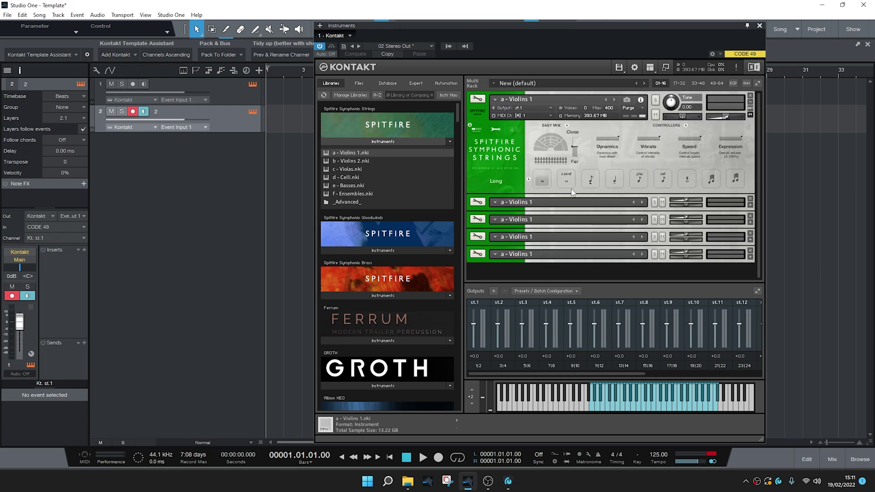
pyautogui.click(751, 205)
pyautogui.scroll(-3, 617, 247)
pyautogui.click(560, 239)
pyautogui.scroll(-4, 584, 203)
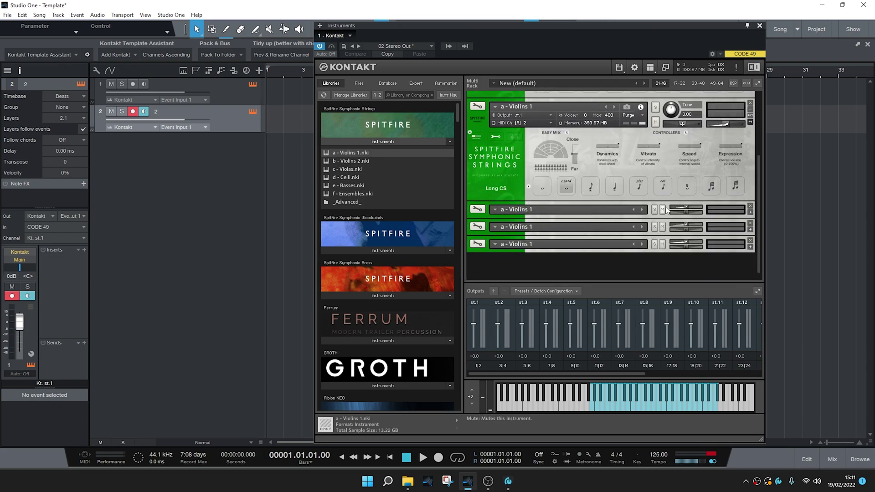
# Step: Expand the third Violins 1 instance in the rack and set it to the Spiccato articulation
pyautogui.click(750, 210)
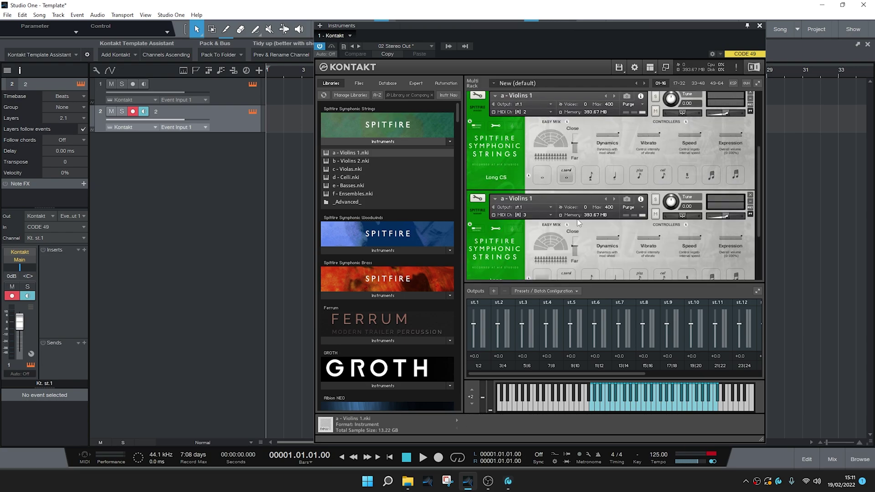
pyautogui.scroll(-3, 576, 223)
pyautogui.click(594, 235)
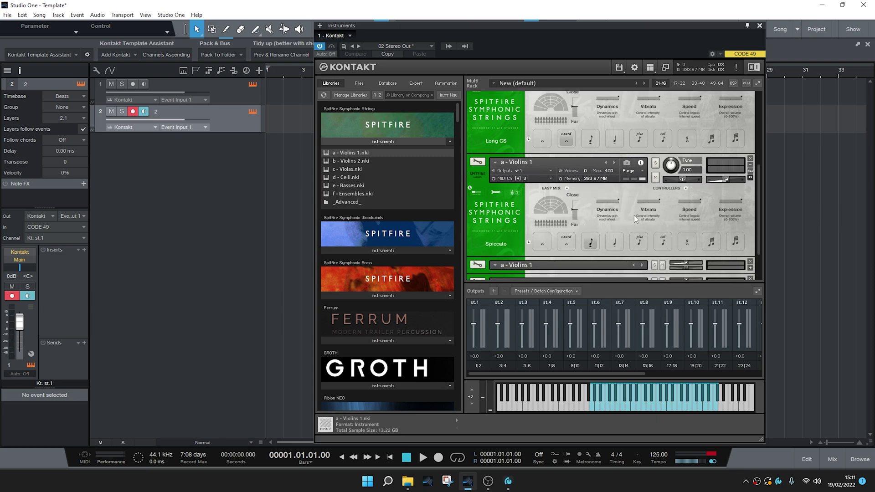
# Step: Remove all Violins 1 instances from Kontakt's rack without saving changes to the instruments
pyautogui.scroll(6, 636, 212)
pyautogui.scroll(1, 743, 114)
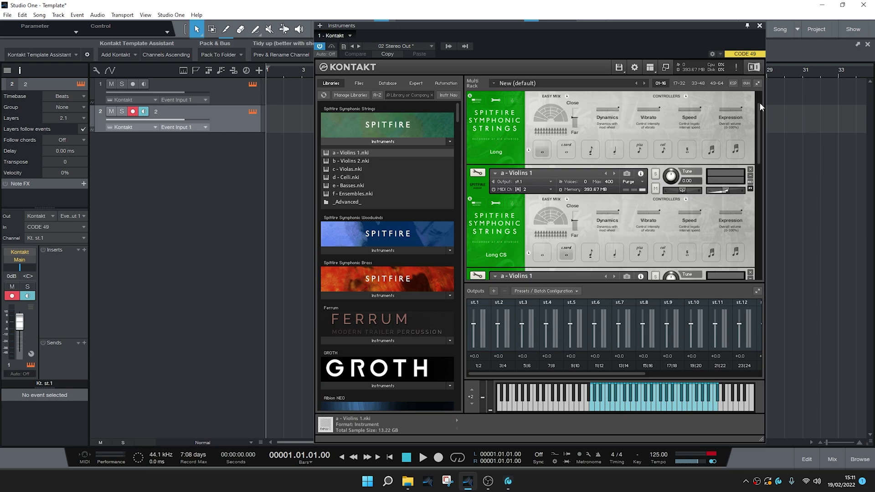
pyautogui.scroll(2, 759, 95)
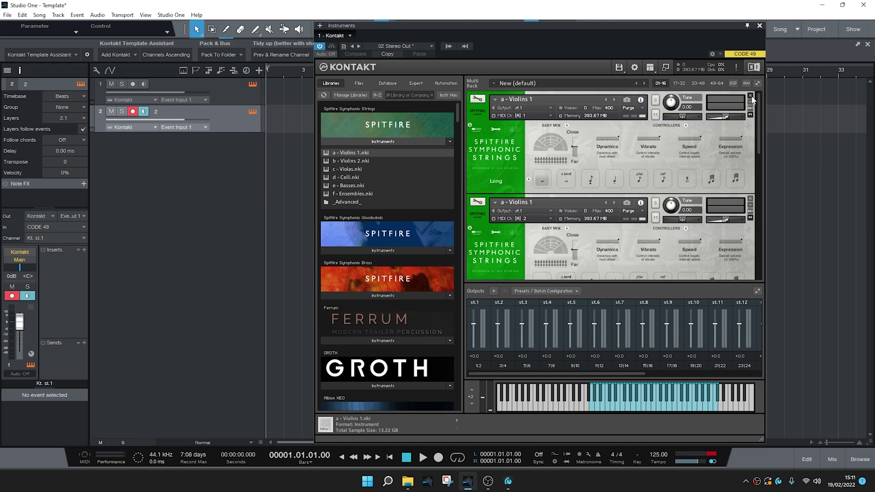
pyautogui.click(750, 95)
pyautogui.press('Tab')
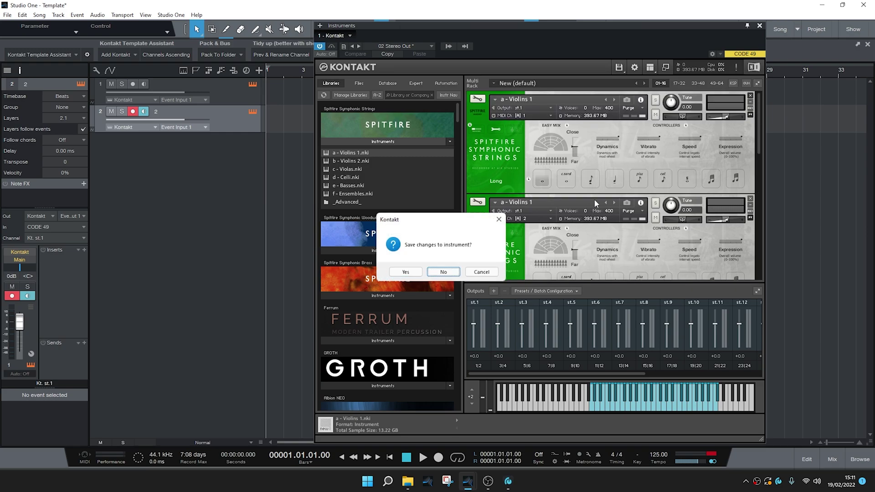
pyautogui.press('Return')
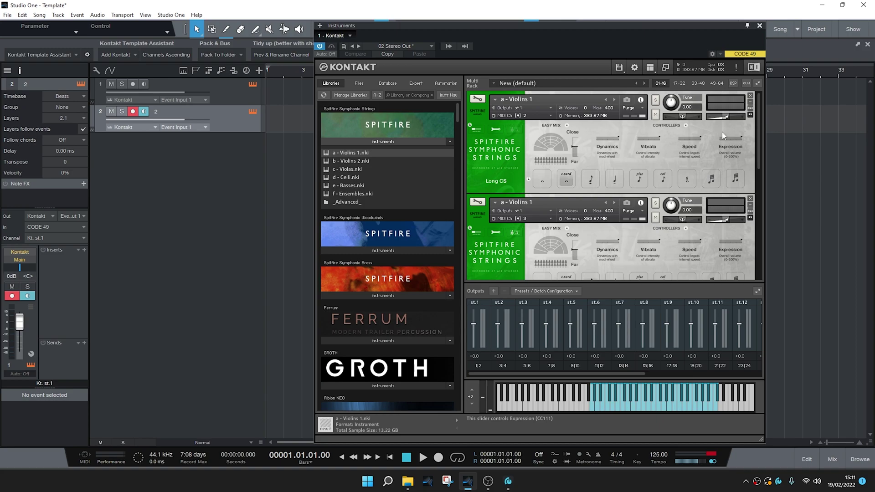
pyautogui.click(750, 97)
pyautogui.press('Tab')
pyautogui.press('Return')
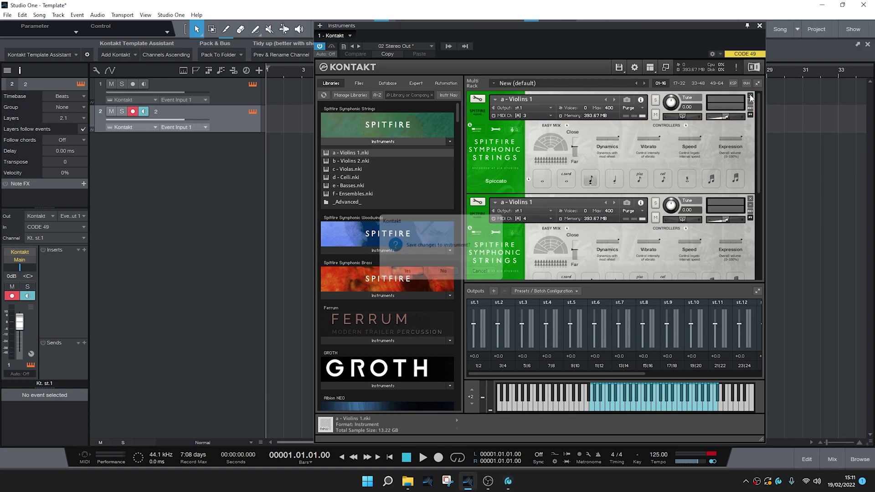
pyautogui.click(751, 97)
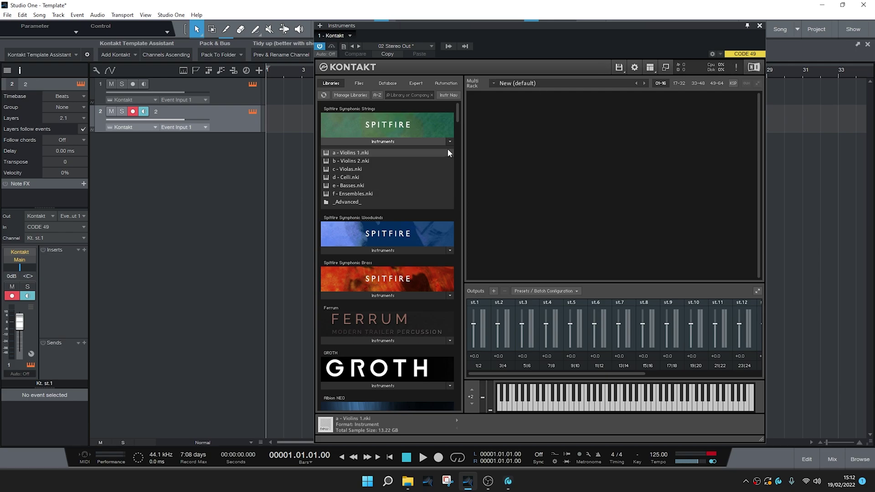
# Step: Remove both Kontakt tracks together with their instrument
pyautogui.click(234, 97)
pyautogui.rightClick(233, 97)
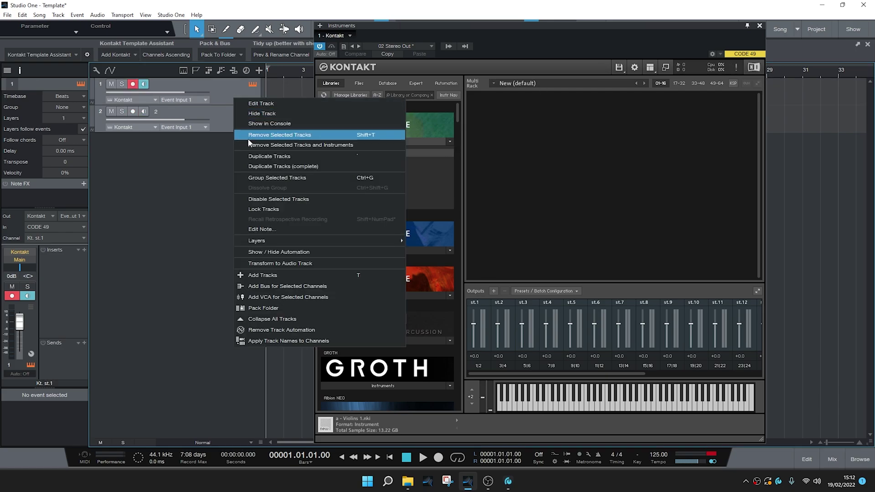
pyautogui.click(255, 145)
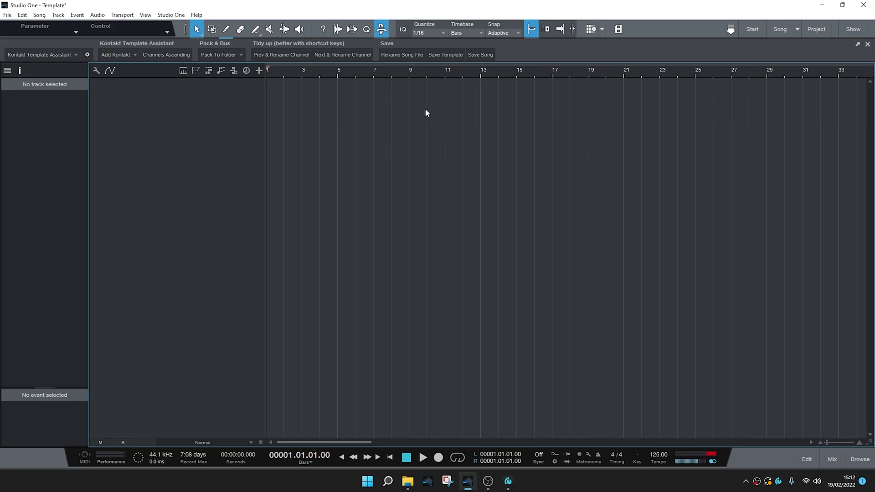
# Step: Add a plain Kontakt instrument track from the Native Instruments folder of the browser, and remove it together with its instrument
pyautogui.click(859, 459)
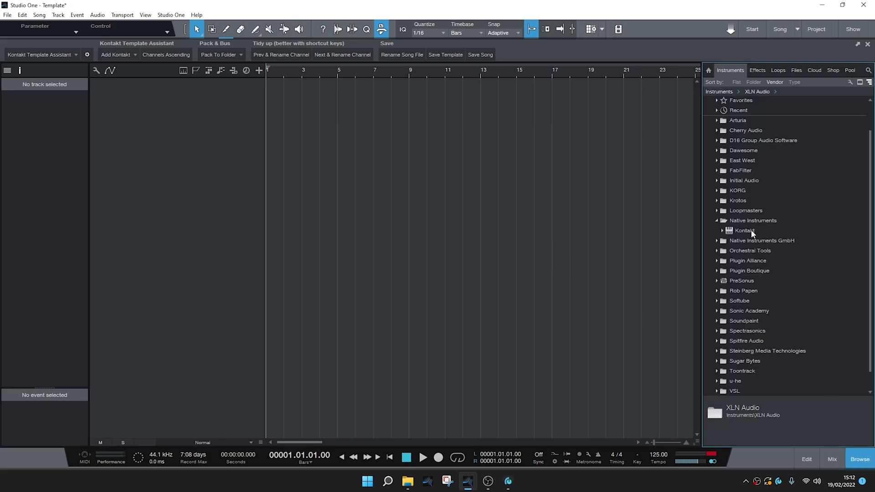
pyautogui.moveTo(752, 234); pyautogui.dragTo(119, 113)
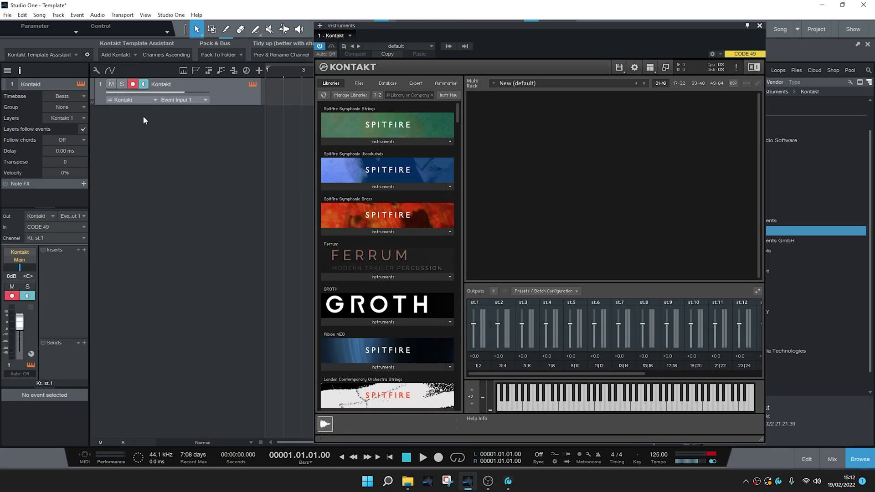
pyautogui.click(760, 28)
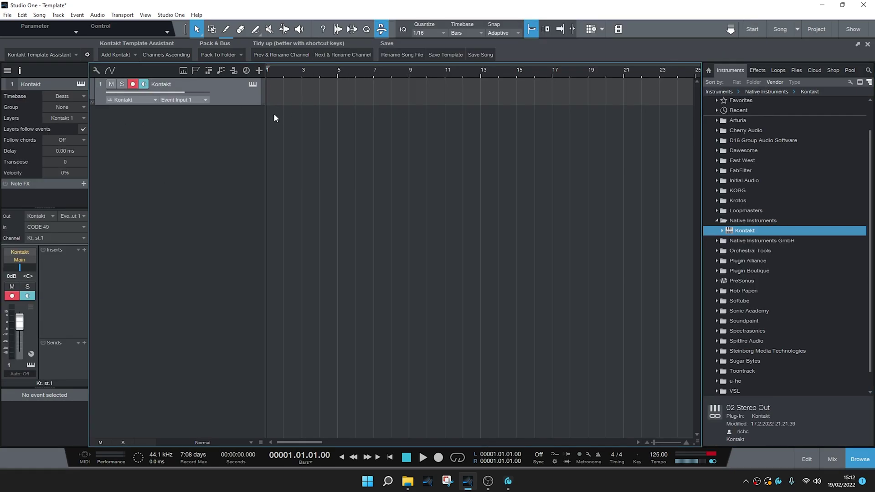
pyautogui.rightClick(238, 99)
pyautogui.click(255, 143)
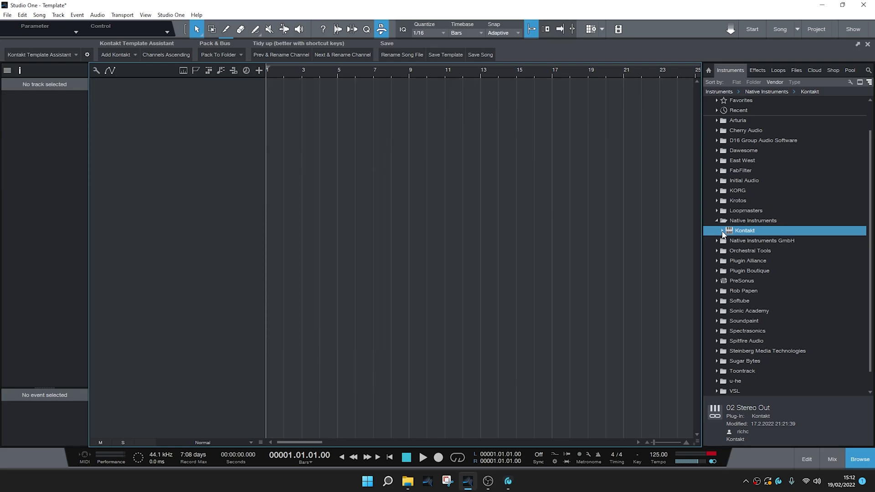
# Step: List Kontakt's presets in the browser and show the 02 Stereo Out preset file in Explorer
pyautogui.click(723, 231)
pyautogui.scroll(-1, 751, 209)
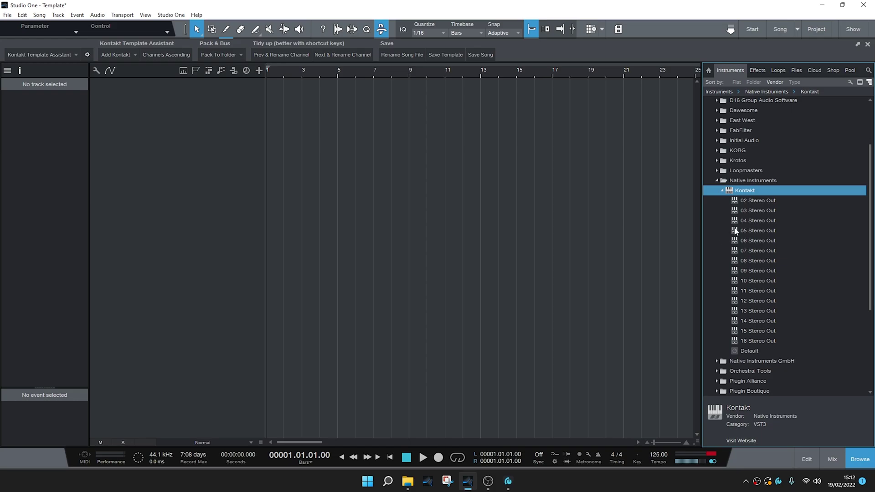
pyautogui.click(750, 204)
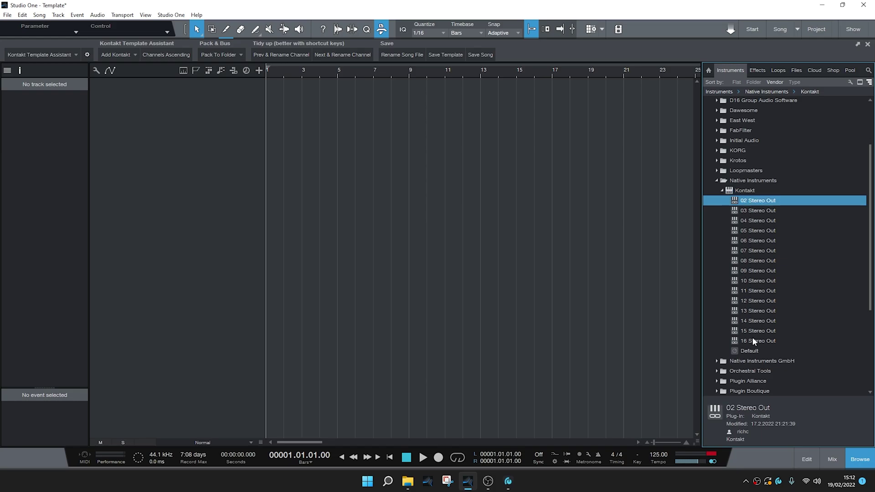
pyautogui.rightClick(751, 201)
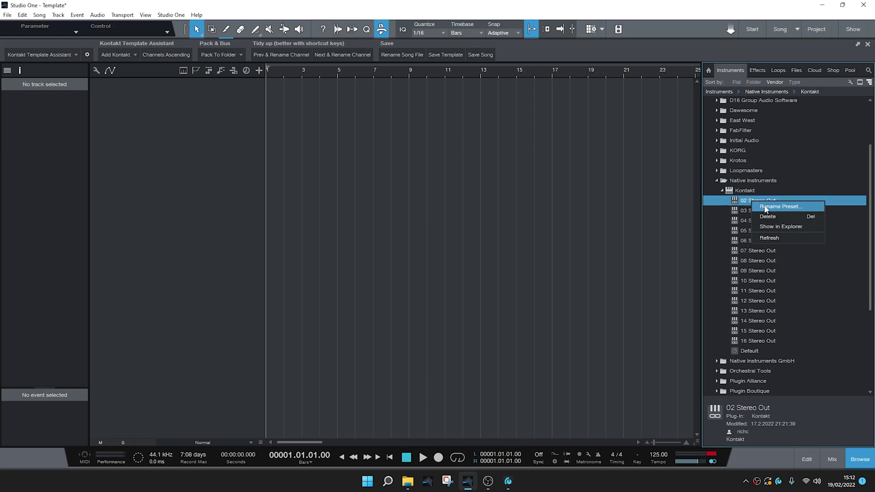
pyautogui.click(775, 226)
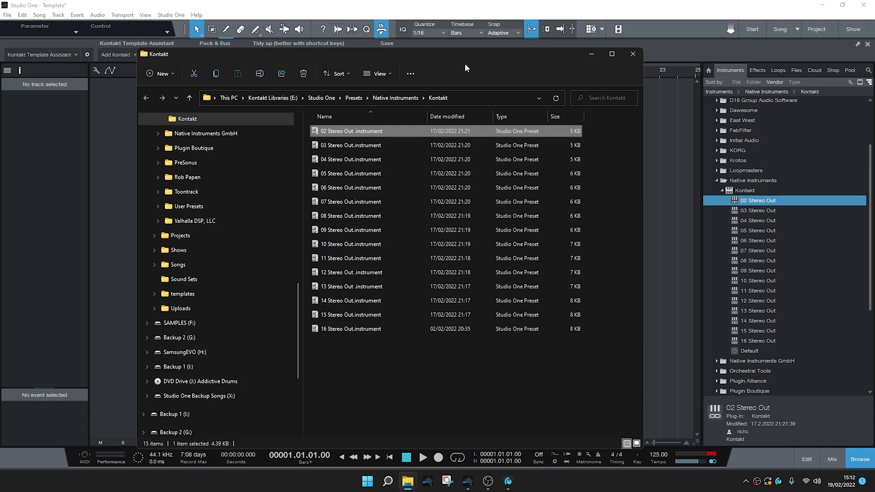
# Step: Trace the preset location from the Studio One folder through Presets and Native Instruments to Kontakt, and close the file window
pyautogui.moveTo(503, 57); pyautogui.dragTo(577, 50)
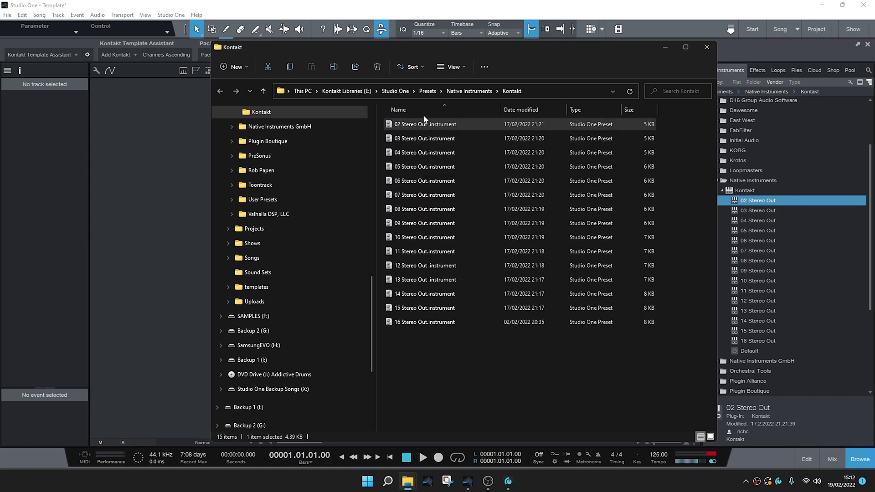
pyautogui.click(393, 91)
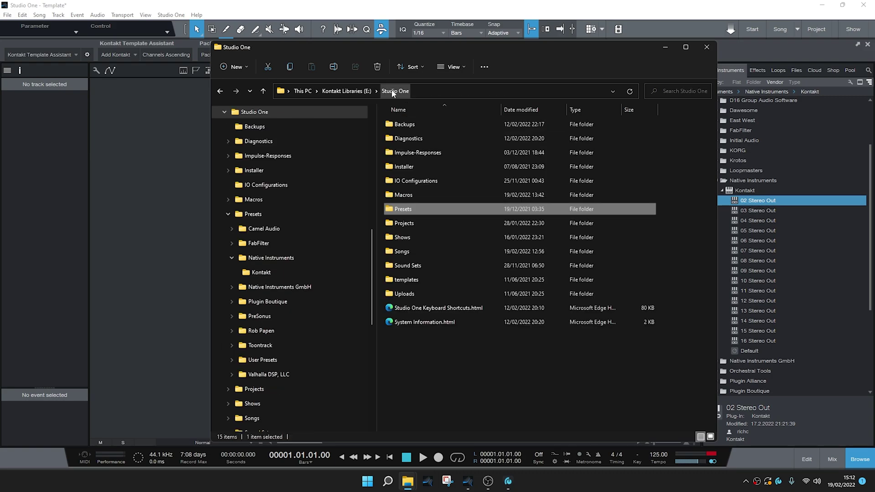
pyautogui.doubleClick(396, 210)
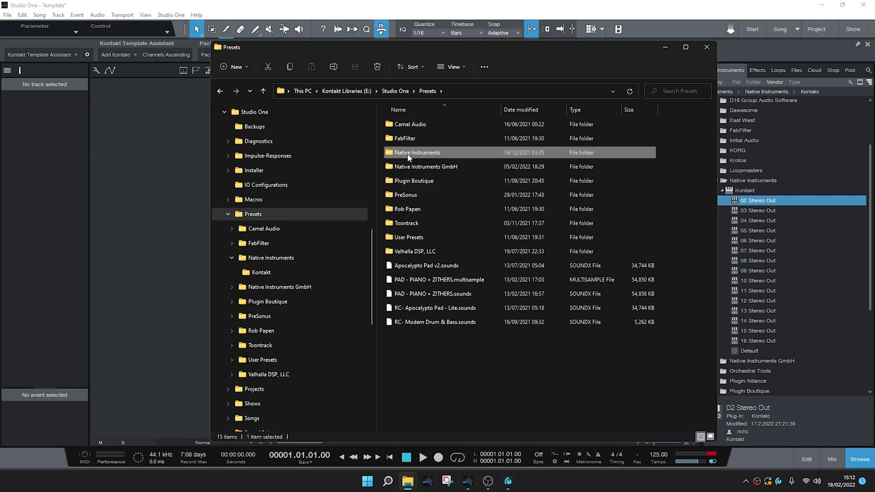
pyautogui.doubleClick(409, 154)
pyautogui.doubleClick(409, 126)
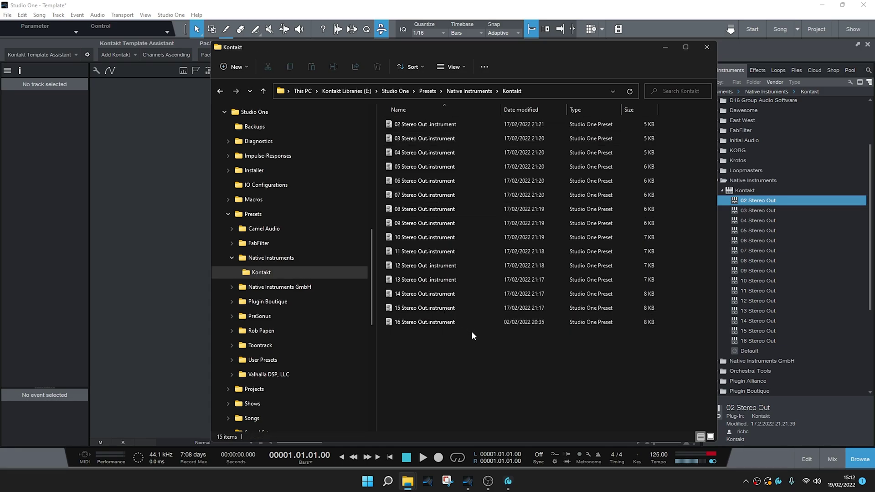
pyautogui.click(707, 48)
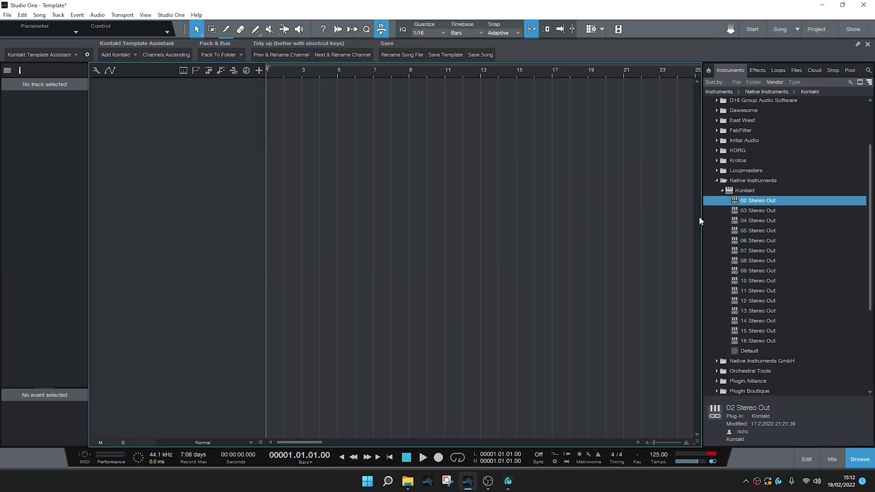
# Step: Add a Kontakt track from the 02 Stereo Out preset, check its activated outputs and close the instrument window
pyautogui.moveTo(757, 200); pyautogui.dragTo(190, 164)
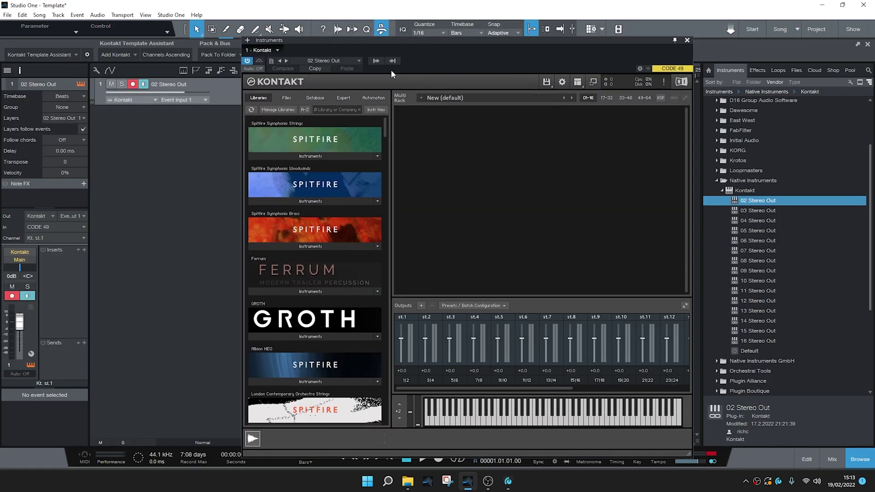
pyautogui.click(377, 61)
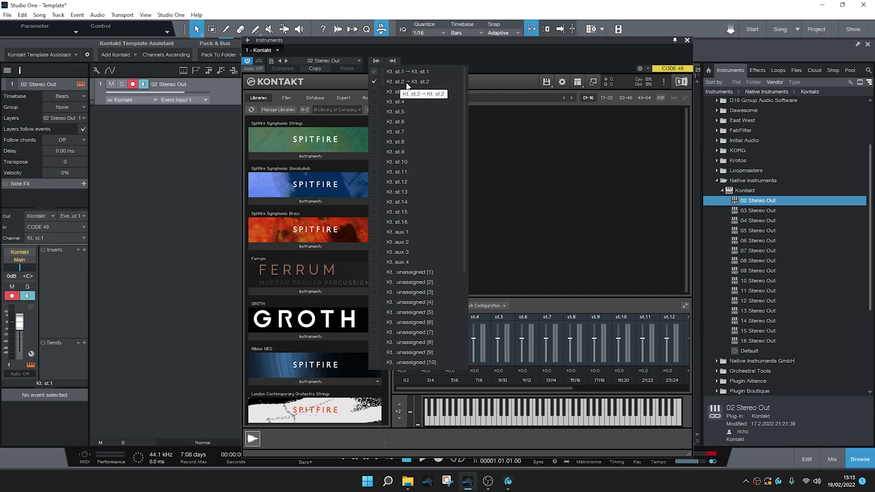
pyautogui.click(465, 64)
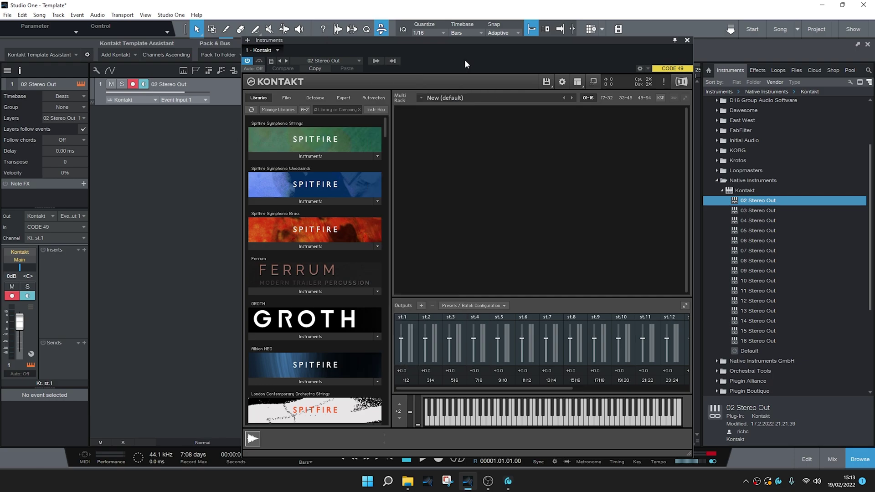
pyautogui.click(687, 40)
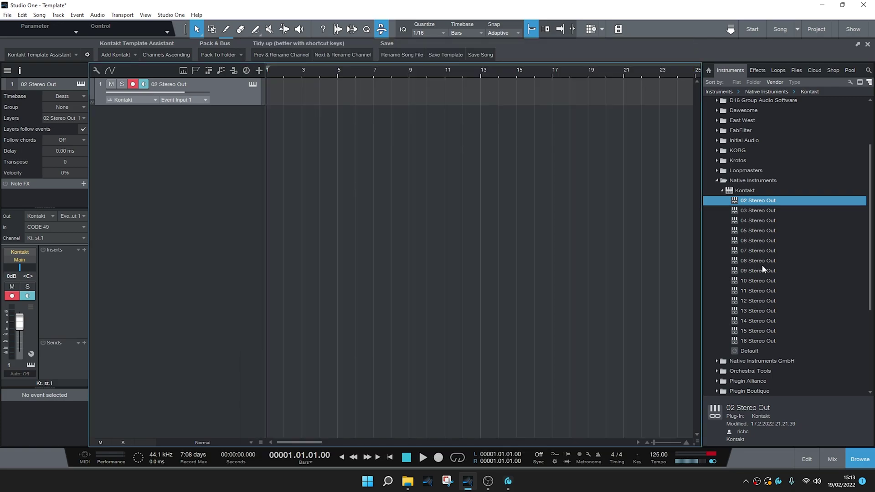
# Step: Add a second Kontakt track from the 04 Stereo Out preset, check its activated outputs and close the instrument window
pyautogui.moveTo(749, 221); pyautogui.dragTo(231, 157)
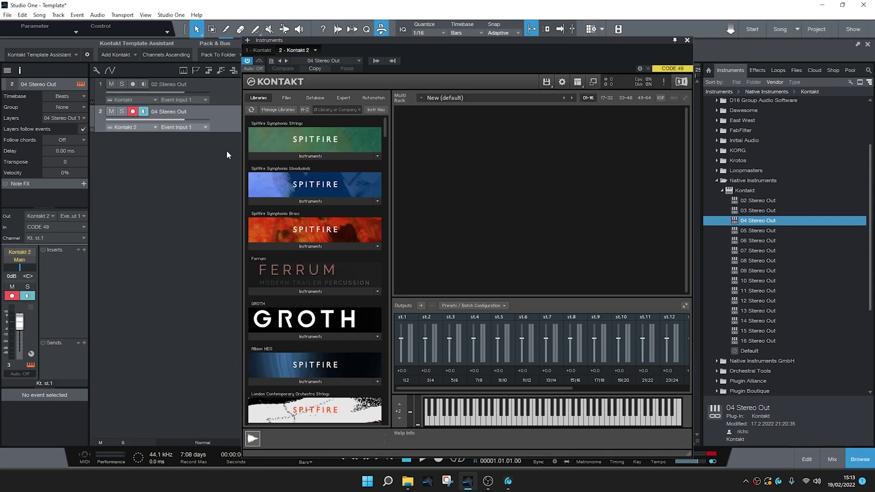
pyautogui.click(373, 62)
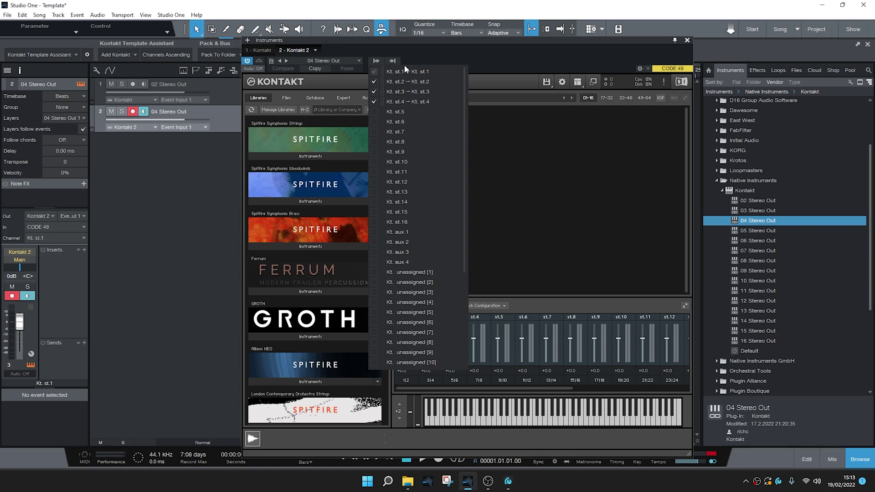
pyautogui.click(690, 40)
pyautogui.click(688, 40)
# Step: Remove the 02 Stereo Out and 04 Stereo Out tracks together with their instruments
pyautogui.click(230, 90)
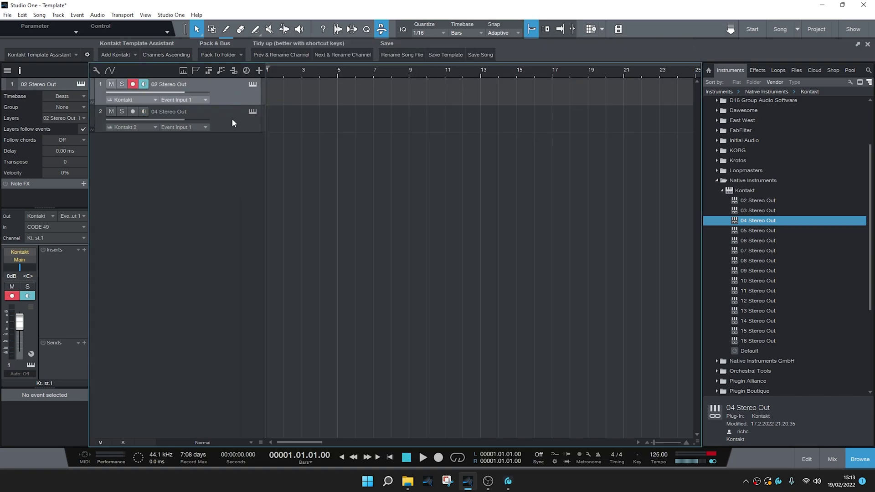
pyautogui.click(233, 122)
pyautogui.rightClick(236, 102)
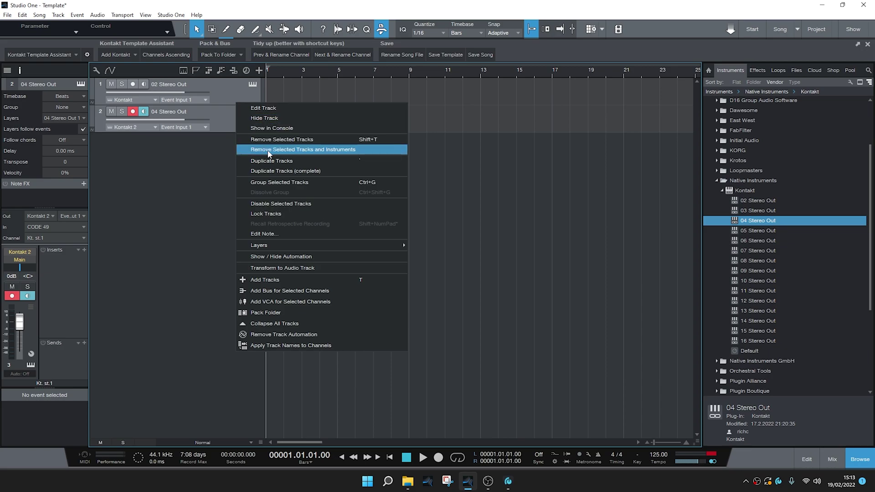
pyautogui.click(269, 149)
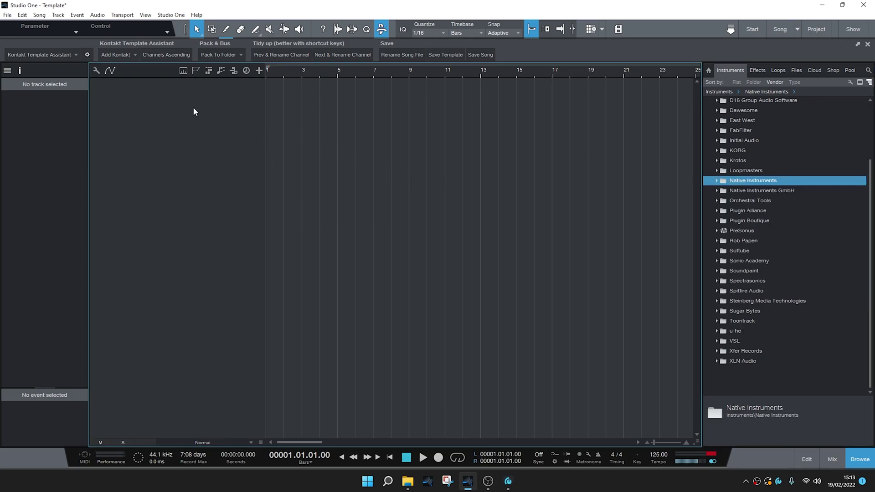
# Step: Insert a five-track Kontakt setup with the Insert Kontakt 05 macro and assign ascending Event Inputs 1 to 5 to its tracks
pyautogui.click(116, 55)
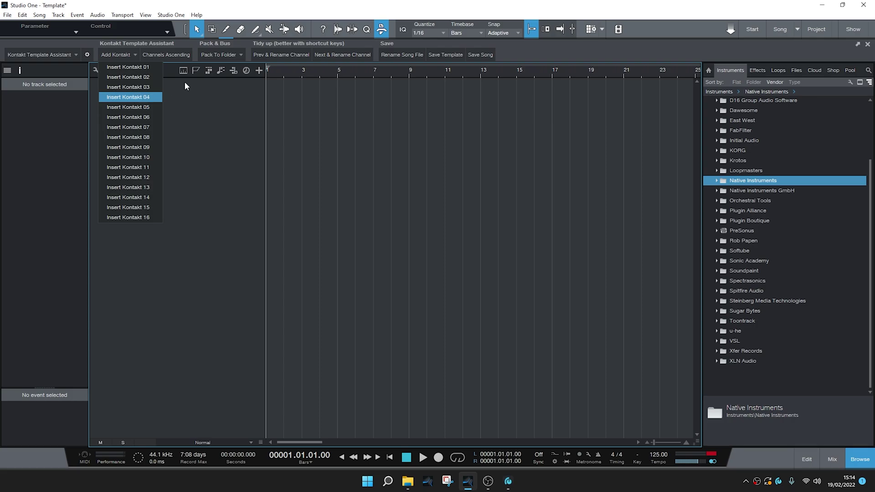
pyautogui.click(148, 109)
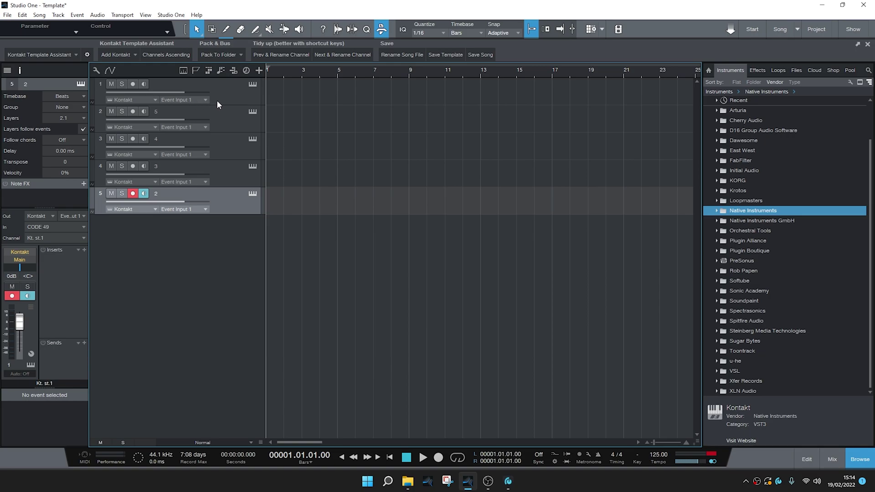
pyautogui.keyDown('shift'); pyautogui.click(226, 91); pyautogui.keyUp('shift')
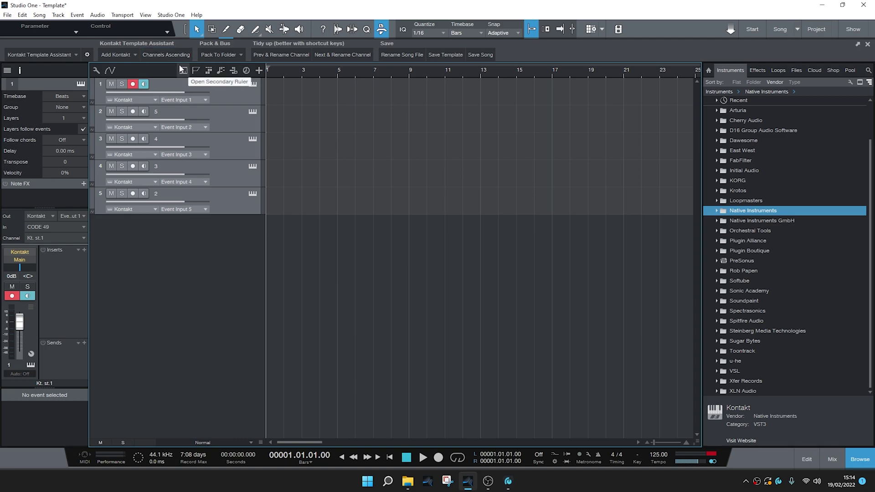
# Step: Route tracks 2 to 5 to the output channels Kt. st.2, Kt. st.3, Kt. st.4 and Kt. st.5 in order
pyautogui.click(240, 89)
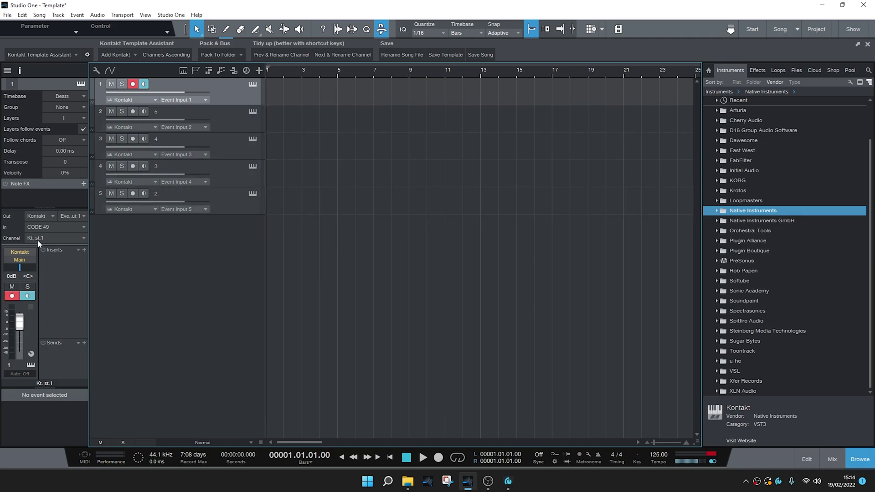
pyautogui.press('Down')
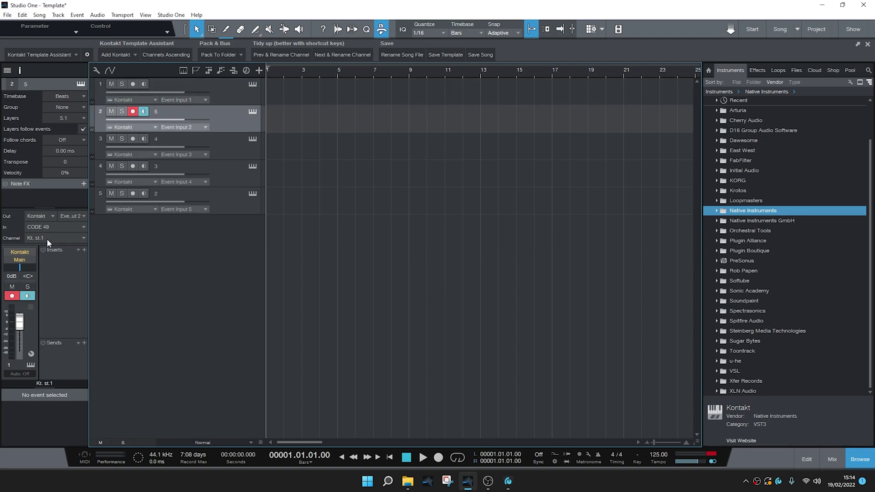
pyautogui.click(48, 239)
pyautogui.click(49, 259)
pyautogui.press('Down')
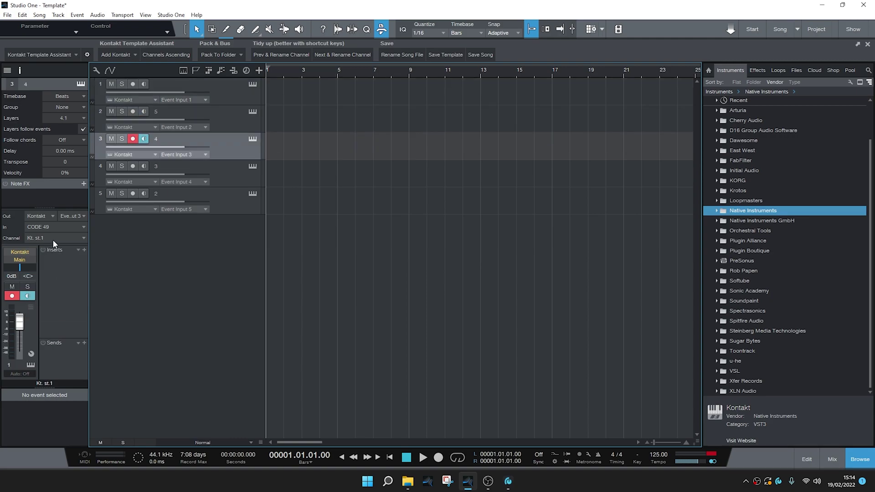
pyautogui.click(52, 240)
pyautogui.click(50, 279)
pyautogui.press('Down')
pyautogui.click(52, 238)
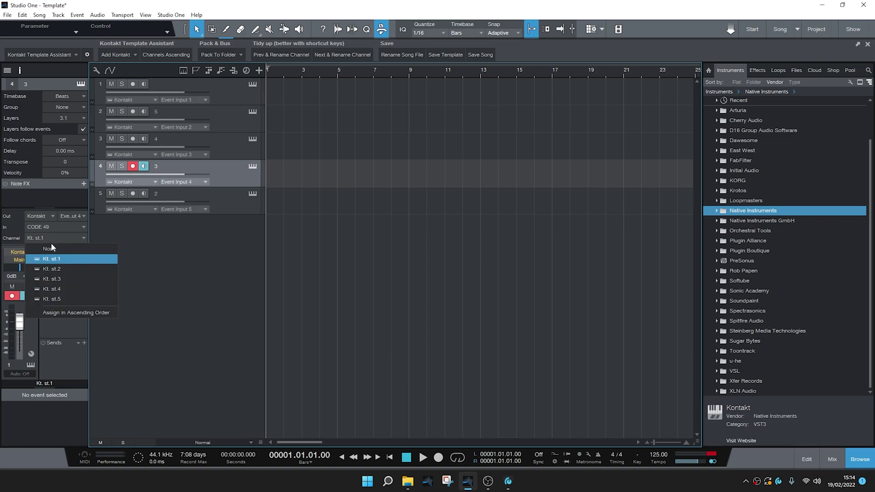
pyautogui.click(48, 288)
pyautogui.press('Down')
pyautogui.click(50, 239)
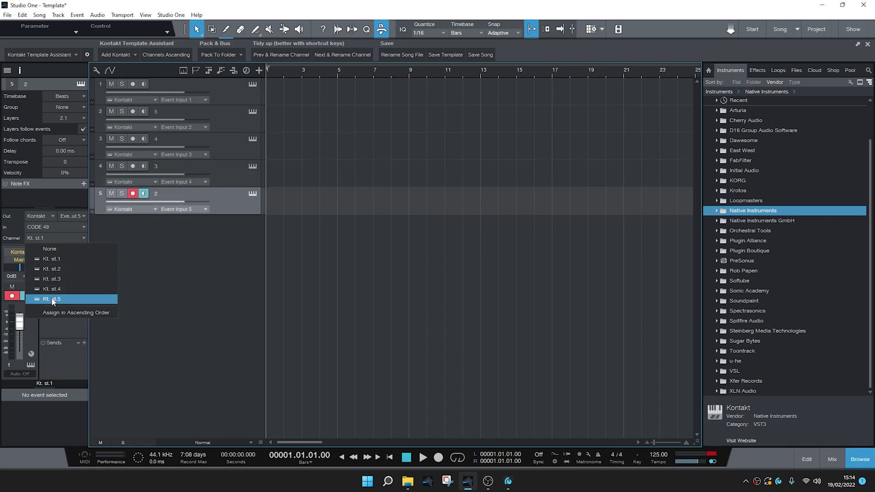
pyautogui.click(50, 299)
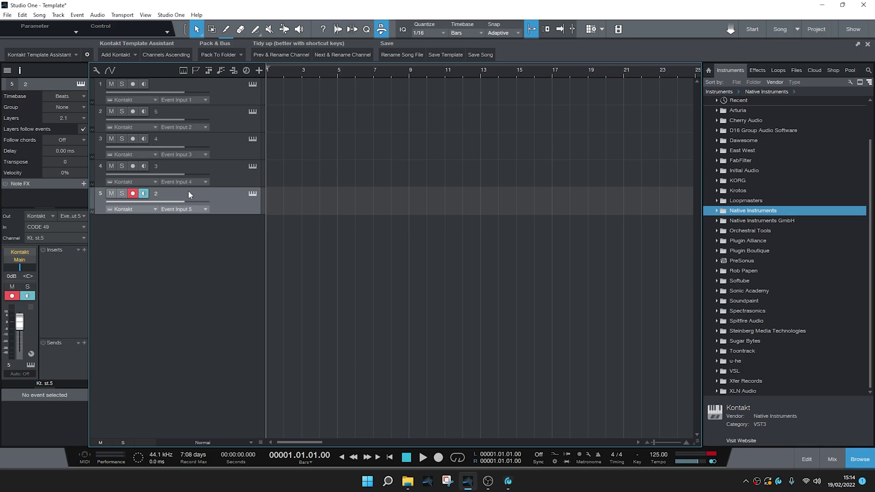
# Step: Select all five Kontakt tracks and pack them into a Strings folder
pyautogui.keyDown('shift'); pyautogui.click(233, 88); pyautogui.keyUp('shift')
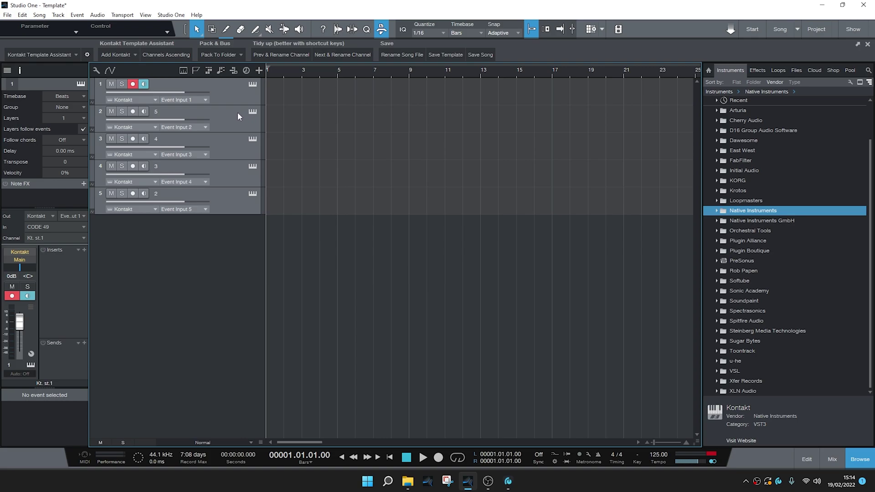
pyautogui.click(218, 55)
pyautogui.click(223, 78)
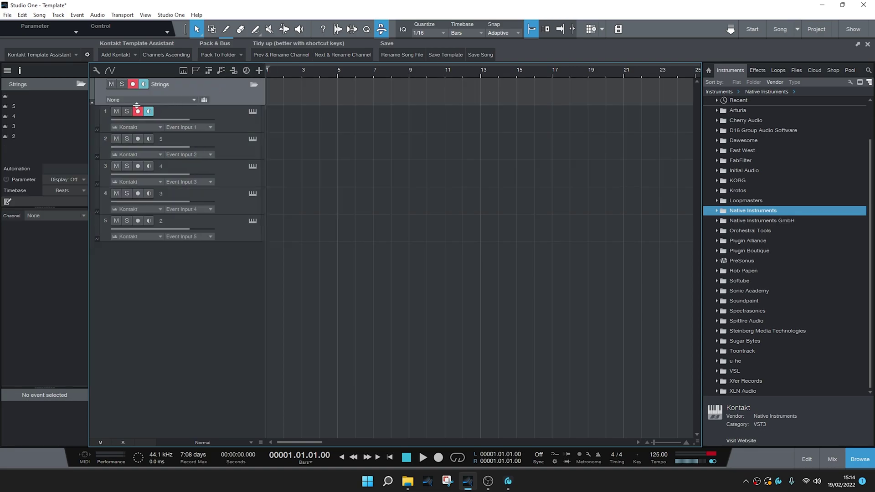
# Step: Add a bus channel for the Strings folder and colour the folder with its tracks green
pyautogui.click(128, 103)
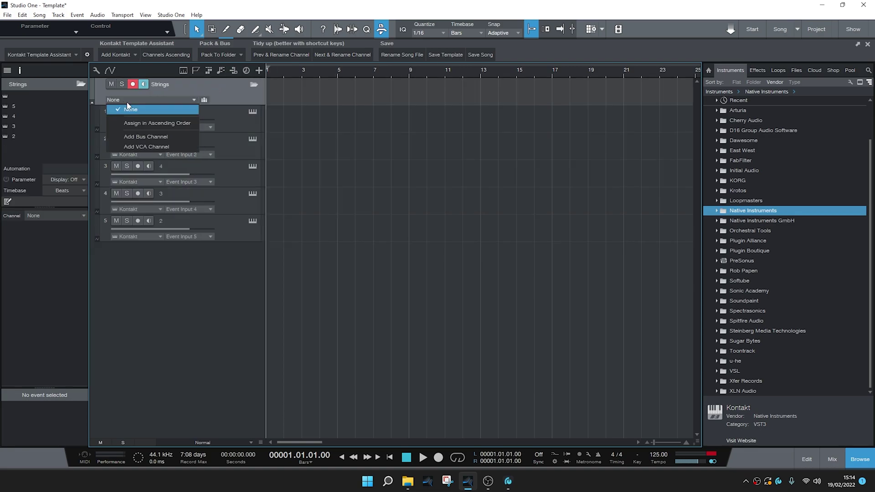
pyautogui.click(139, 138)
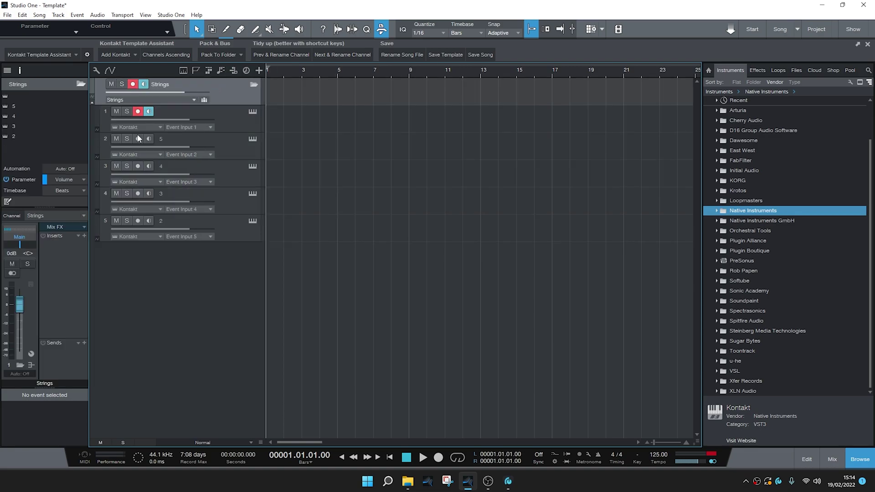
pyautogui.click(93, 84)
pyautogui.click(108, 112)
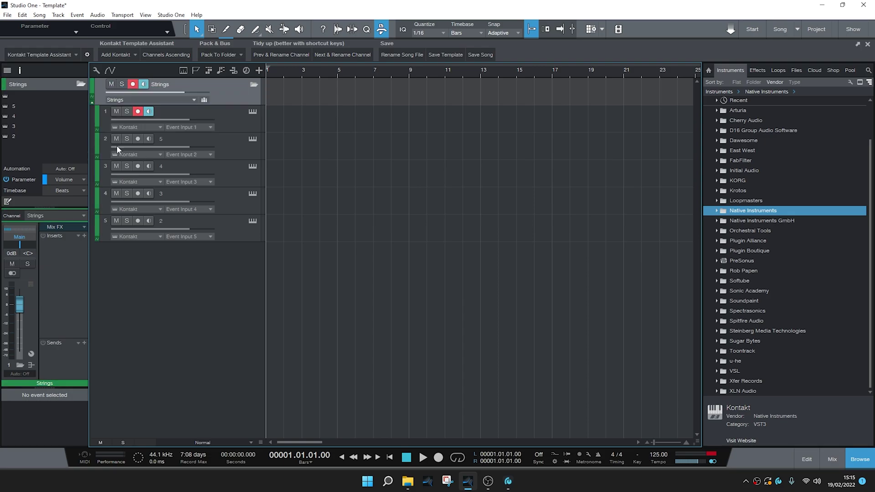
# Step: Load Violins 1, Violins 2, Violas, Celli and Basses from Spitfire Symphonic Strings into Kontakt and collapse them in the rack
pyautogui.click(252, 111)
pyautogui.click(316, 155)
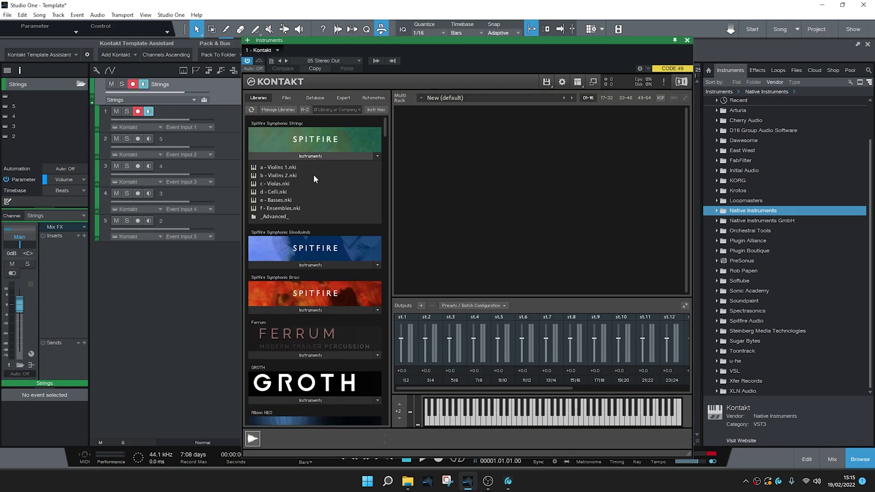
pyautogui.click(301, 168)
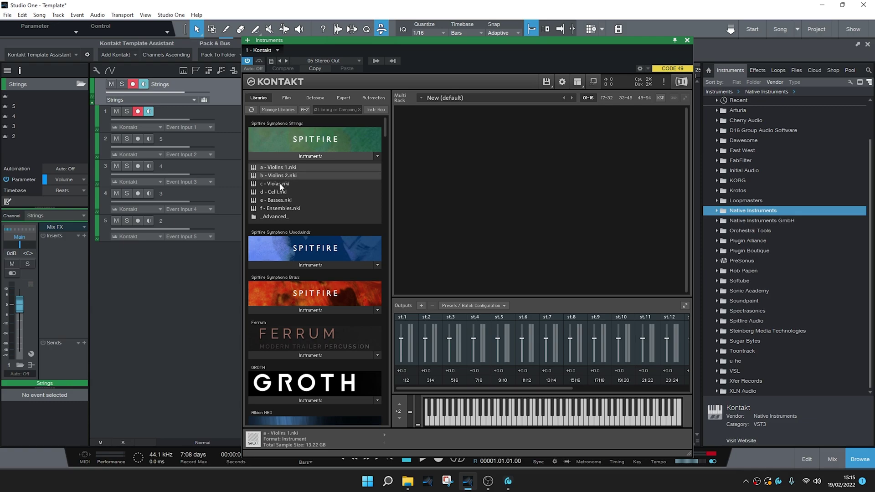
pyautogui.moveTo(279, 193); pyautogui.dragTo(492, 161)
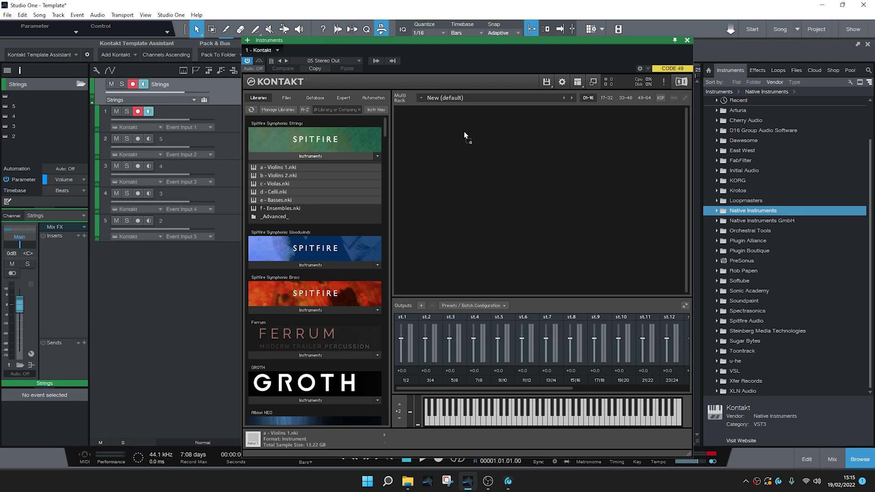
pyautogui.moveTo(465, 132); pyautogui.dragTo(463, 130)
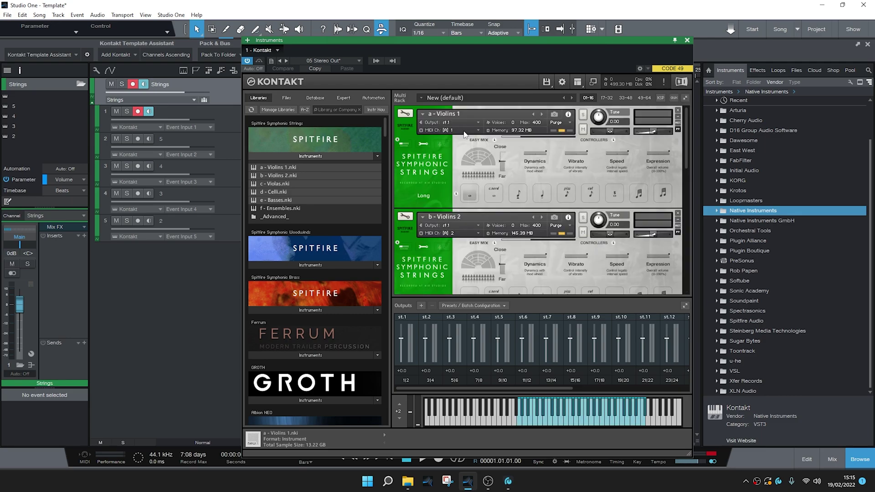
pyautogui.click(685, 98)
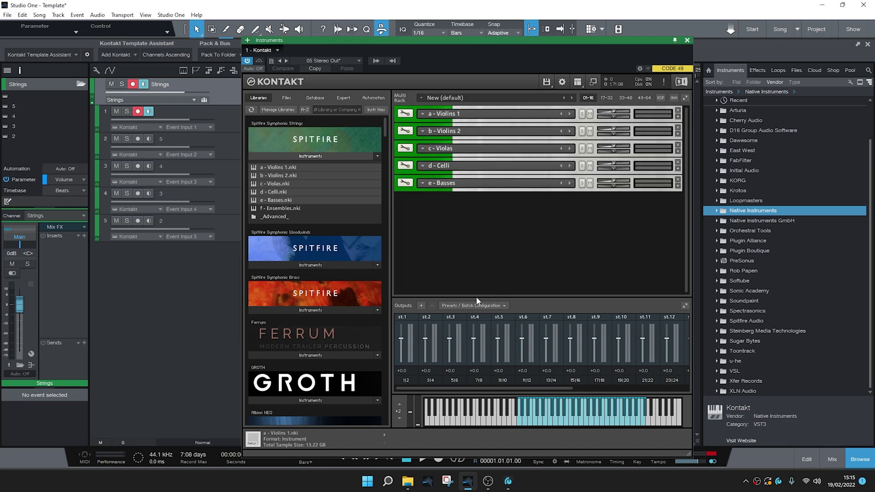
# Step: Hide Kontakt's Outputs section and show it again
pyautogui.click(578, 81)
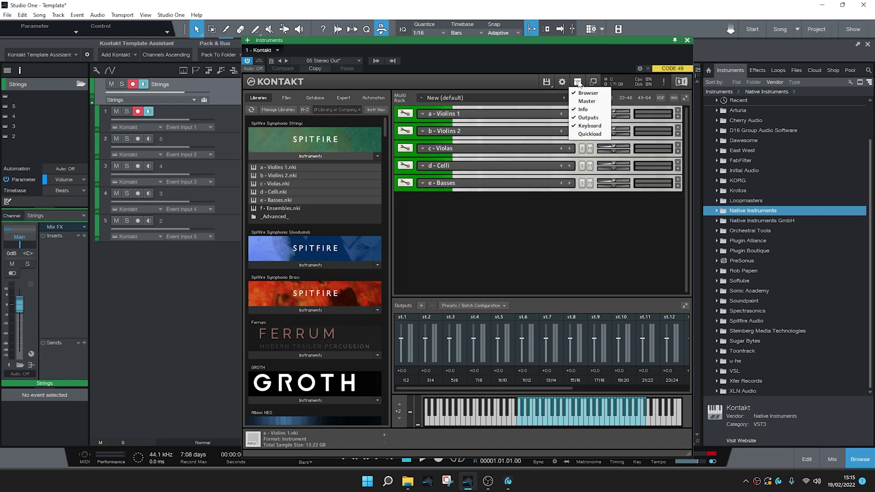
pyautogui.click(588, 118)
pyautogui.click(577, 81)
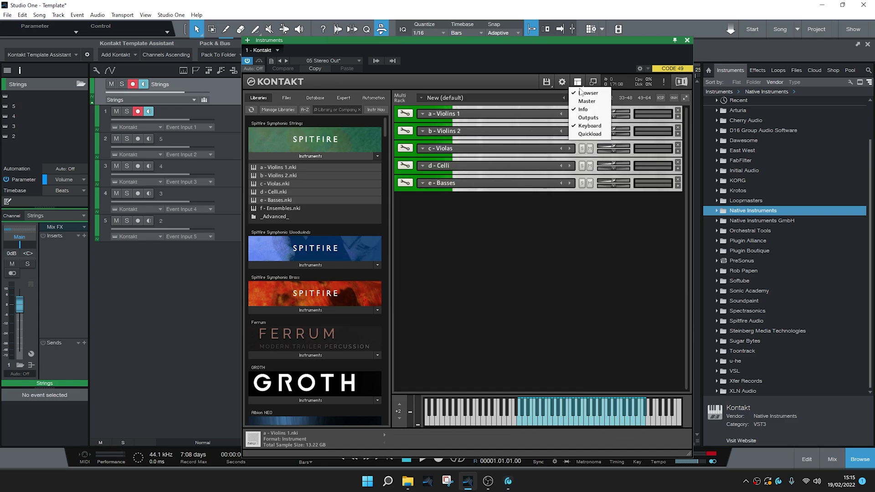
pyautogui.click(588, 118)
# Step: Clear Kontakt's output section and create one individual channel per loaded instrument, close its window and disarm the Strings folder
pyautogui.click(458, 306)
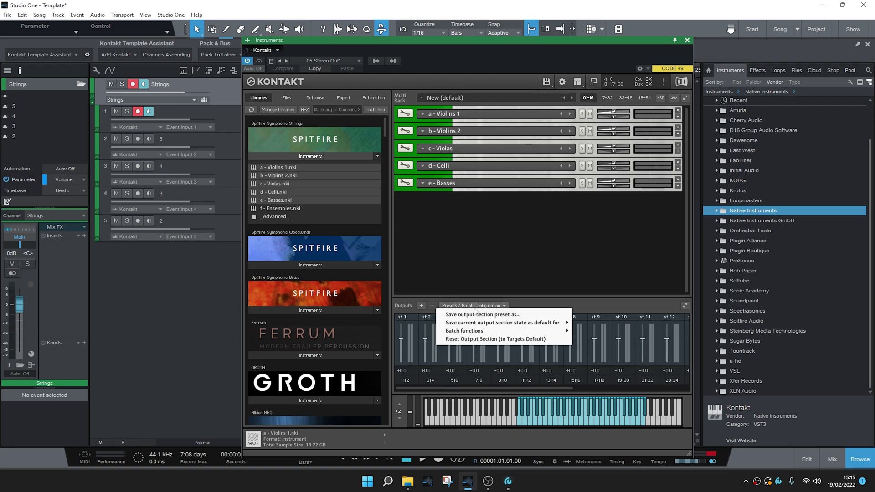
pyautogui.moveTo(483, 332)
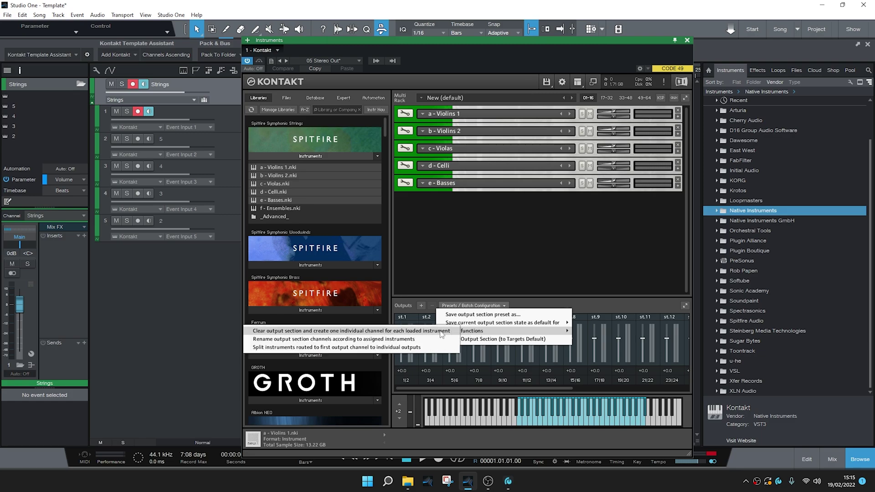
pyautogui.click(405, 332)
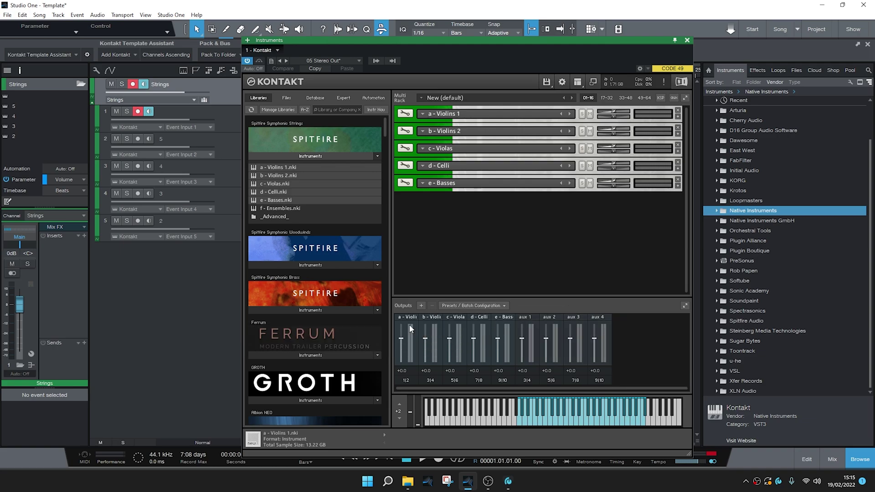
pyautogui.click(688, 41)
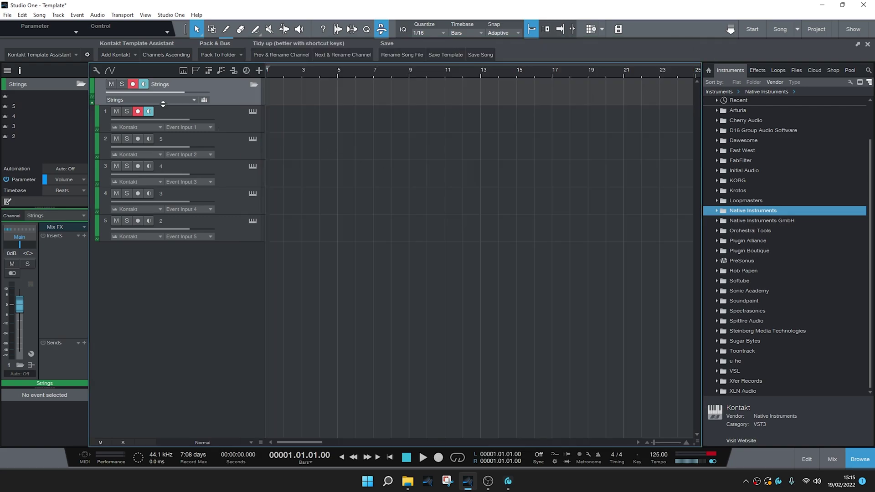
pyautogui.click(133, 84)
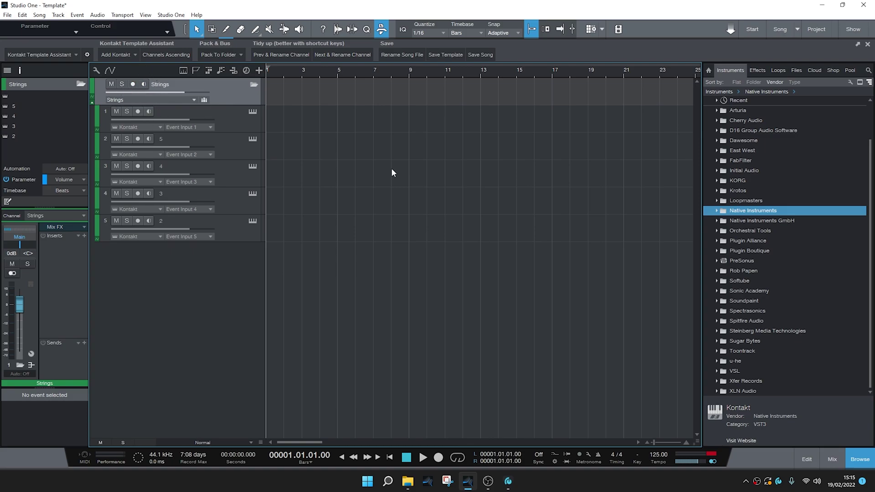
# Step: Examine the Kt. st.1 to Kt. st.5 channels one by one in the mixer, and close the mixer
pyautogui.click(834, 466)
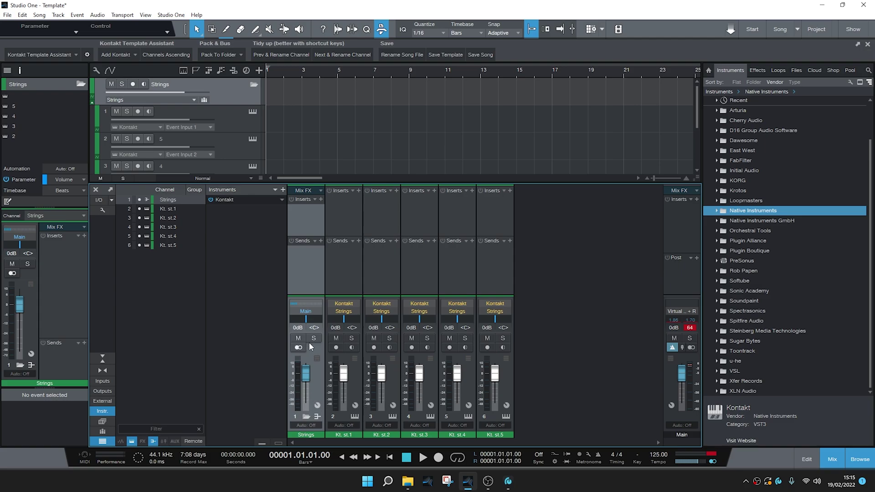
pyautogui.click(344, 269)
pyautogui.click(383, 269)
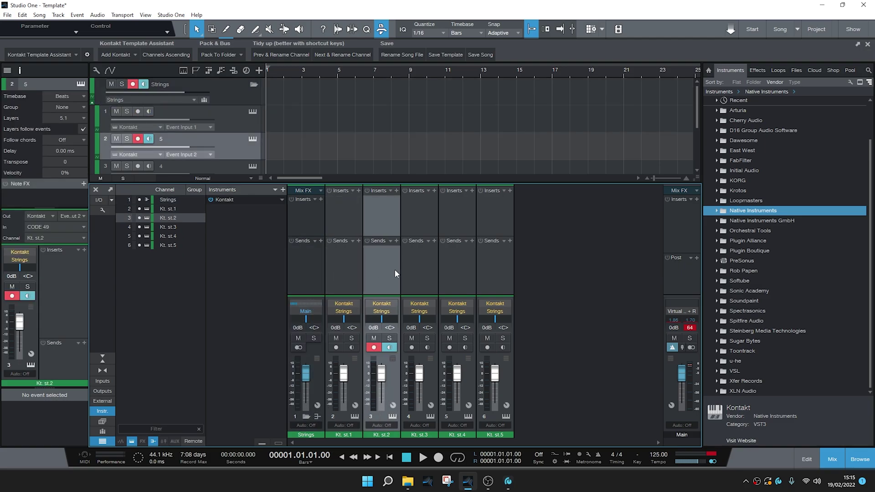
pyautogui.click(422, 267)
pyautogui.click(458, 265)
pyautogui.click(496, 273)
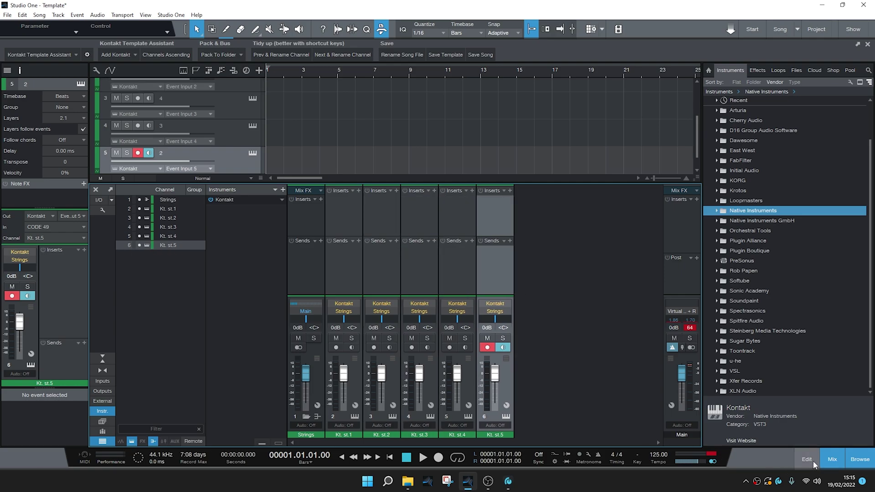
pyautogui.click(835, 461)
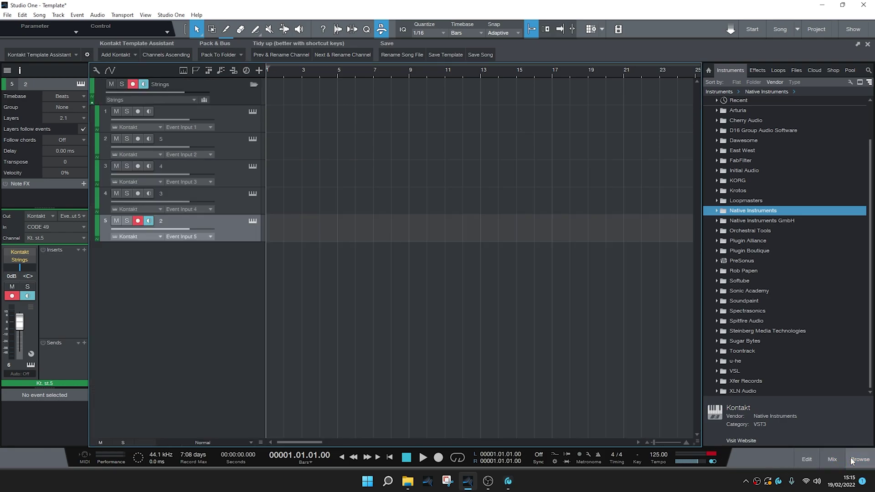
# Step: Hide the browser and rename the first track in the Strings folder Violins 1, matching its Kontakt instrument
pyautogui.click(851, 461)
pyautogui.click(219, 117)
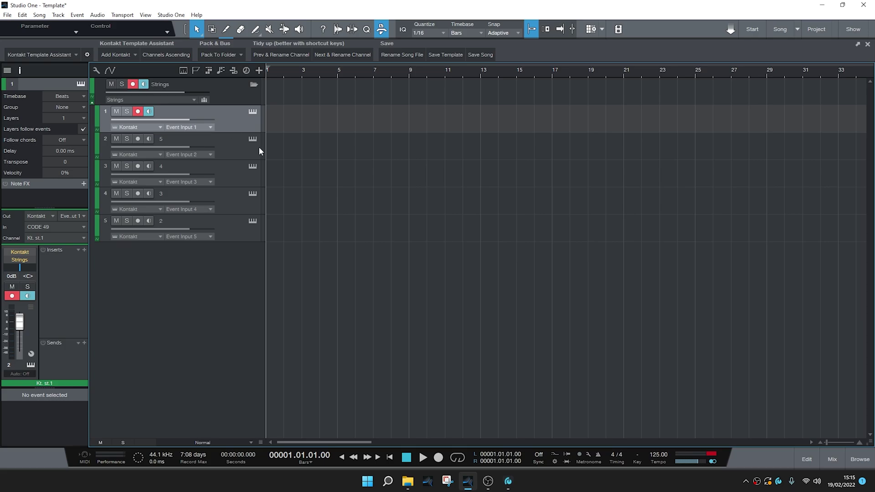
pyautogui.click(254, 112)
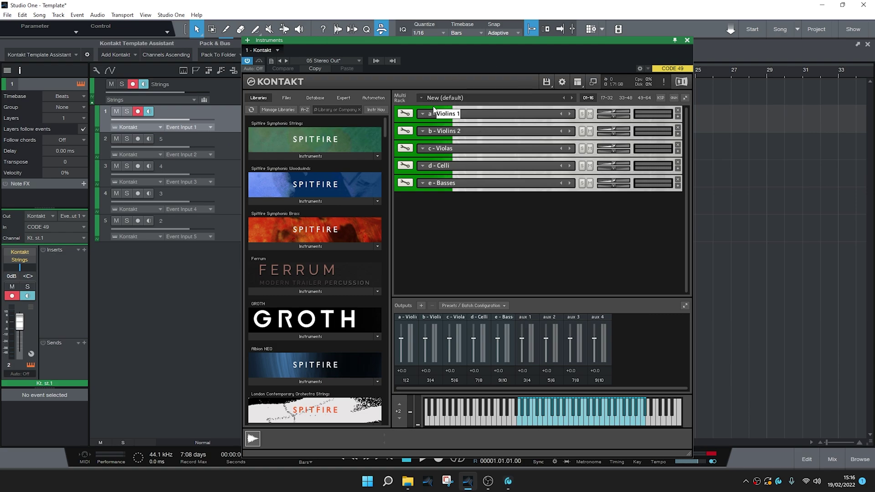
pyautogui.doubleClick(165, 113)
pyautogui.write('Violins 1')
pyautogui.press('Return')
# Step: Rename the second track Violins 2 using the instrument name copied from Kontakt
pyautogui.doubleClick(449, 131)
pyautogui.hotkey('ctrl', 'c')
pyautogui.doubleClick(162, 138)
pyautogui.doubleClick(163, 139)
pyautogui.hotkey('ctrl', 'v')
# Step: Rename the third track Violas and the fourth track Celli, matching their Kontakt instruments
pyautogui.doubleClick(445, 148)
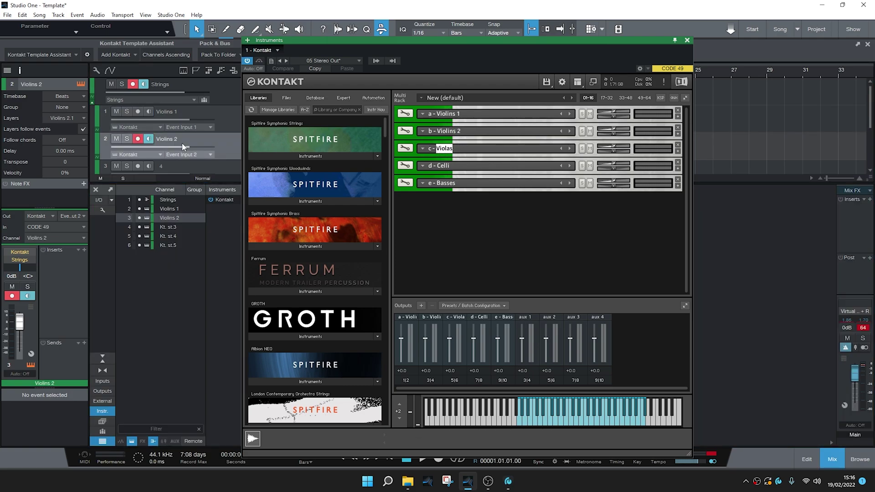
pyautogui.hotkey('ctrl', 'c')
pyautogui.scroll(-1, 184, 147)
pyautogui.doubleClick(162, 139)
pyautogui.hotkey('ctrl', 'v')
pyautogui.press('Tab')
pyautogui.write('Celli')
# Step: Rename the fifth track Basses using the instrument name copied from Kontakt
pyautogui.doubleClick(445, 183)
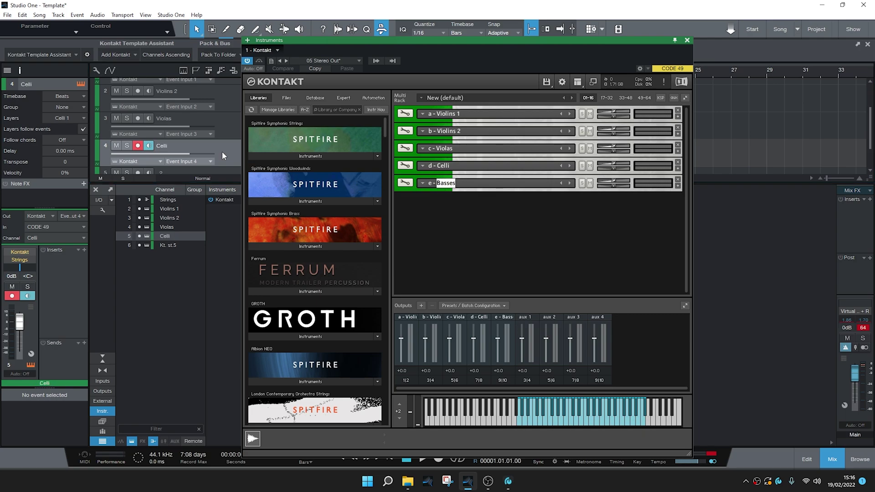
pyautogui.hotkey('ctrl', 'c')
pyautogui.scroll(-1, 223, 156)
pyautogui.doubleClick(162, 152)
pyautogui.hotkey('ctrl', 'v')
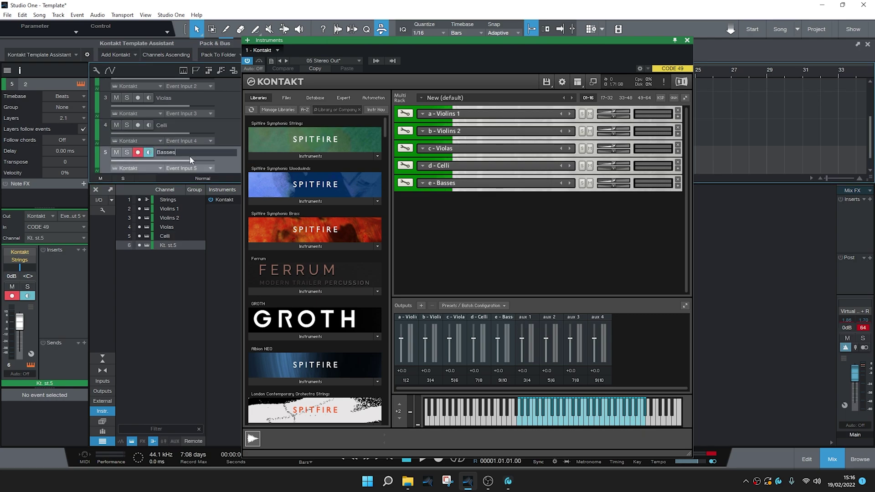
pyautogui.click(208, 170)
pyautogui.click(225, 168)
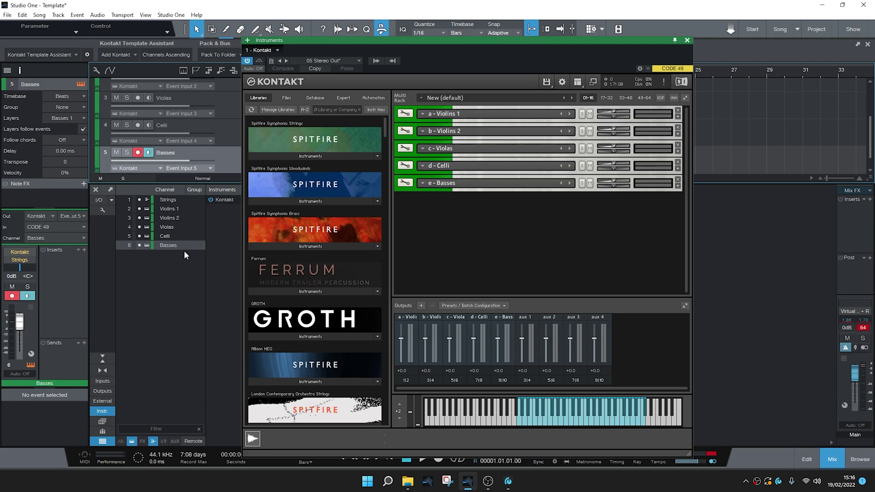
# Step: Check the names of the Strings bus and its five instrument channels in the mixer's channel list, and close Kontakt
pyautogui.click(175, 201)
pyautogui.click(173, 209)
pyautogui.click(173, 218)
pyautogui.click(174, 227)
pyautogui.click(173, 236)
pyautogui.click(170, 245)
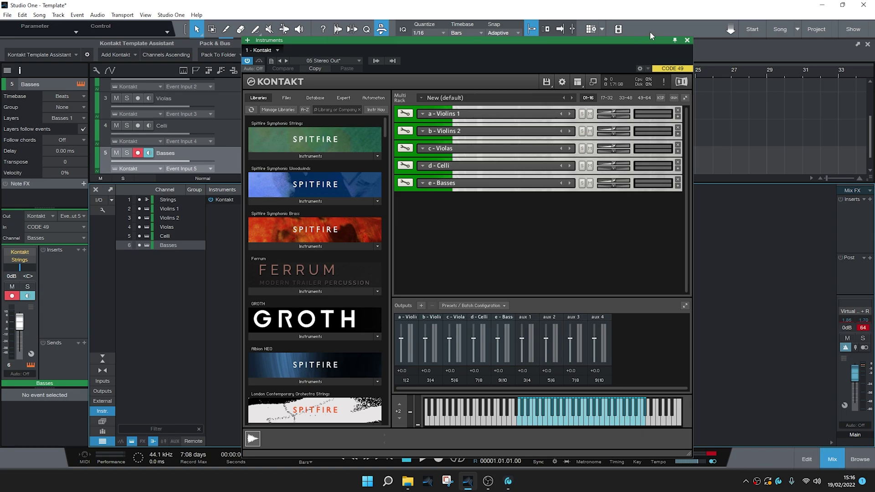
pyautogui.click(687, 42)
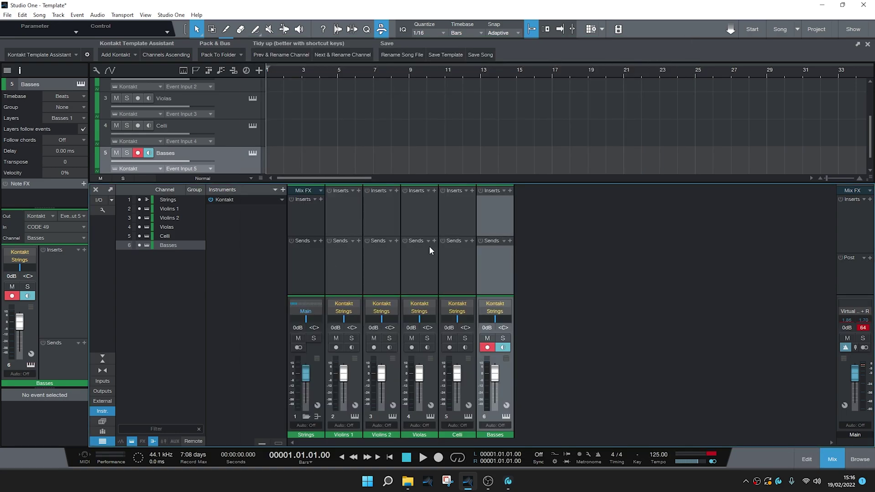
# Step: Disarm the Basses track, reset the main output's clip indicator and remove the Strings folder with its five tracks
pyautogui.click(488, 347)
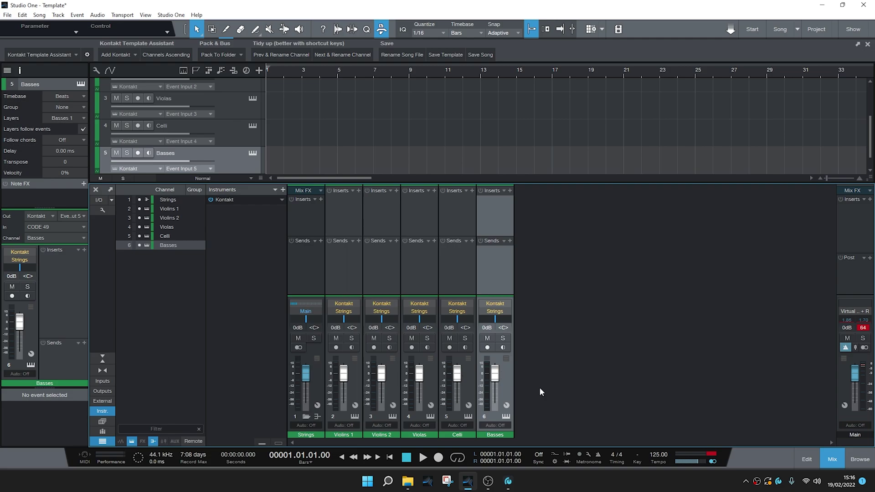
pyautogui.click(863, 327)
pyautogui.click(833, 456)
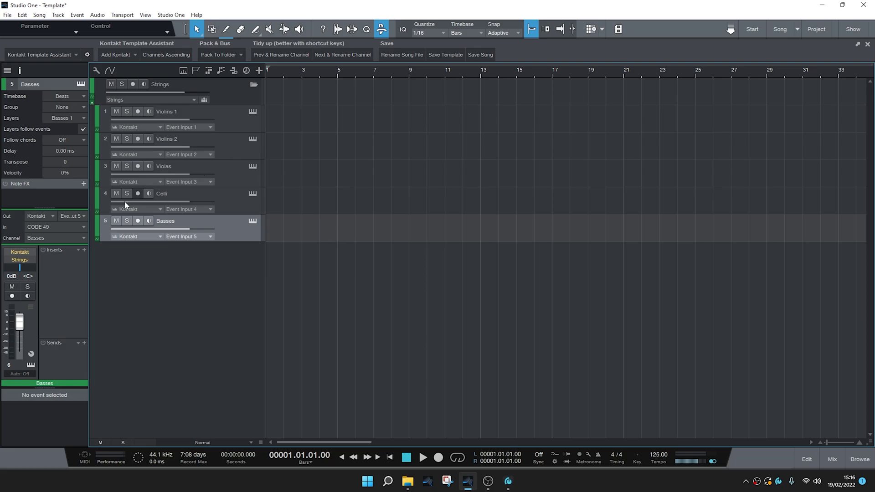
pyautogui.rightClick(227, 100)
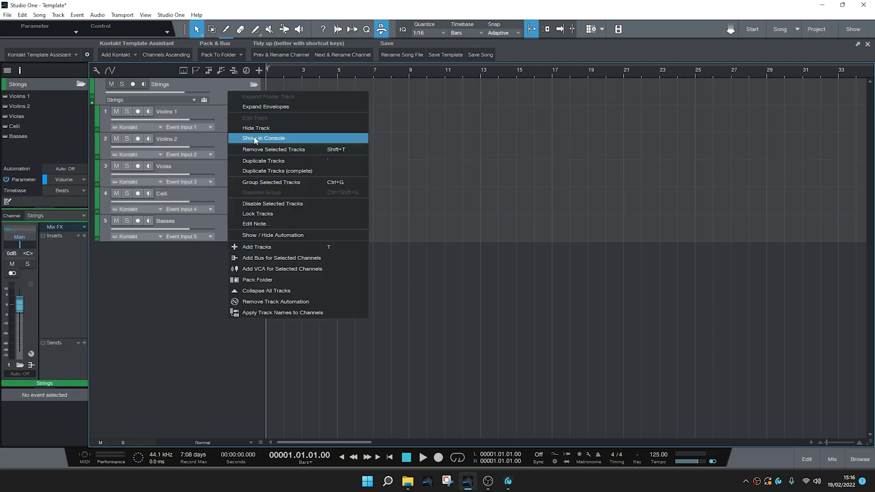
pyautogui.click(255, 149)
# Step: Remove the Kontakt instrument from the mixer's instrument list
pyautogui.click(832, 459)
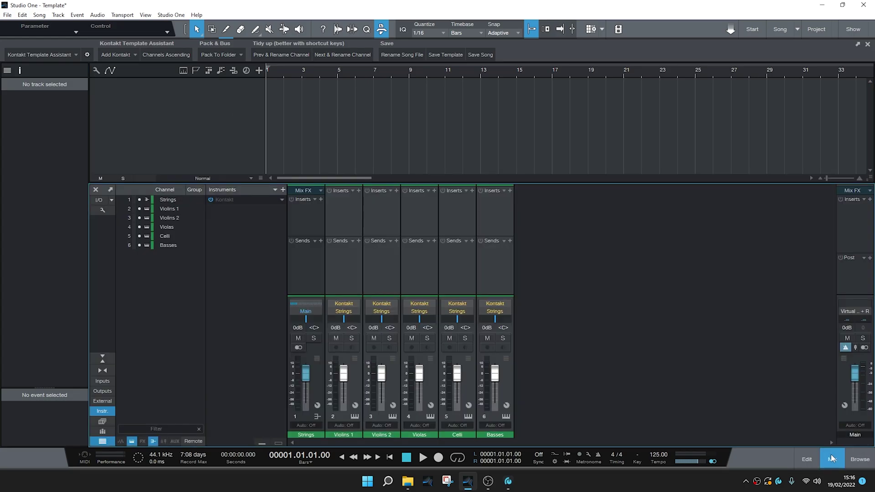
pyautogui.rightClick(254, 197)
pyautogui.click(248, 276)
pyautogui.click(832, 459)
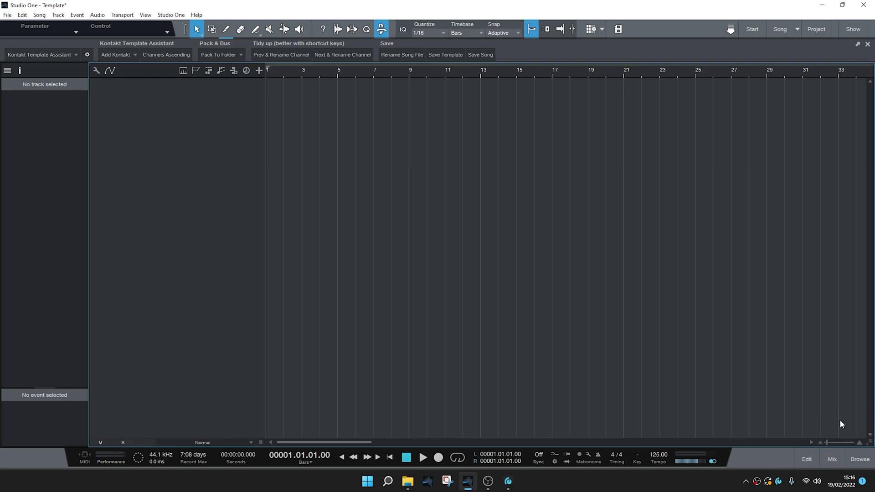
pyautogui.click(860, 459)
pyautogui.click(746, 212)
pyautogui.click(745, 212)
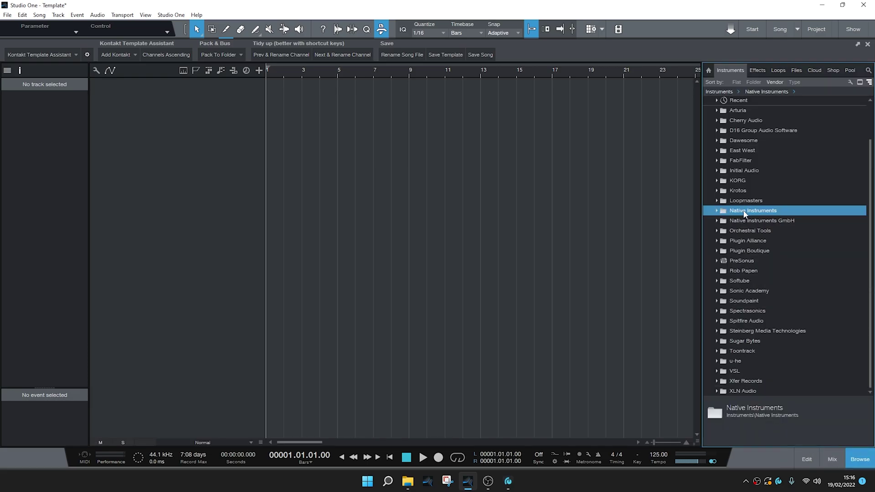
pyautogui.click(859, 459)
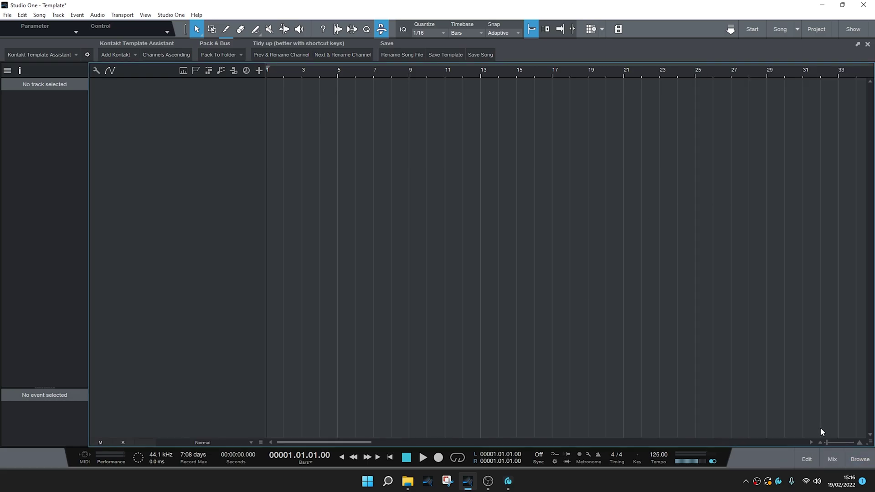
# Step: Add a Kontakt instance with five tracks and assign the tracks' event inputs in ascending order
pyautogui.click(111, 55)
pyautogui.click(128, 102)
pyautogui.keyDown('shift'); pyautogui.click(224, 95); pyautogui.keyUp('shift')
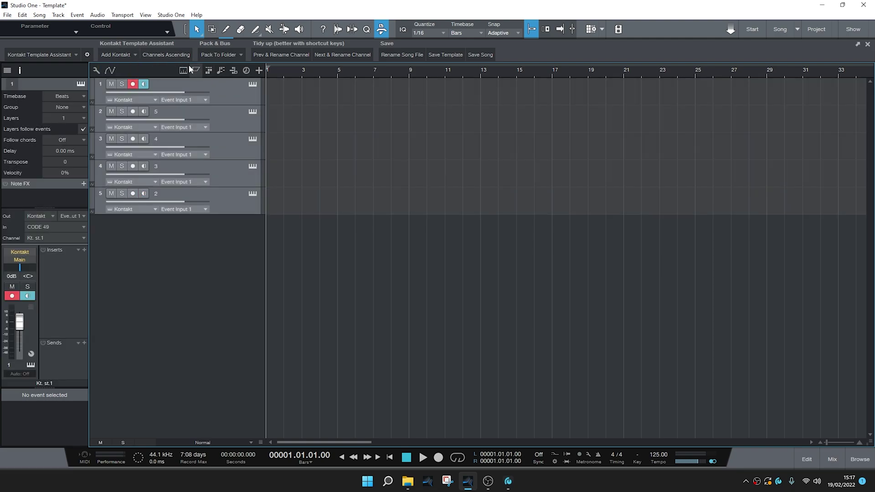
pyautogui.click(166, 55)
pyautogui.click(231, 94)
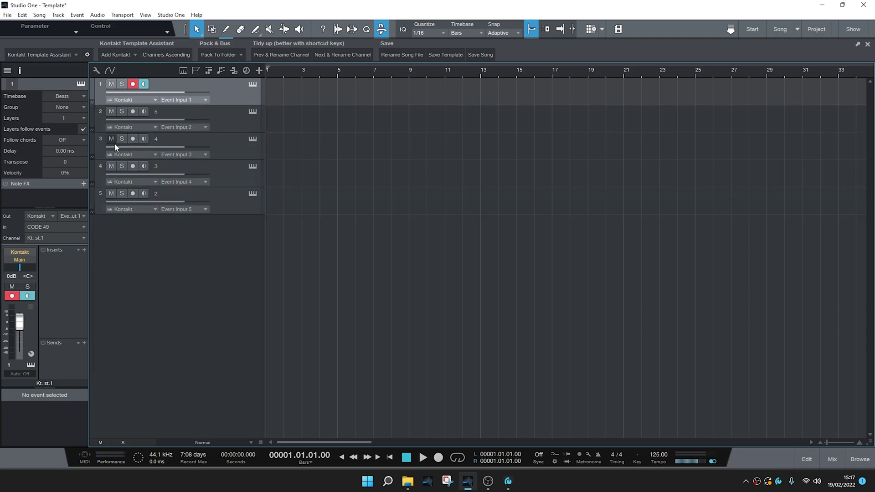
# Step: Check which Kontakt output channel is assigned to each of the five new tracks
pyautogui.press('Down')
pyautogui.click(56, 237)
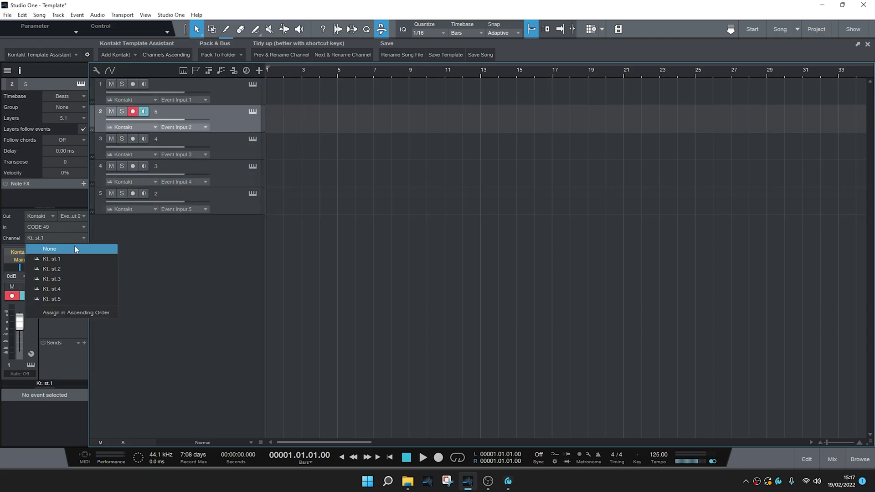
pyautogui.click(75, 249)
pyautogui.press('Down')
pyautogui.press('Down')
pyautogui.press('Down')
pyautogui.press('Up')
pyautogui.press('Up')
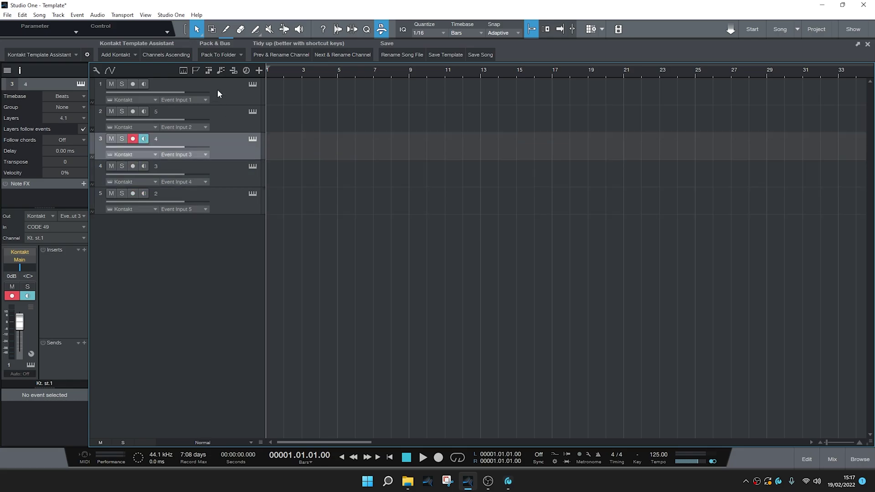
pyautogui.press('Up')
pyautogui.press('Up')
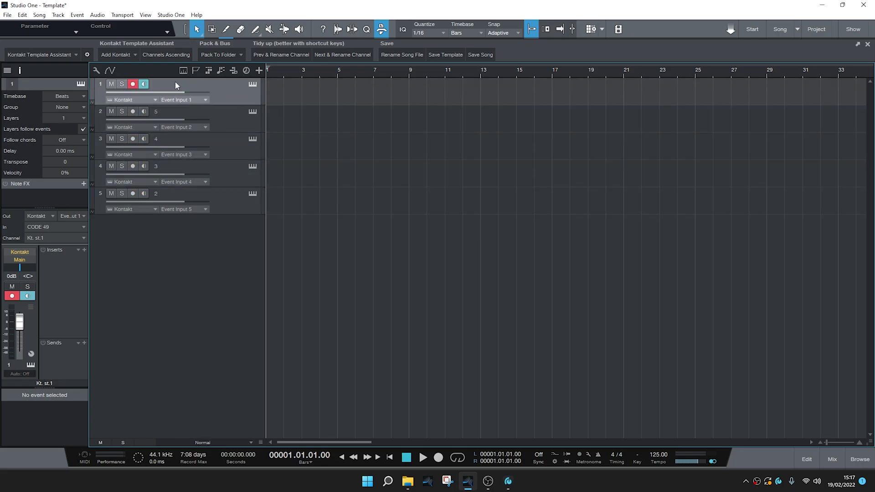
# Step: Load Violins 1, Violins 2, Violas, Celli and Basses from Spitfire Symphonic Strings into Kontakt and minimize their headers
pyautogui.click(253, 85)
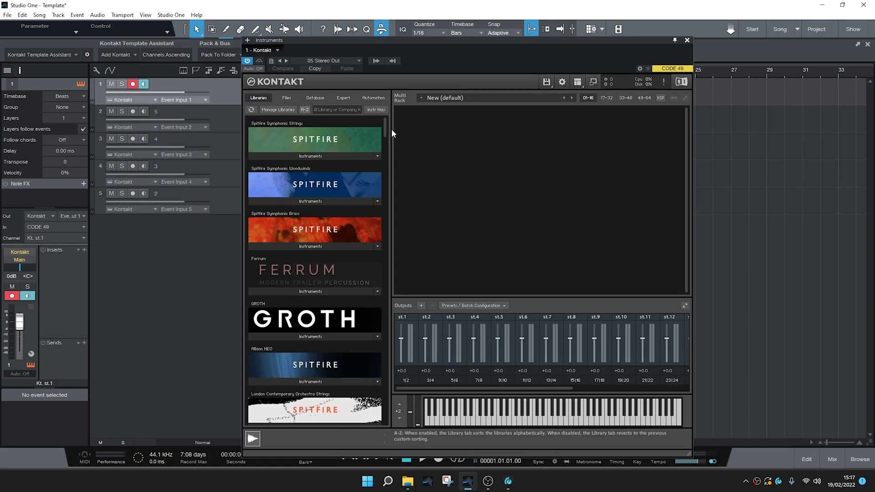
pyautogui.click(341, 155)
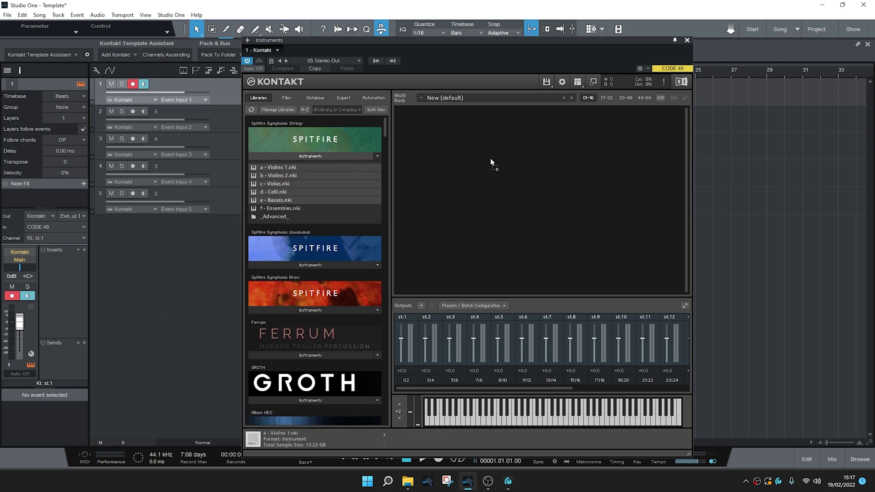
pyautogui.moveTo(687, 100); pyautogui.dragTo(686, 99)
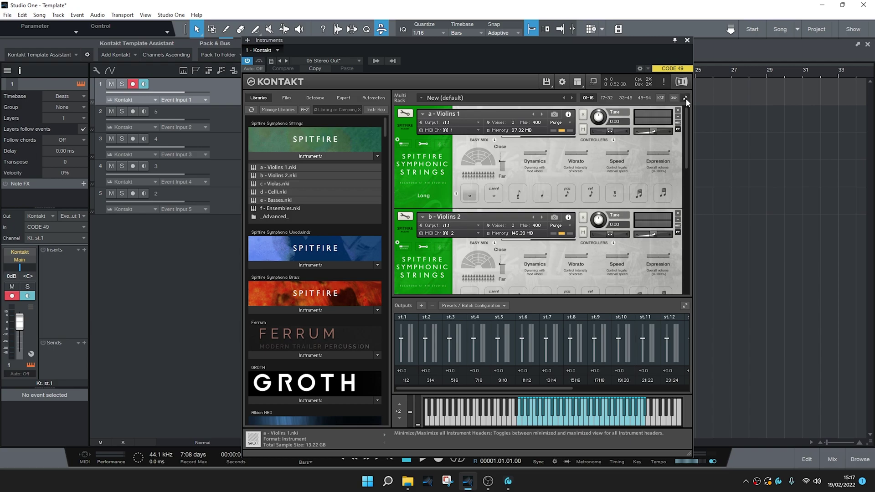
pyautogui.click(686, 99)
# Step: Create a separate output channel for each loaded instrument using Kontakt's batch configuration
pyautogui.click(483, 308)
pyautogui.moveTo(502, 331)
pyautogui.click(438, 334)
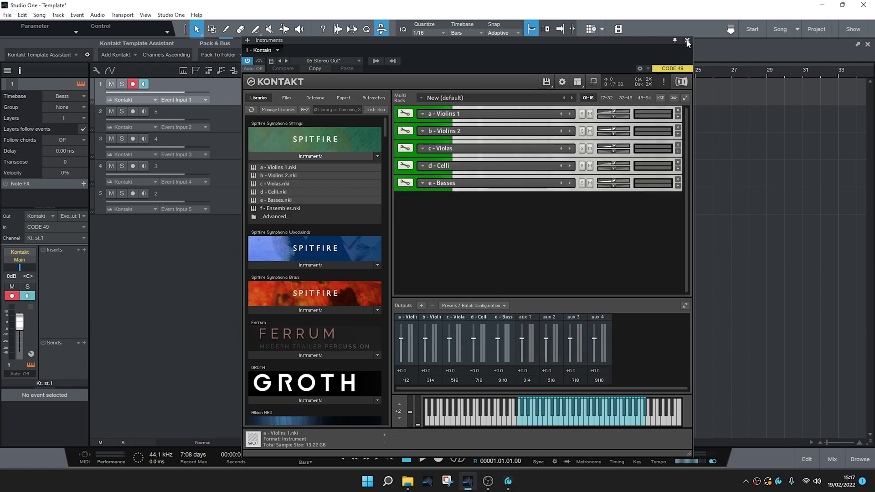
# Step: Rename the first track Violins 1 using the instrument name copied from Kontakt
pyautogui.doubleClick(440, 115)
pyautogui.doubleClick(168, 84)
pyautogui.write('Violins 1')
pyautogui.press('Return')
# Step: Rename the second track Violins 2, matching its Kontakt instrument
pyautogui.doubleClick(449, 131)
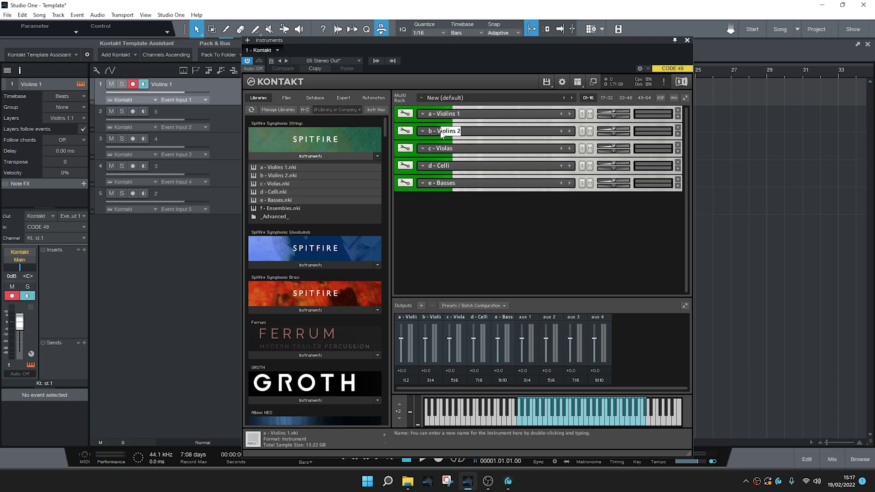
pyautogui.click(165, 114)
pyautogui.press('F3')
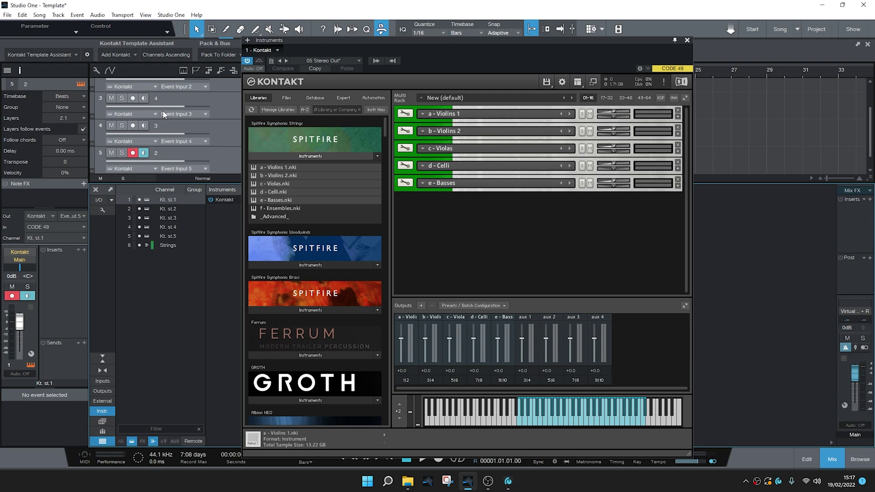
pyautogui.click(814, 457)
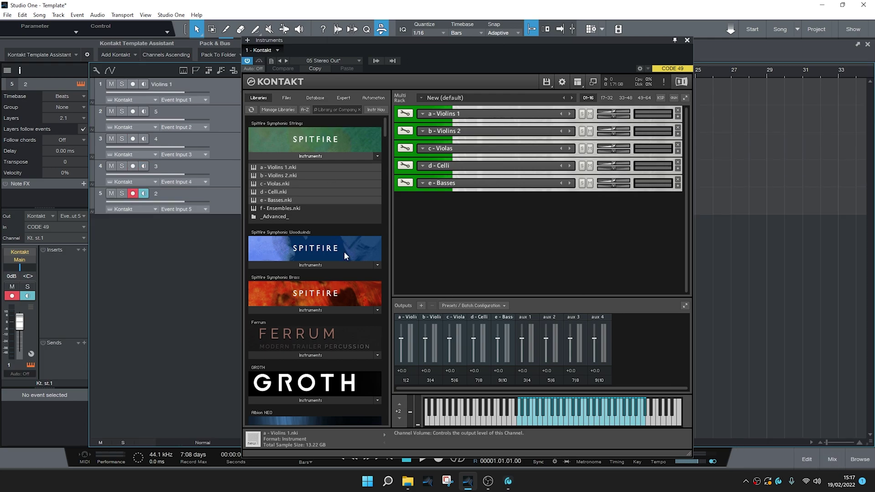
pyautogui.doubleClick(165, 114)
pyautogui.write('Violins 2')
# Step: Rename the third track Violas and the fourth track Celli using the names copied from Kontakt
pyautogui.doubleClick(443, 150)
pyautogui.hotkey('ctrl', 'c')
pyautogui.doubleClick(157, 140)
pyautogui.hotkey('ctrl', 'v')
pyautogui.doubleClick(444, 166)
pyautogui.hotkey('ctrl', 'c')
pyautogui.doubleClick(157, 167)
pyautogui.hotkey('ctrl', 'v')
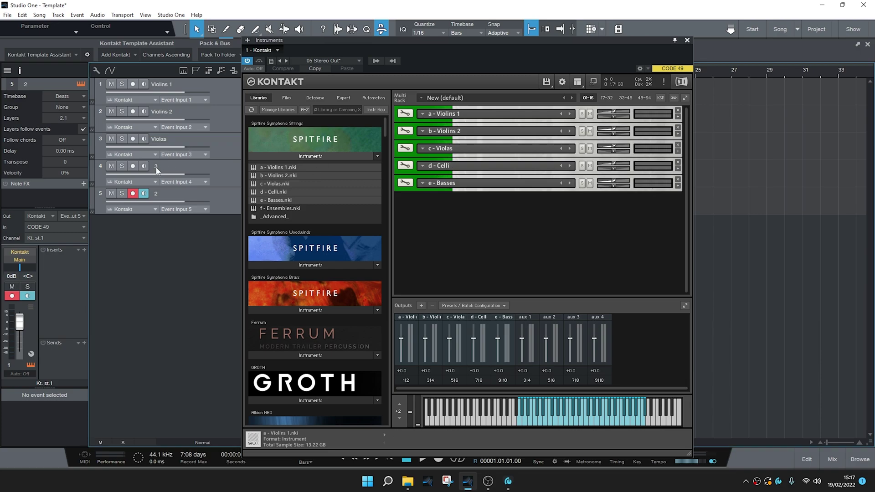
# Step: Rename the fifth track Basses using its instrument name copied from Kontakt
pyautogui.doubleClick(444, 183)
pyautogui.hotkey('ctrl', 'c')
pyautogui.doubleClick(156, 193)
pyautogui.hotkey('ctrl', 'v')
# Step: Assign the Violins 2 track to channel Kt. st.2 and the Violas track to Kt. st.3
pyautogui.click(212, 97)
pyautogui.press('Down')
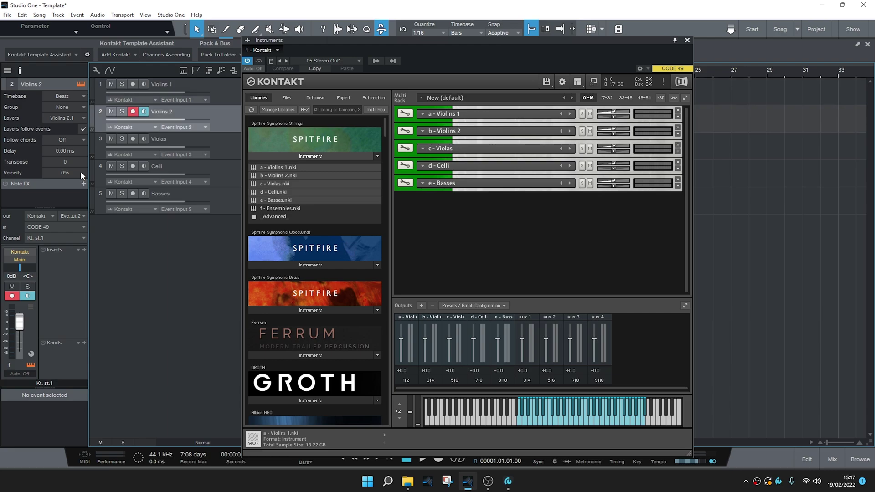
pyautogui.click(53, 238)
pyautogui.click(53, 269)
pyautogui.press('Down')
pyautogui.click(49, 238)
pyautogui.click(50, 279)
# Step: Assign the Celli track to channel Kt. st.4 and the Basses track to Kt. st.5, and close Kontakt
pyautogui.press('Down')
pyautogui.click(41, 238)
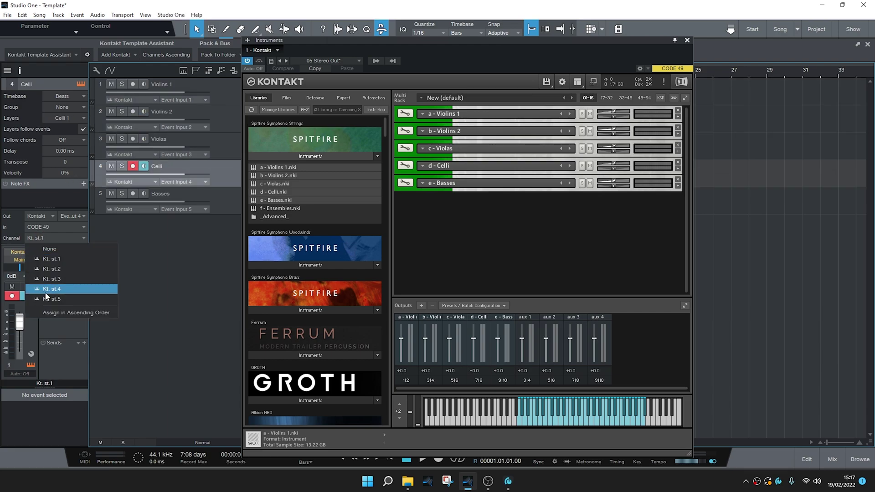
pyautogui.click(50, 289)
pyautogui.press('Down')
pyautogui.click(49, 238)
pyautogui.click(64, 299)
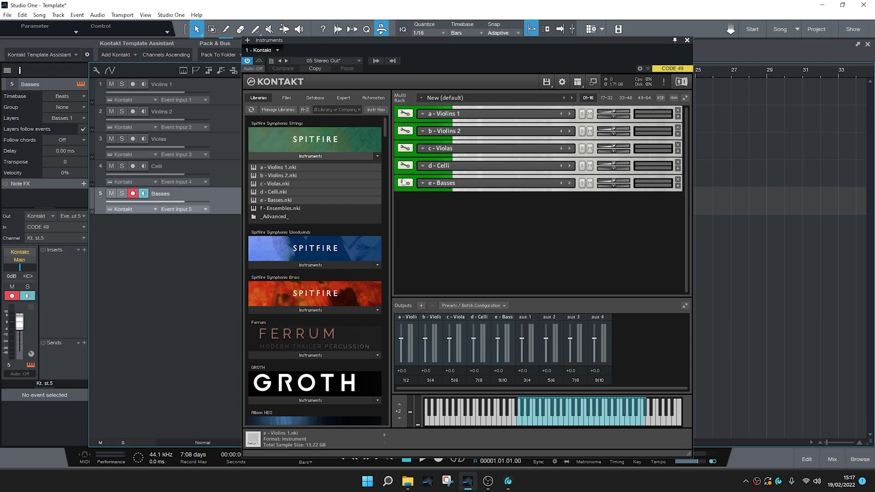
pyautogui.click(687, 40)
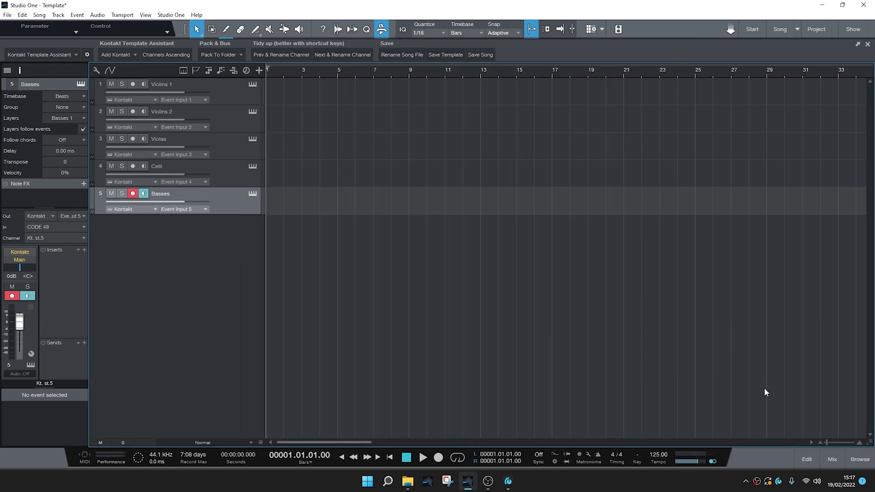
# Step: Remove the leftover Strings bus channel from the mixer
pyautogui.click(831, 459)
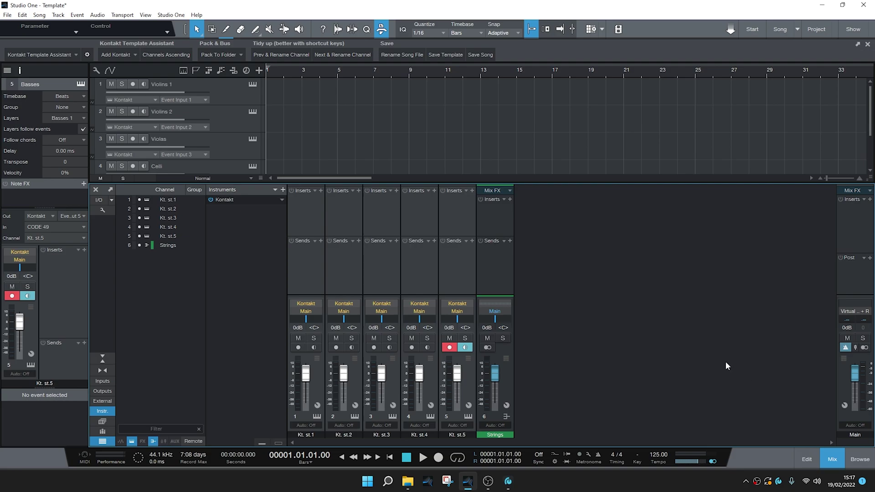
pyautogui.rightClick(504, 378)
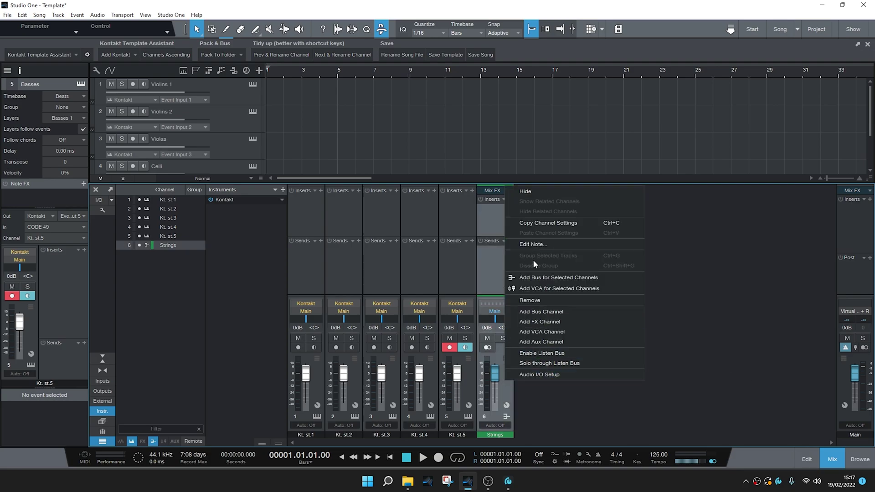
pyautogui.click(550, 309)
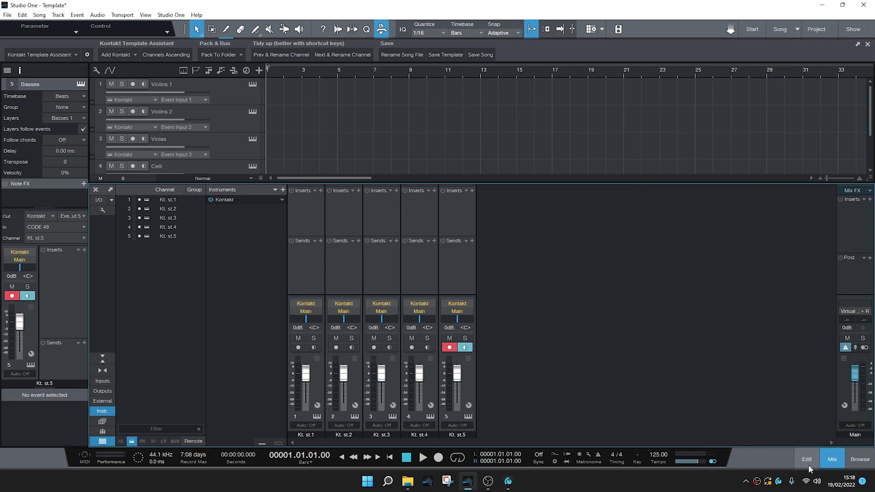
pyautogui.press('F3')
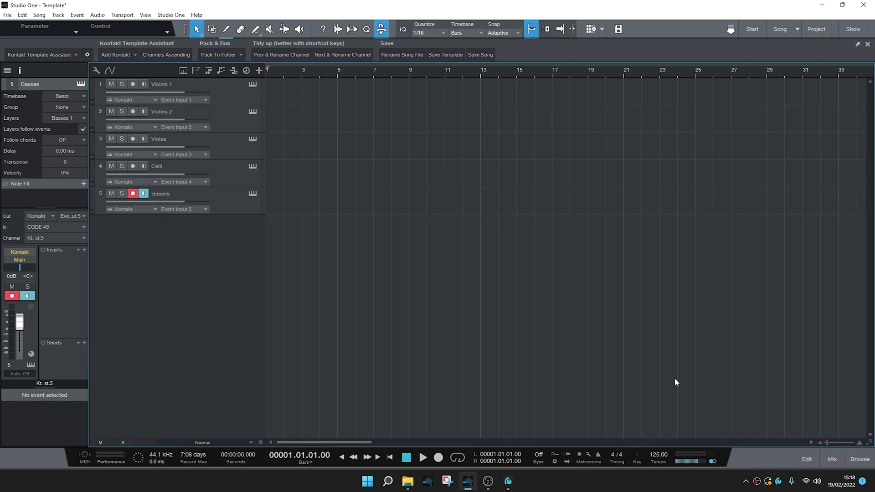
# Step: Pack all five string tracks into a folder named Strings
pyautogui.click(223, 102)
pyautogui.hotkey('ctrl', 'a')
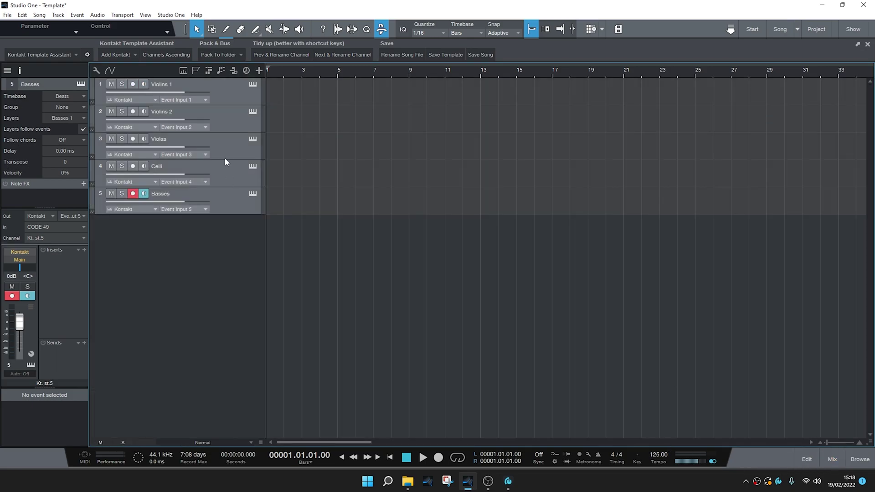
pyautogui.click(225, 59)
pyautogui.click(226, 73)
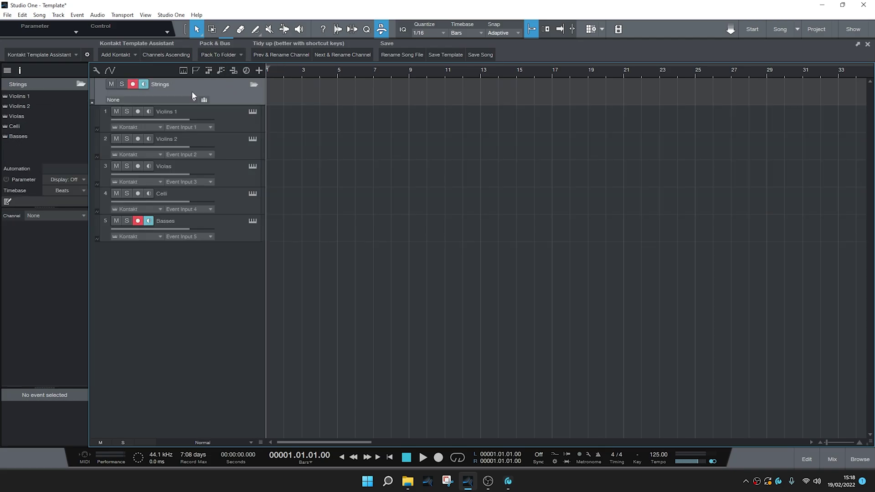
# Step: Route the Strings folder to a new bus channel and colour the folder and its tracks green
pyautogui.click(126, 97)
pyautogui.click(135, 135)
pyautogui.click(93, 83)
pyautogui.click(103, 154)
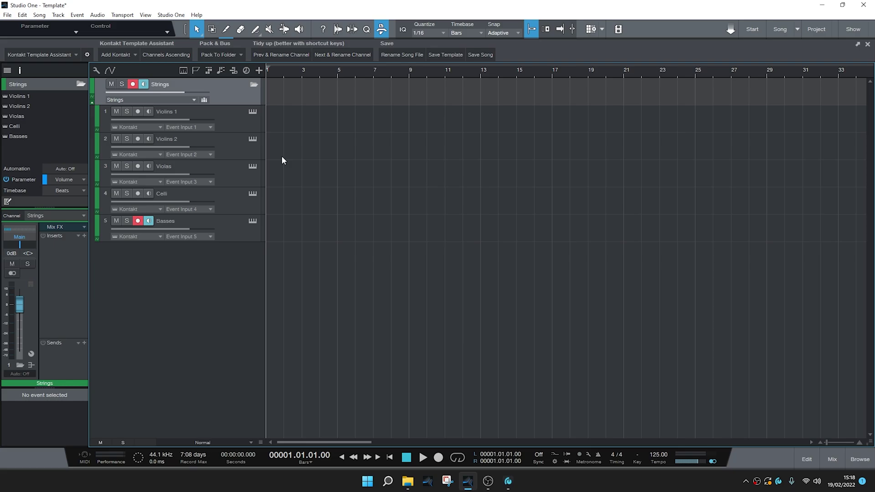
# Step: Compare the string tracks' names with their channel names in the mixer, and select the Strings bus channel
pyautogui.click(237, 124)
pyautogui.click(231, 166)
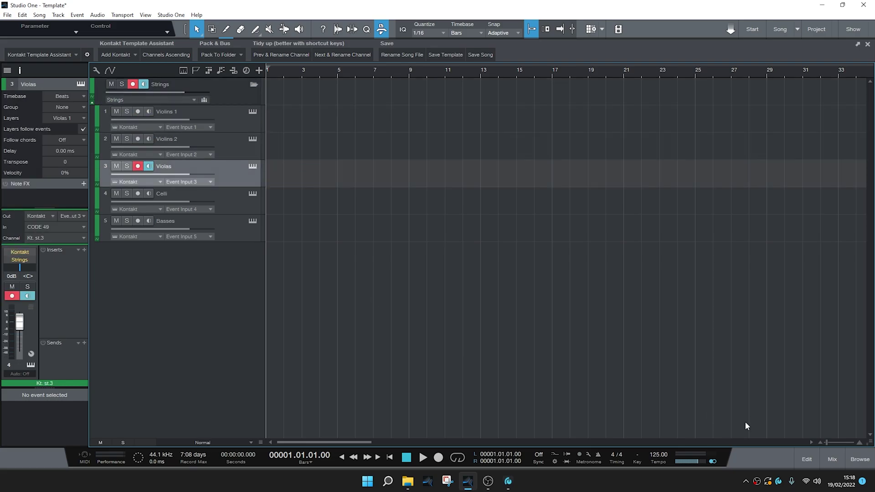
pyautogui.click(831, 462)
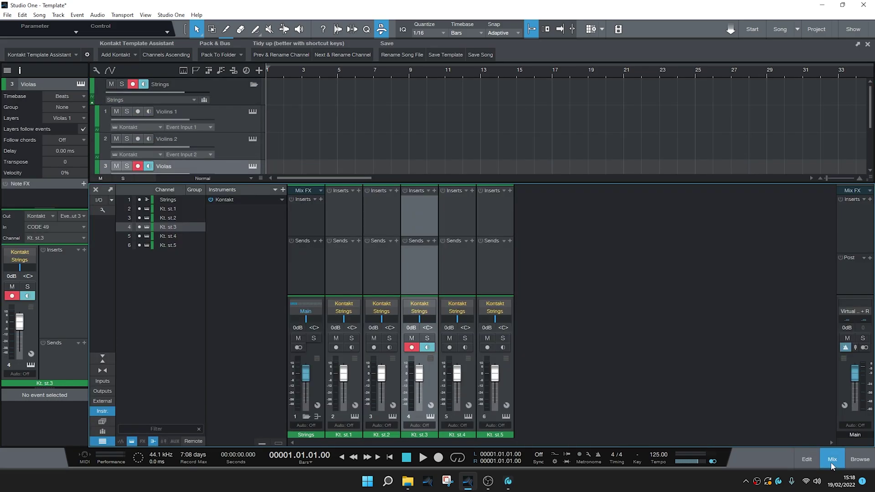
pyautogui.click(832, 464)
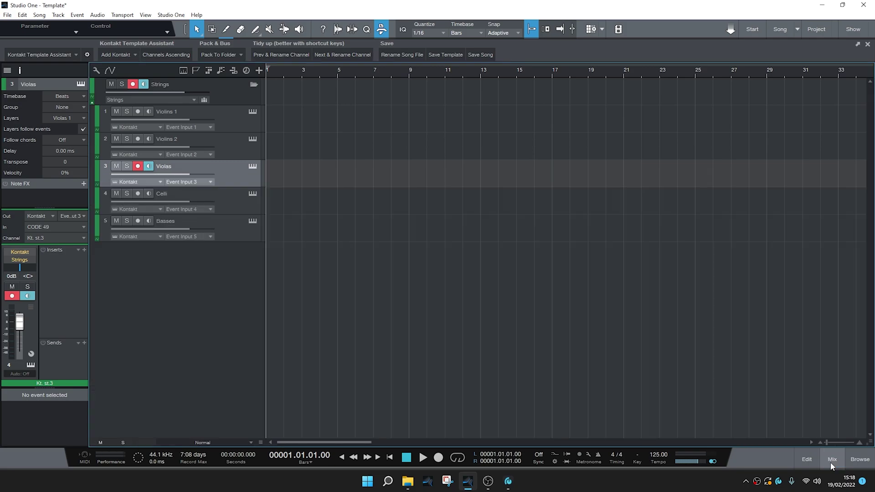
pyautogui.click(831, 463)
pyautogui.click(308, 267)
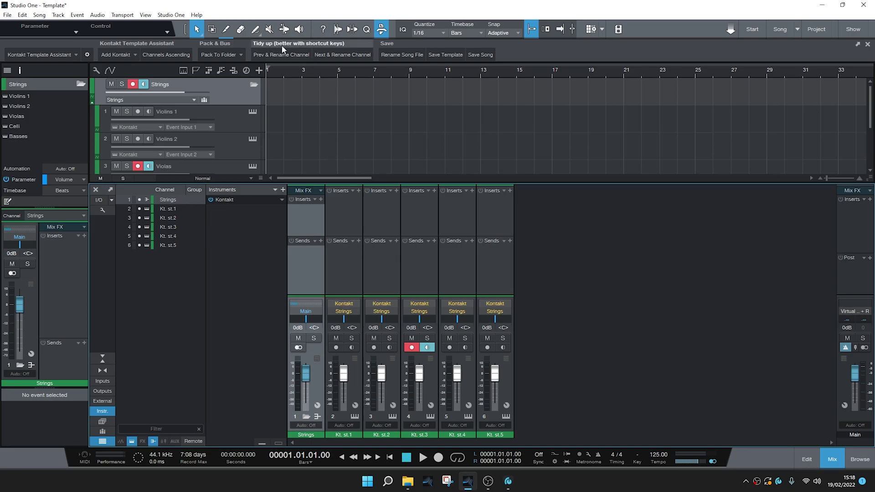
# Step: Rename the first two Kontakt channels under the Strings bus as Violins 1 and Violins 2
pyautogui.click(342, 55)
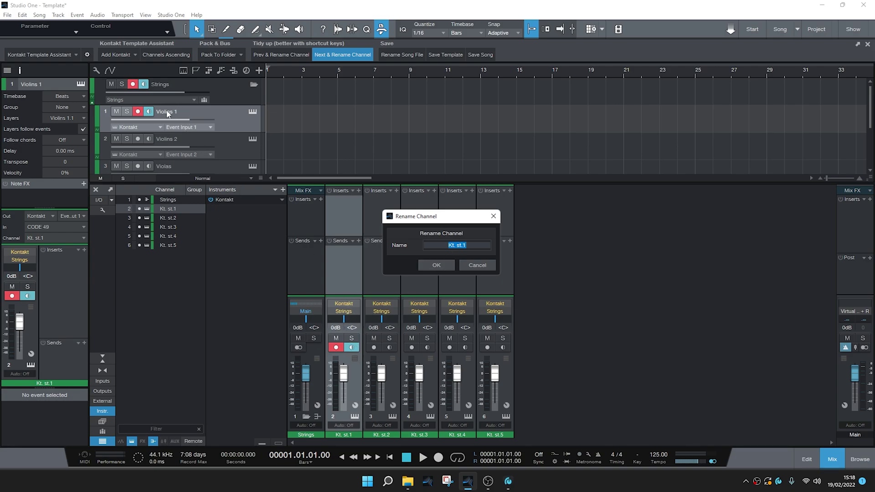
pyautogui.write('Violins 1')
pyautogui.press('Tab')
pyautogui.press('Tab')
pyautogui.press('Return')
pyautogui.hotkey('ctrl', 'Down')
pyautogui.write('Violins 2')
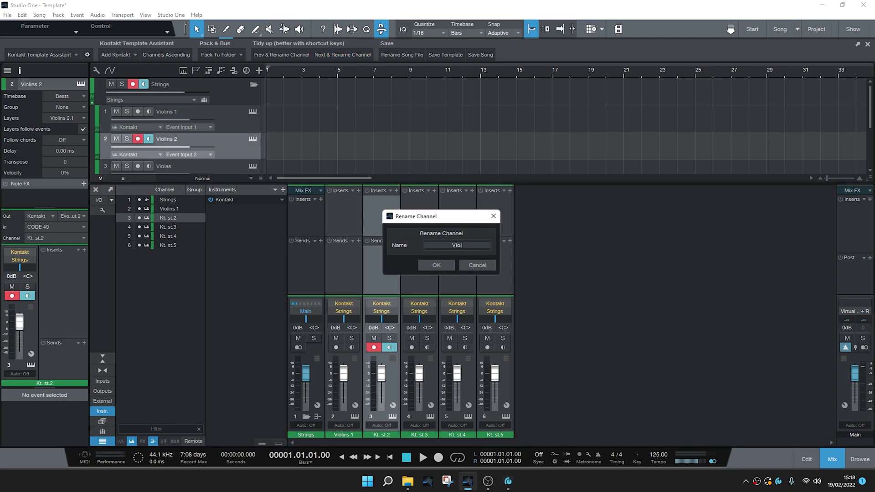
pyautogui.press('Return')
# Step: Rename the remaining three string channels as Violas, Celli and Basses, and disarm the Basses track
pyautogui.hotkey('ctrl', 'Down')
pyautogui.write('Violas')
pyautogui.press('Return')
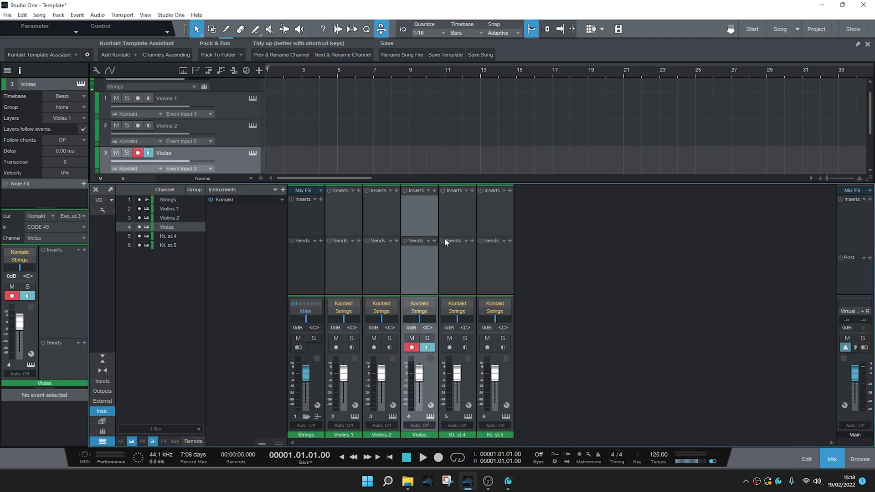
pyautogui.hotkey('ctrl', 'Down')
pyautogui.write('Celli')
pyautogui.press('Return')
pyautogui.hotkey('ctrl', 'Down')
pyautogui.write('Basses')
pyautogui.press('Return')
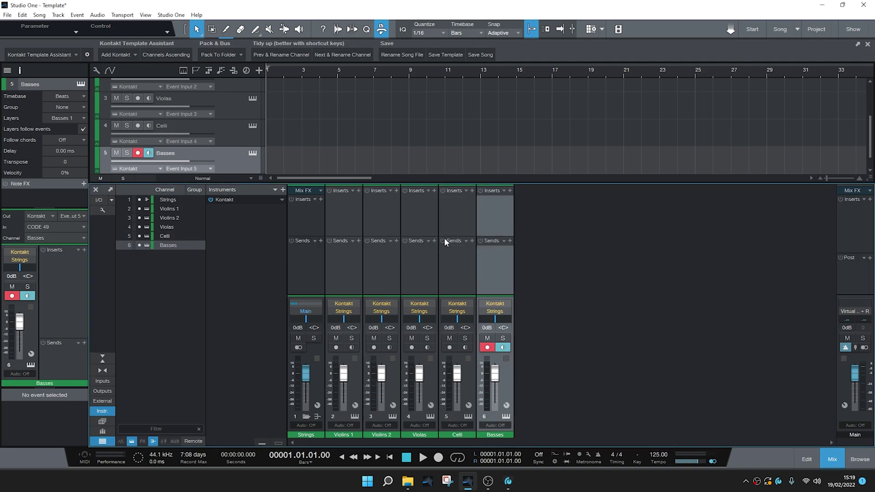
pyautogui.click(486, 347)
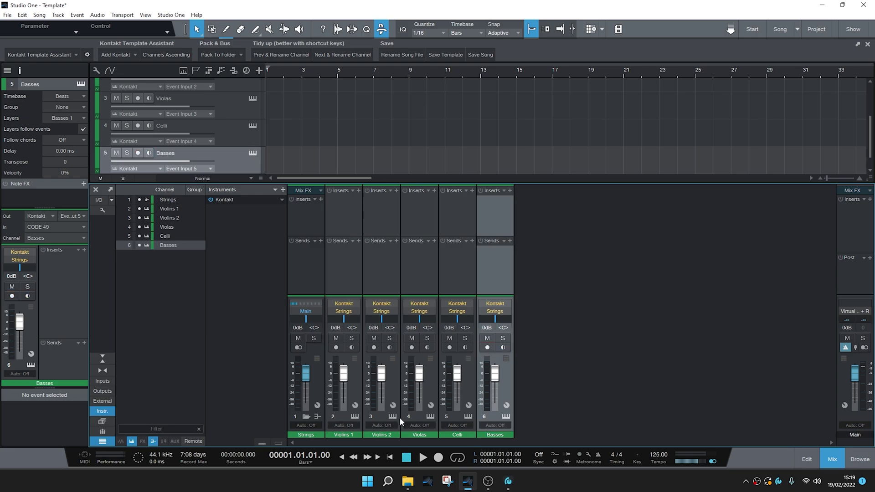
# Step: Step through the editable channel names in the mixer from Violins 1 to Basses, leaving them as they are
pyautogui.doubleClick(343, 435)
pyautogui.doubleClick(382, 435)
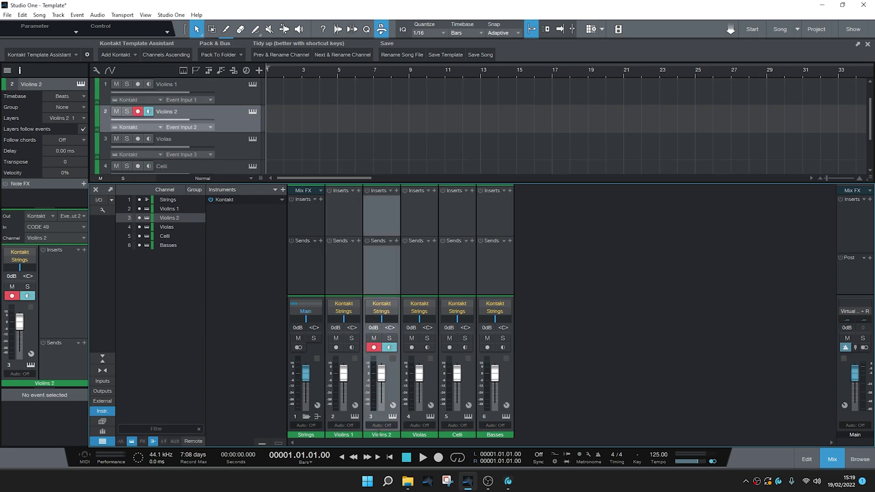
pyautogui.doubleClick(410, 435)
pyautogui.press('Tab')
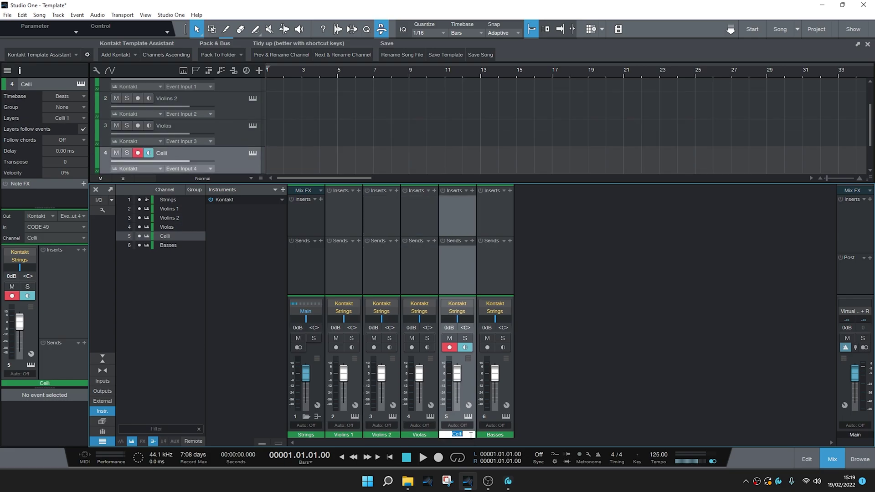
pyautogui.press('Tab')
pyautogui.press('Return')
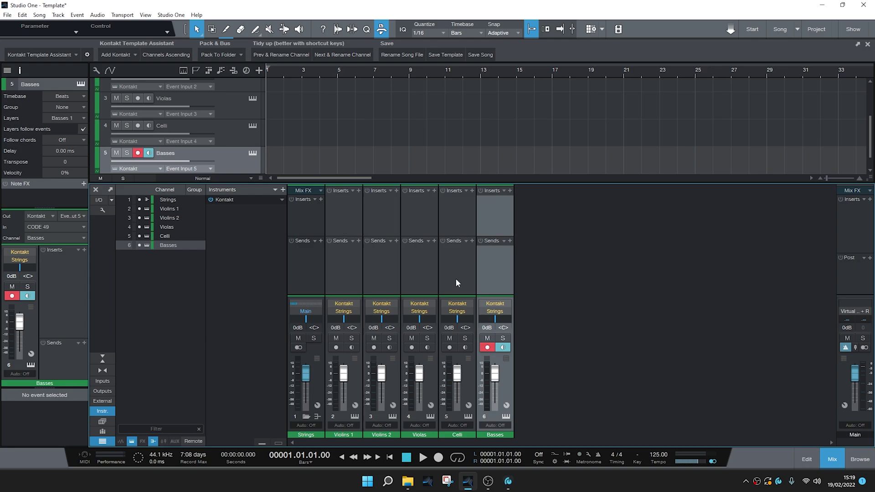
# Step: Hide the mixer and select each string track from Violins 1 to Basses in turn to audition it
pyautogui.click(841, 461)
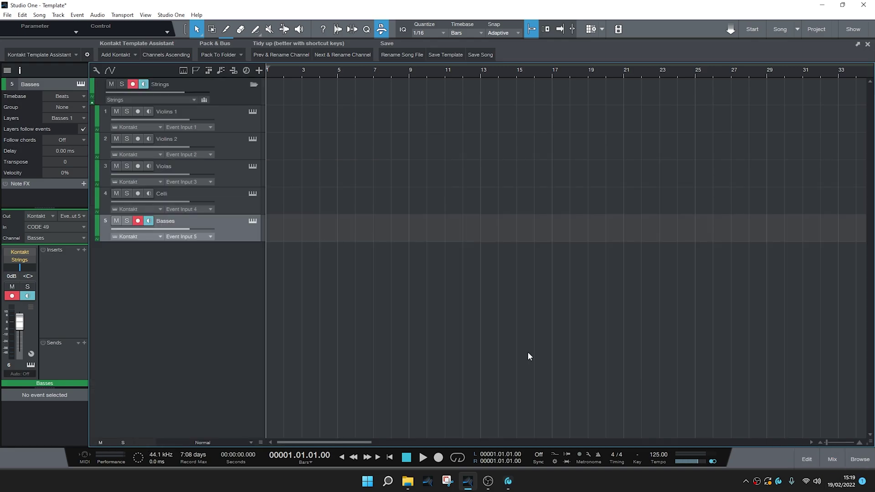
pyautogui.click(228, 111)
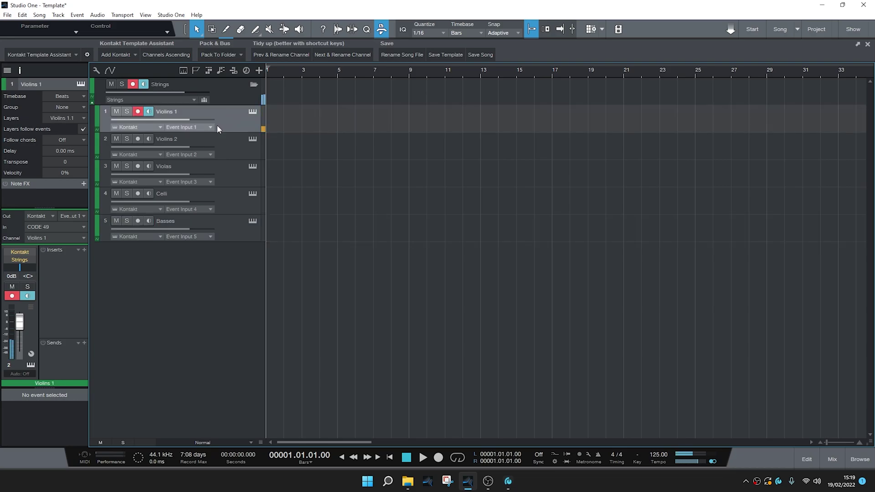
pyautogui.click(233, 153)
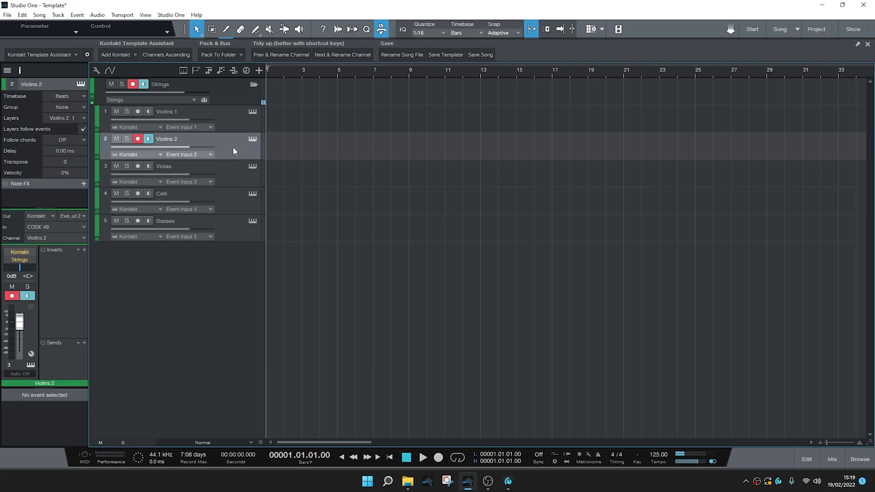
pyautogui.click(225, 173)
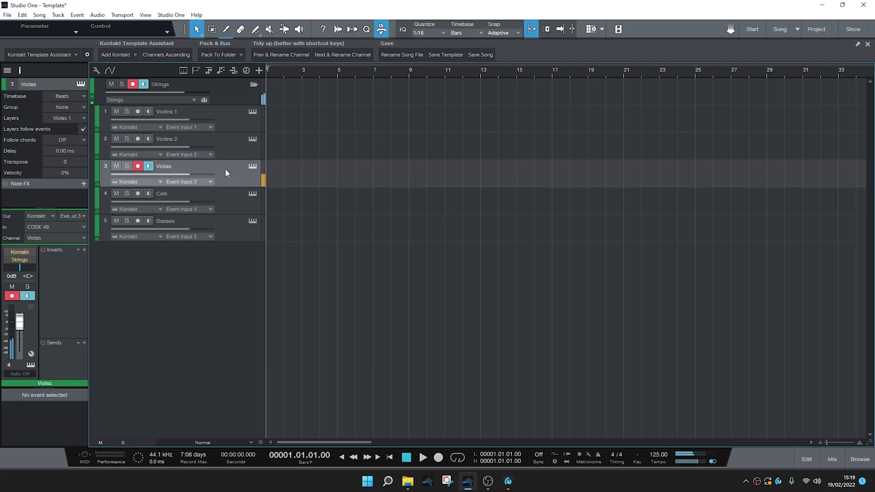
pyautogui.click(227, 199)
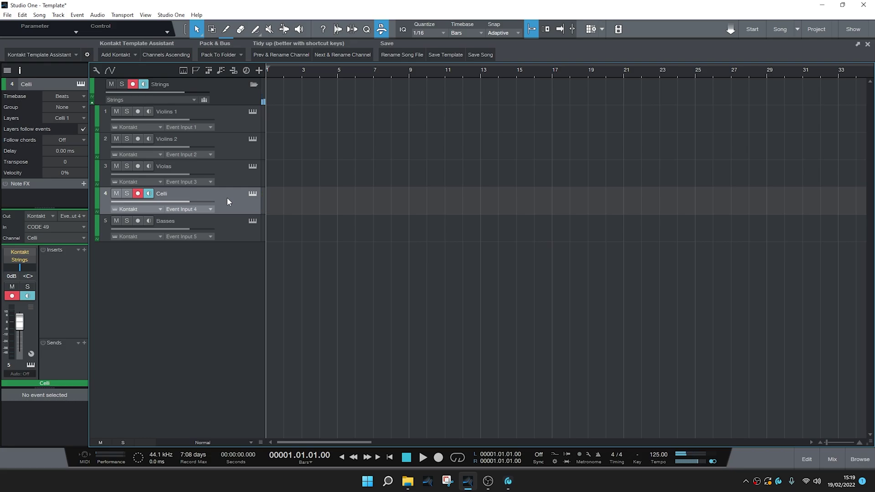
pyautogui.click(229, 227)
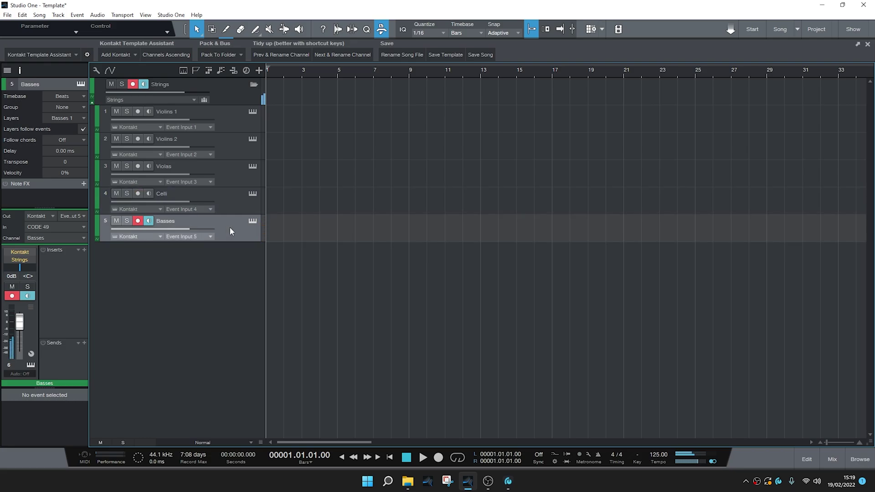
# Step: Arm and disarm all string tracks through the Strings folder, and collapse and reopen the folder
pyautogui.click(133, 85)
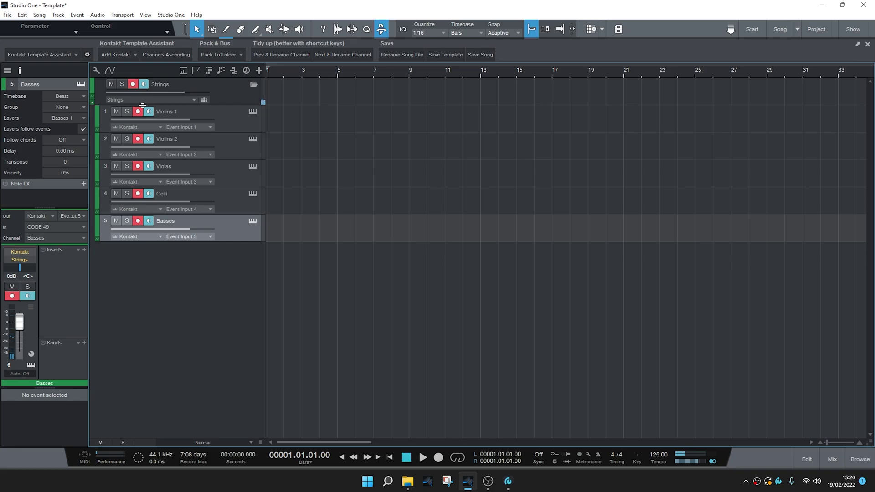
pyautogui.click(133, 85)
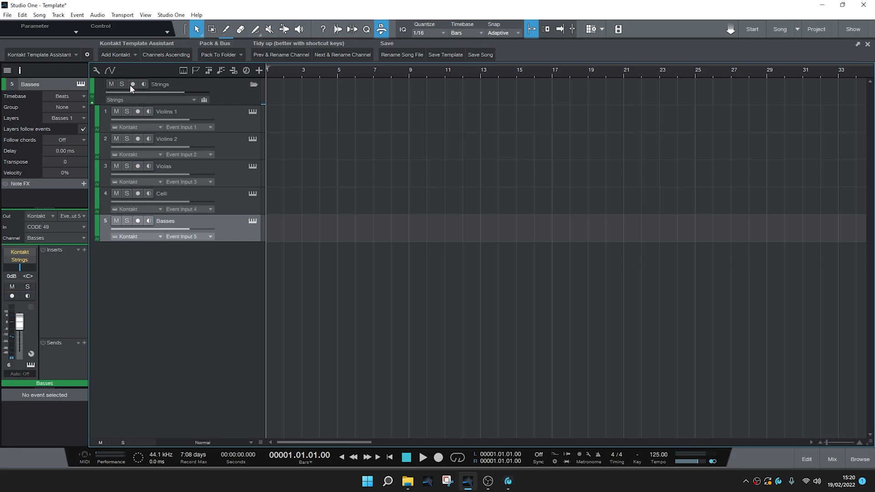
pyautogui.click(253, 85)
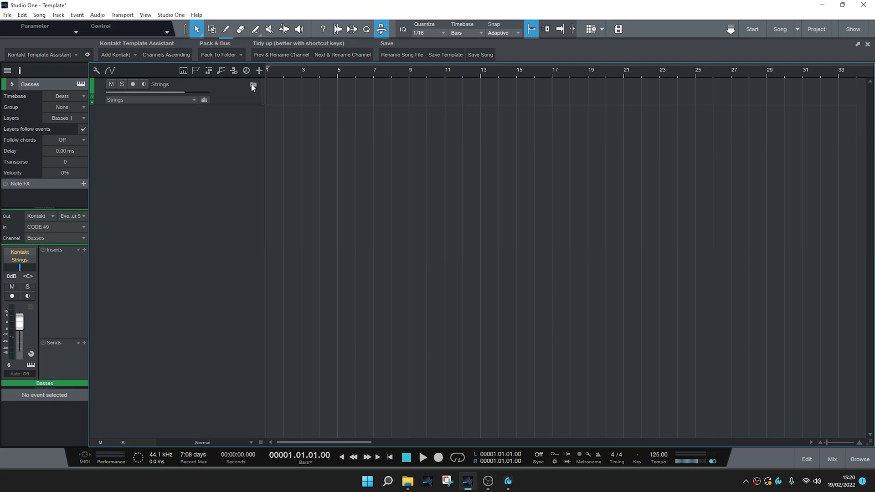
pyautogui.click(253, 84)
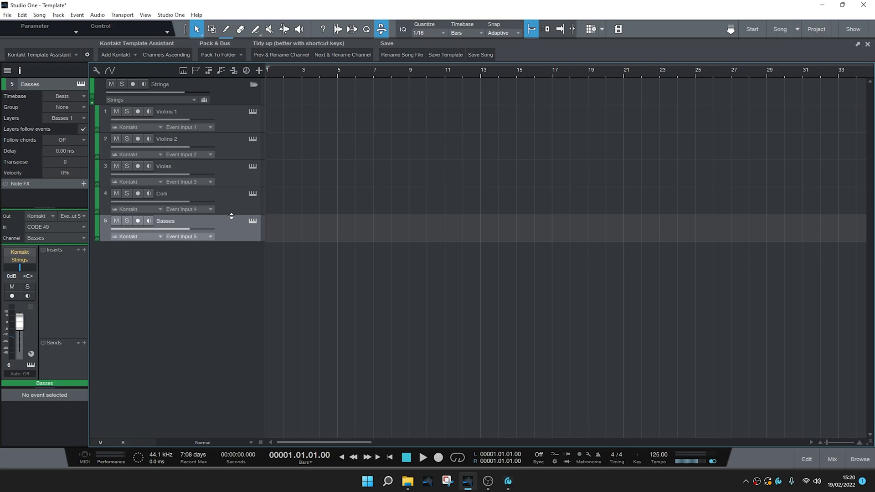
pyautogui.press('r')
pyautogui.click(142, 221)
# Step: Insert a second Kontakt with five tracks and assign those tracks to channels Kt. st.1 to Kt. st.5 in ascending order
pyautogui.click(128, 56)
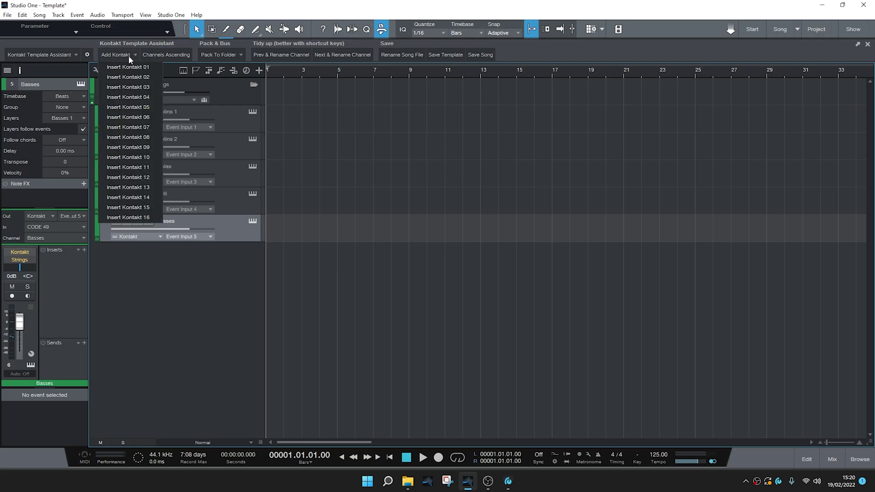
pyautogui.click(136, 106)
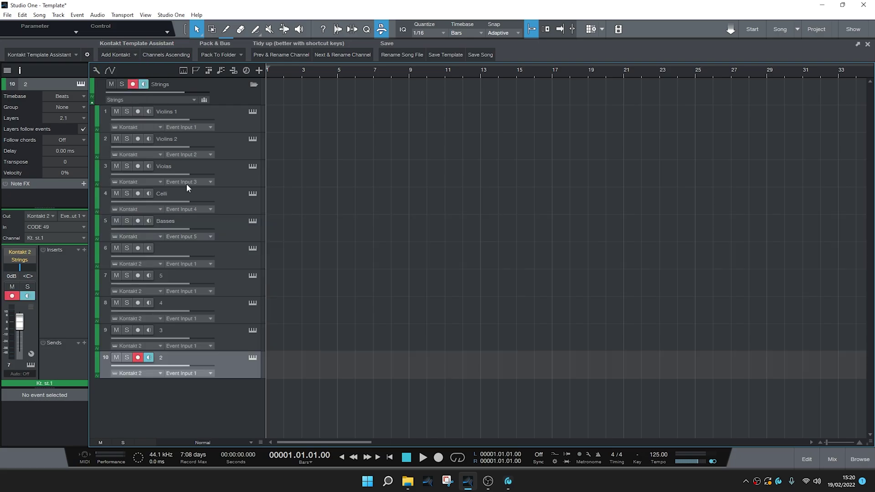
pyautogui.keyDown('shift'); pyautogui.click(228, 262); pyautogui.keyUp('shift')
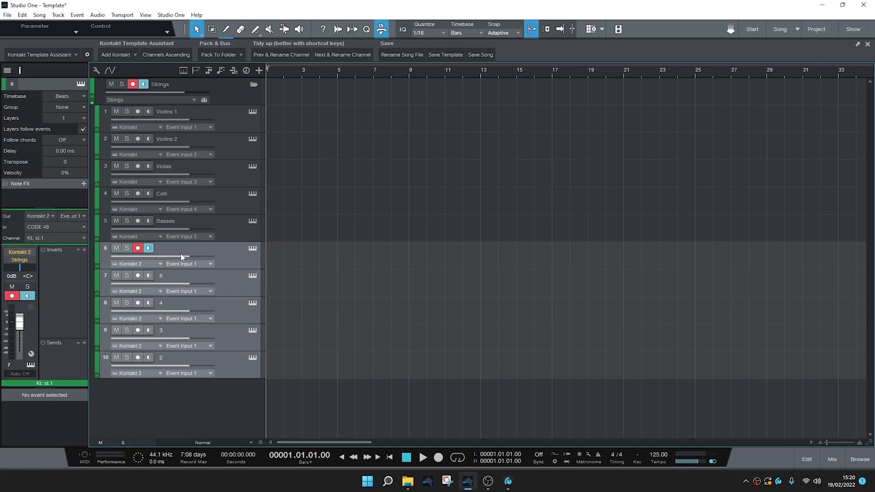
pyautogui.click(103, 248)
pyautogui.press('Down')
pyautogui.click(46, 238)
pyautogui.click(47, 269)
pyautogui.press('Down')
pyautogui.click(45, 238)
pyautogui.click(47, 279)
pyautogui.press('Down')
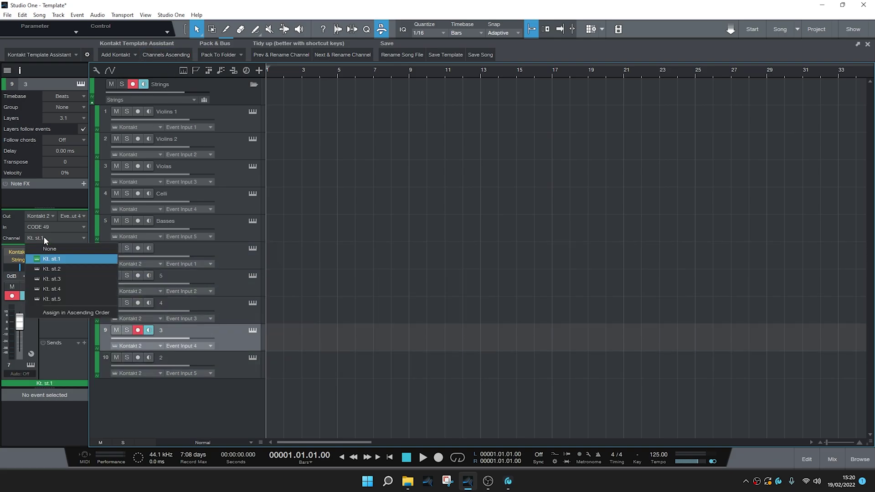
pyautogui.click(50, 299)
# Step: Pack the five new Kontakt 2 tracks into a blue Winds folder with its own Winds bus
pyautogui.keyDown('shift'); pyautogui.click(227, 254); pyautogui.keyUp('shift')
pyautogui.click(223, 55)
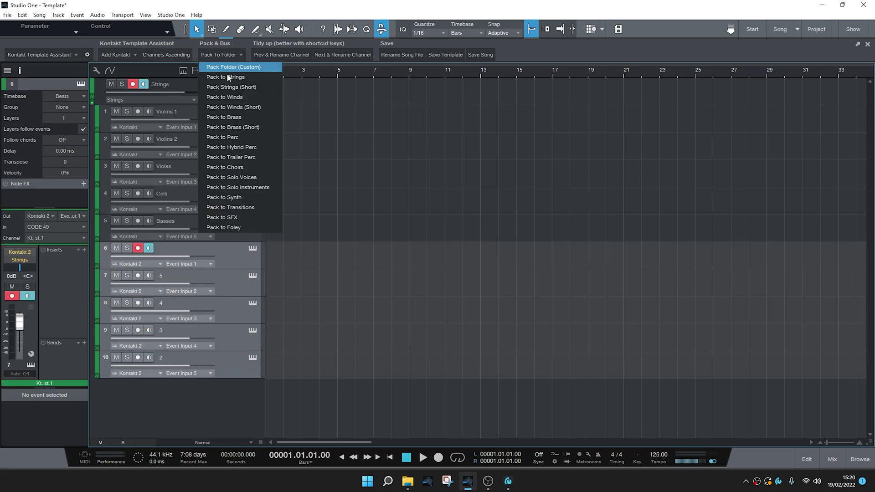
pyautogui.click(227, 97)
pyautogui.click(159, 284)
pyautogui.click(104, 274)
pyautogui.click(114, 256)
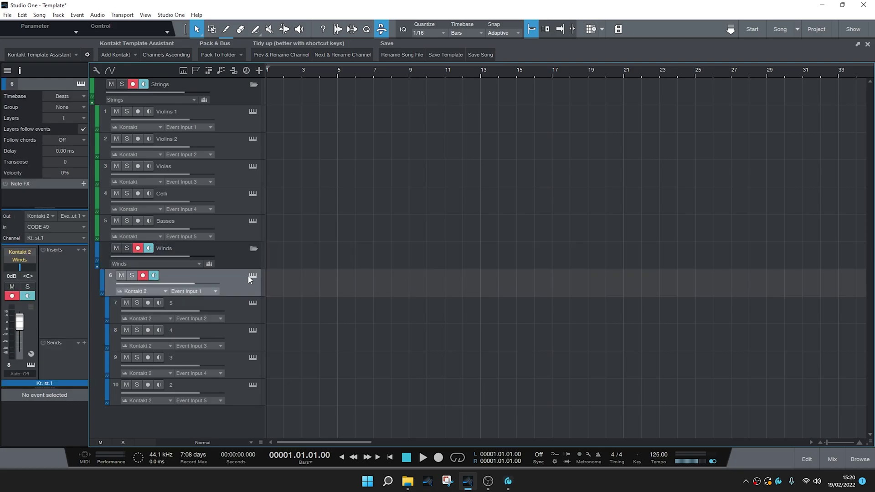
# Step: Load Flutes a2, Oboes a2, Cor Anglais, Bassoon a2 and ContraBassoon from Spitfire Symphonic Woodwinds into Kontakt 2
pyautogui.click(252, 275)
pyautogui.click(310, 187)
pyautogui.moveTo(283, 229); pyautogui.dragTo(439, 205)
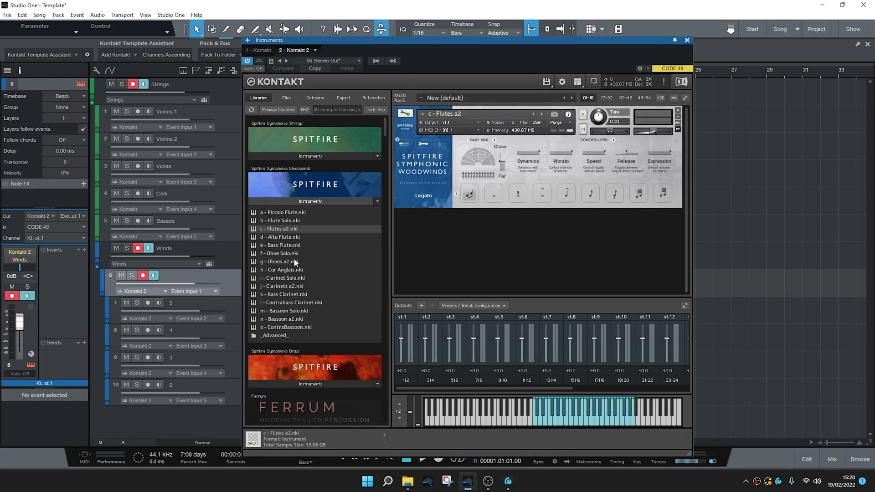
pyautogui.click(282, 262)
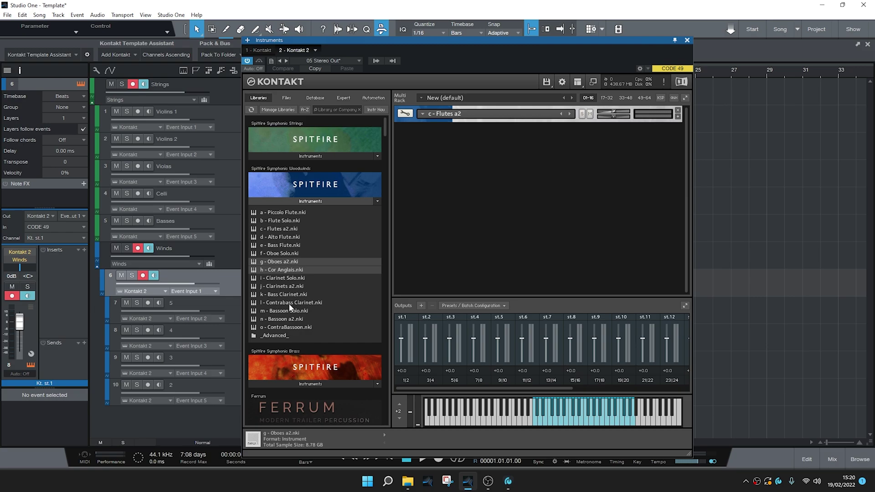
pyautogui.moveTo(286, 321); pyautogui.dragTo(481, 235)
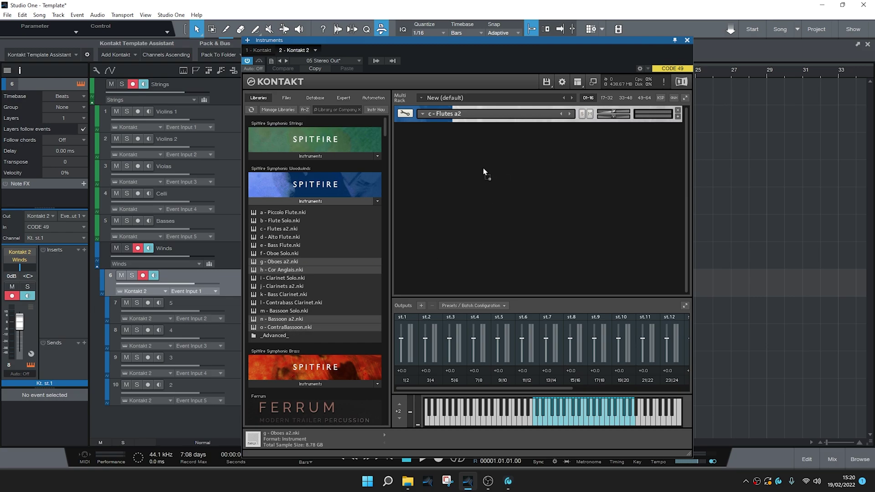
pyautogui.moveTo(485, 167); pyautogui.dragTo(485, 169)
# Step: Give each woodwind instrument its own Kontakt output, then pin the plug-in window and move it clear of the track list
pyautogui.click(474, 305)
pyautogui.click(462, 329)
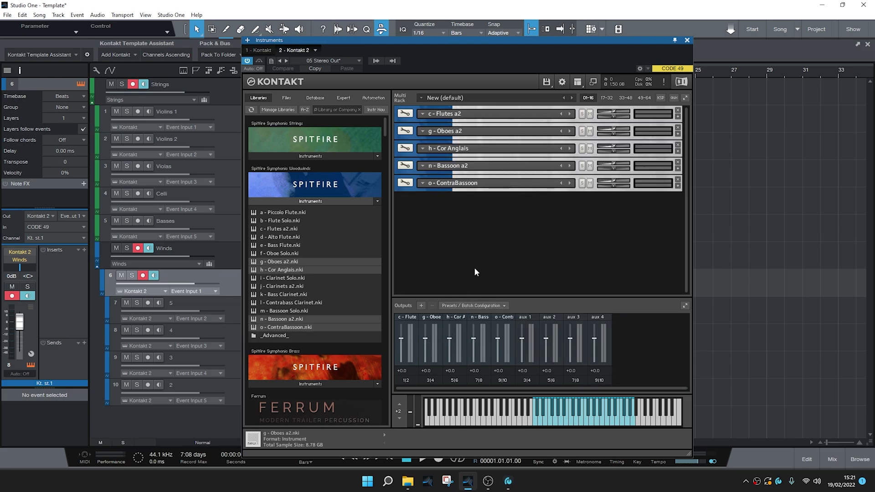
pyautogui.click(675, 40)
pyautogui.moveTo(665, 40); pyautogui.dragTo(758, 35)
pyautogui.moveTo(554, 108); pyautogui.dragTo(529, 178)
# Step: Rename the first two Winds tracks and their channels as Flutes a2 and Oboes a2
pyautogui.doubleClick(174, 276)
pyautogui.write('Flutes a2')
pyautogui.hotkey('ctrl', 'c')
pyautogui.doubleClick(172, 303)
pyautogui.hotkey('ctrl', 'v')
pyautogui.hotkey('ctrl', 'c')
# Step: Rename the remaining three Winds tracks and their channels as Cor Anglais, Bassoon a2 and ContraBassoon
pyautogui.doubleClick(171, 331)
pyautogui.hotkey('ctrl', 'v')
pyautogui.hotkey('ctrl', 'c')
pyautogui.doubleClick(171, 358)
pyautogui.hotkey('ctrl', 'v')
pyautogui.hotkey('ctrl', 'c')
pyautogui.doubleClick(171, 385)
pyautogui.hotkey('ctrl', 'v')
pyautogui.doubleClick(188, 257)
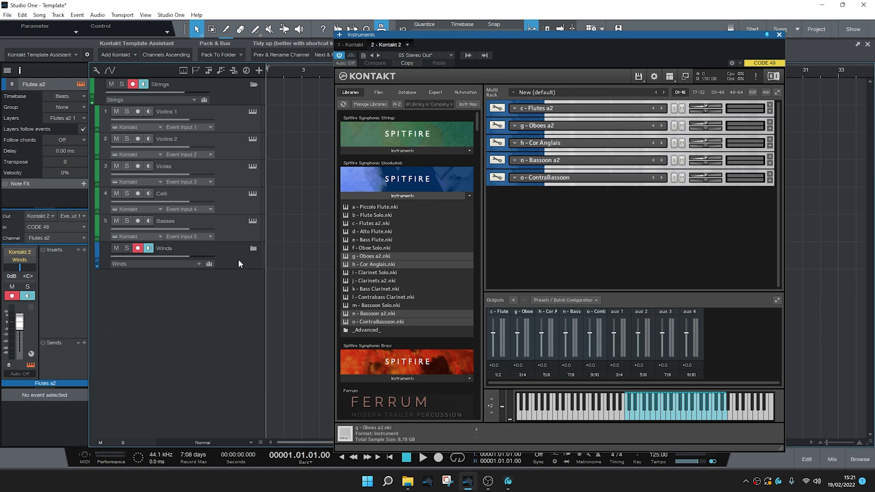
pyautogui.click(253, 248)
# Step: Insert a third Kontakt with five tracks after the ContraBassoon track
pyautogui.click(235, 389)
pyautogui.click(114, 55)
pyautogui.click(116, 106)
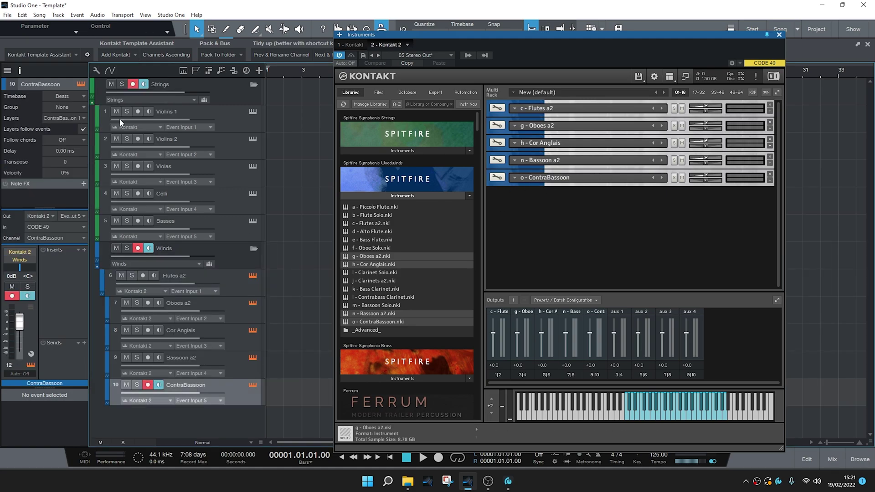
# Step: Assign the five Kontakt 3 tracks to channels Kt. st.1 to Kt. st.5 in ascending order
pyautogui.click(37, 238)
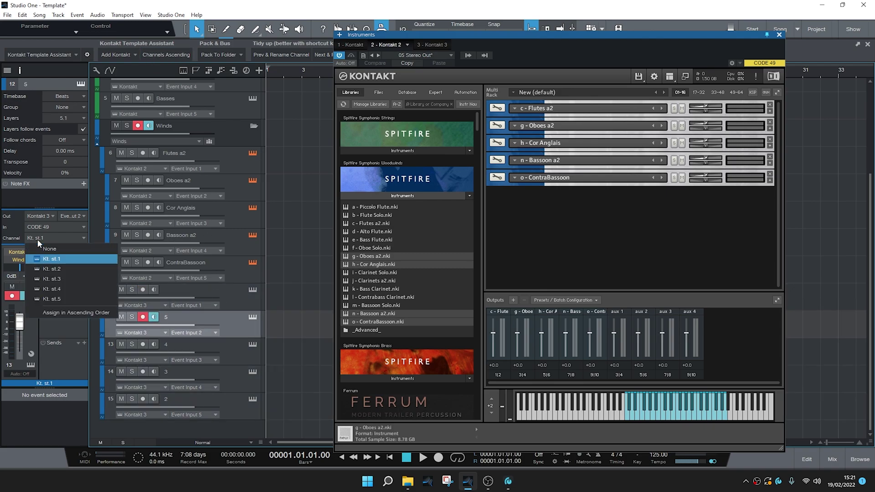
pyautogui.click(45, 269)
pyautogui.press('Down')
pyautogui.press('Down')
pyautogui.click(43, 239)
pyautogui.click(47, 278)
pyautogui.press('Down')
pyautogui.click(46, 238)
pyautogui.click(49, 299)
pyautogui.press('Up')
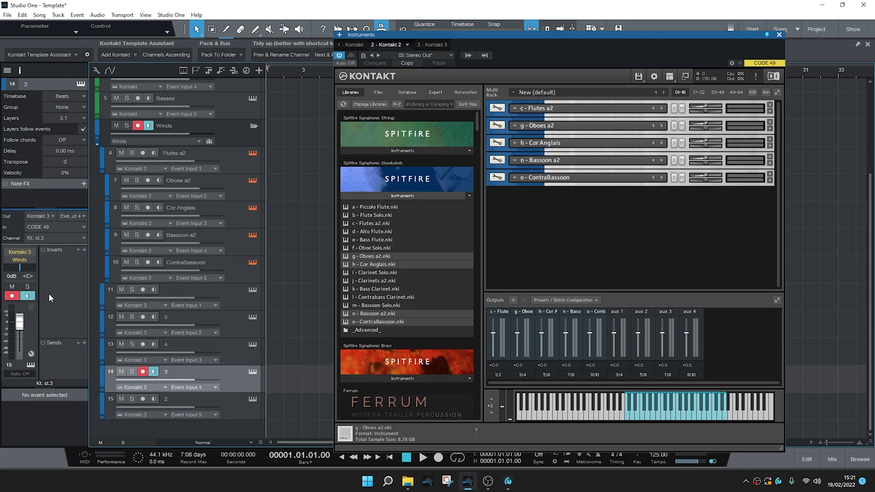
pyautogui.press('Up')
pyautogui.press('Up')
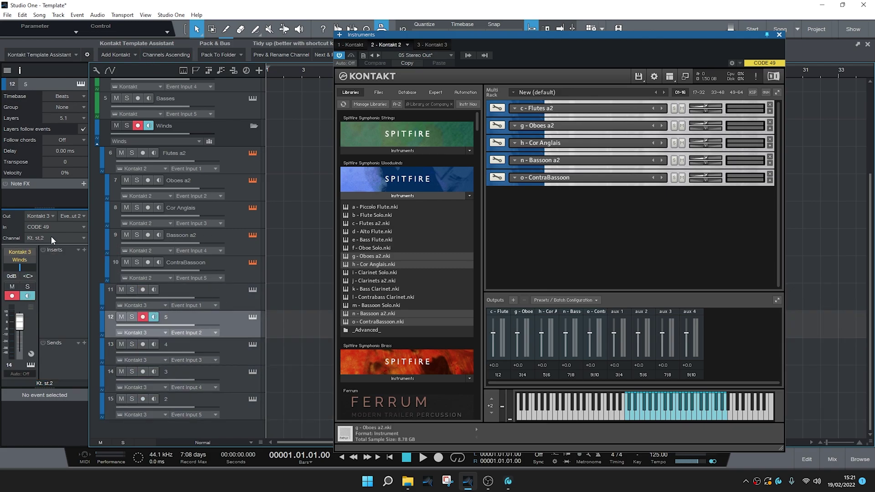
# Step: Pack the five Kontakt 3 tracks into a red Brass folder with its own Brass bus
pyautogui.click(213, 301)
pyautogui.keyDown('shift'); pyautogui.click(236, 409); pyautogui.keyUp('shift')
pyautogui.click(223, 54)
pyautogui.click(227, 117)
pyautogui.scroll(-1, 229, 353)
pyautogui.click(115, 393)
pyautogui.click(145, 452)
pyautogui.click(102, 380)
# Step: Move the nested Winds and Brass folders out to the same level as Strings, and collapse all three folders
pyautogui.click(249, 424)
pyautogui.click(219, 221)
pyautogui.scroll(-3, 225, 184)
pyautogui.scroll(-1, 234, 327)
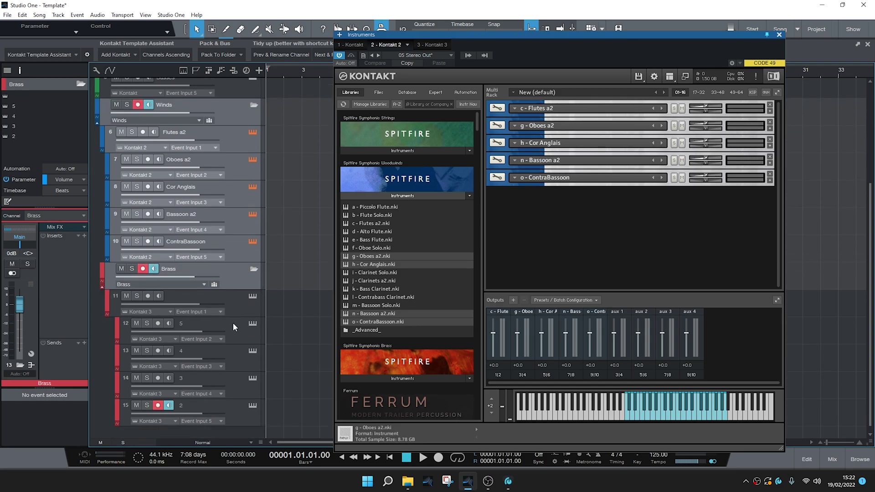
pyautogui.moveTo(201, 429)
pyautogui.mouseDown()
pyautogui.moveTo(199, 407)
pyautogui.moveTo(202, 432)
pyautogui.mouseUp()
pyautogui.scroll(-3, 213, 356)
pyautogui.click(254, 323)
pyautogui.click(254, 236)
pyautogui.click(254, 249)
pyautogui.moveTo(238, 404); pyautogui.dragTo(240, 431)
pyautogui.click(253, 249)
pyautogui.click(254, 84)
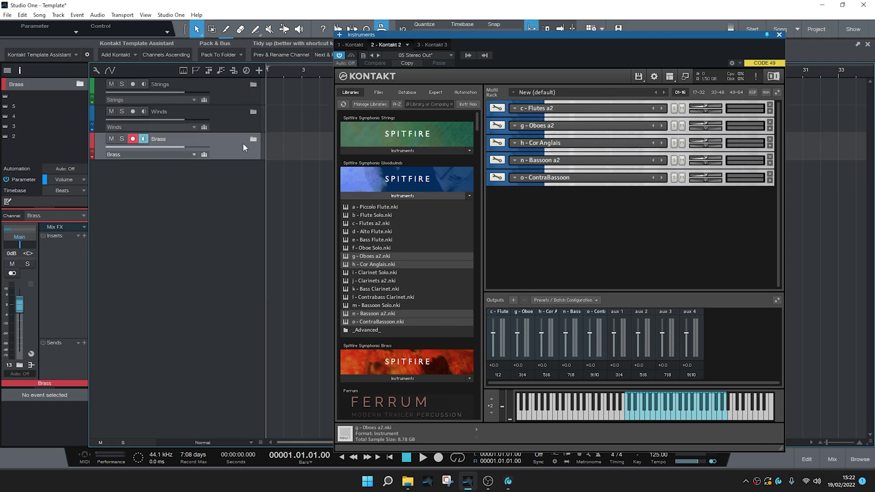
# Step: Load Trumpets a2, Horns a2, Trombones a6, Contrabass Tuba Solo and Cimbasso Solo into Kontakt 3, and minimise the instruments in its rack
pyautogui.click(254, 139)
pyautogui.click(224, 172)
pyautogui.click(254, 167)
pyautogui.doubleClick(285, 340)
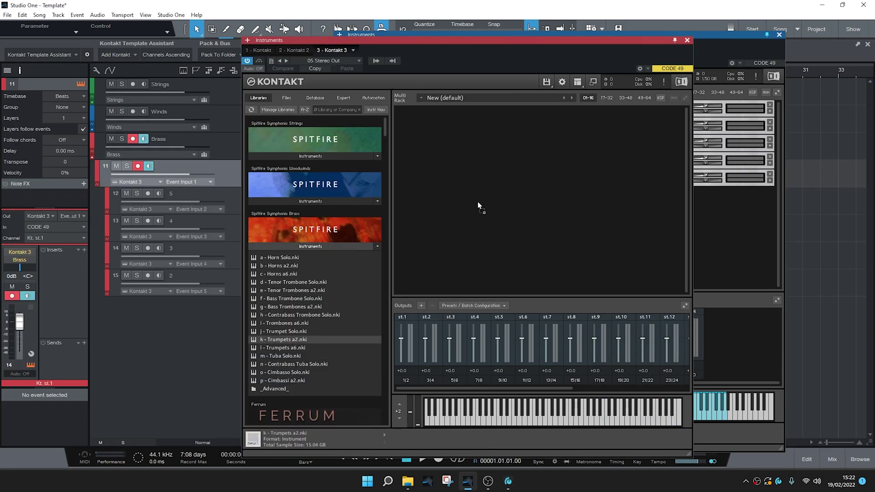
pyautogui.click(284, 267)
pyautogui.keyDown('ctrl'); pyautogui.click(286, 324); pyautogui.keyUp('ctrl')
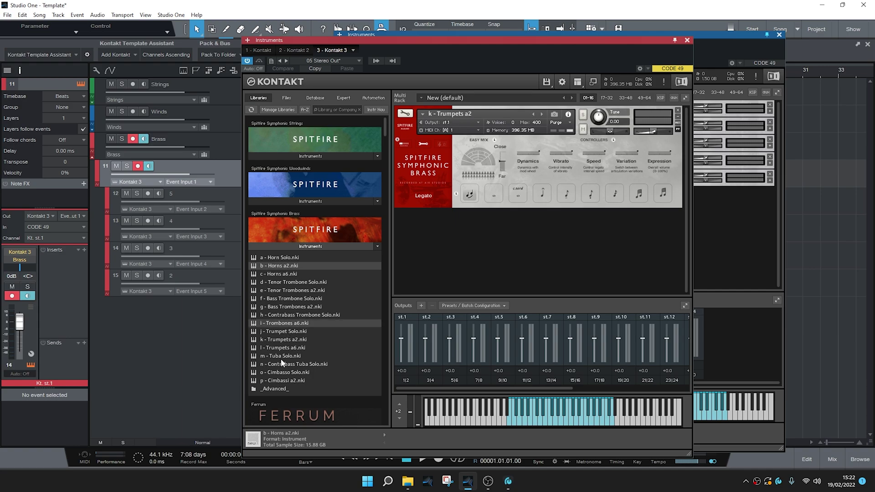
pyautogui.keyDown('ctrl'); pyautogui.click(285, 366); pyautogui.keyUp('ctrl')
pyautogui.keyDown('ctrl'); pyautogui.click(285, 380); pyautogui.keyUp('ctrl')
pyautogui.moveTo(292, 372); pyautogui.dragTo(472, 275)
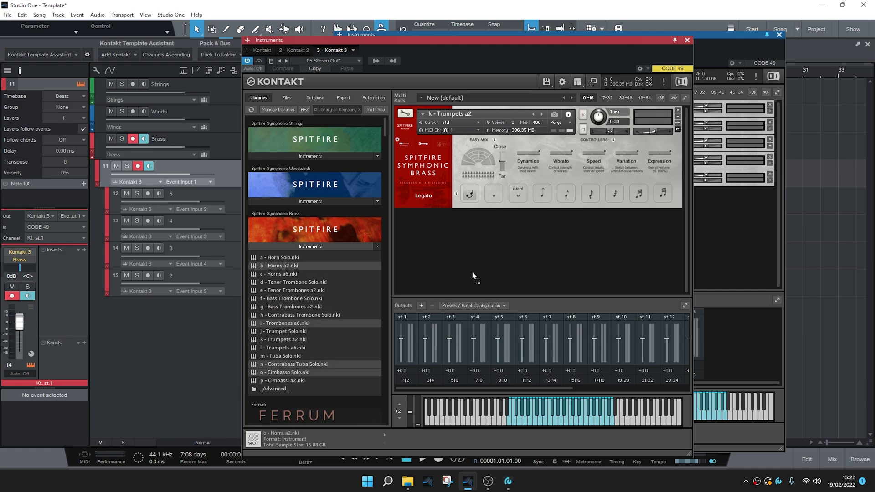
pyautogui.click(685, 98)
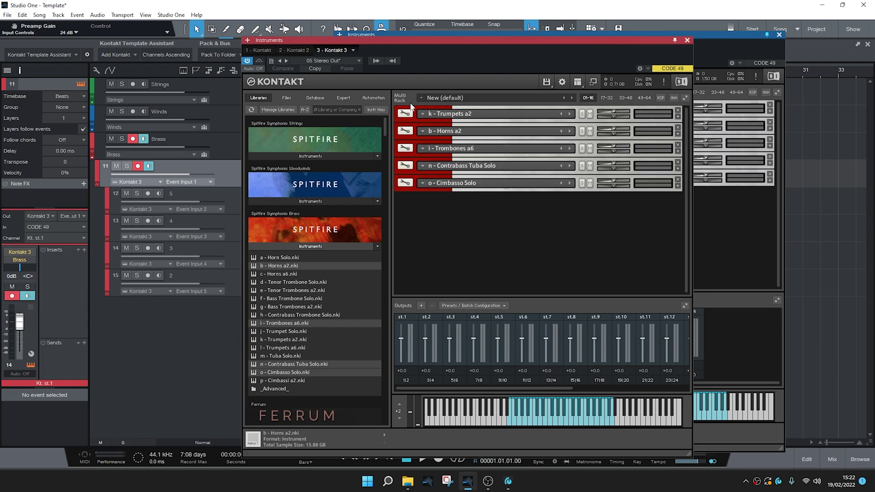
# Step: Batch-configure the Kontakt 3 outputs so each brass instrument has its own output, and move the Kontakt window clear of the track list
pyautogui.click(472, 306)
pyautogui.moveTo(497, 330)
pyautogui.click(629, 340)
pyautogui.click(781, 34)
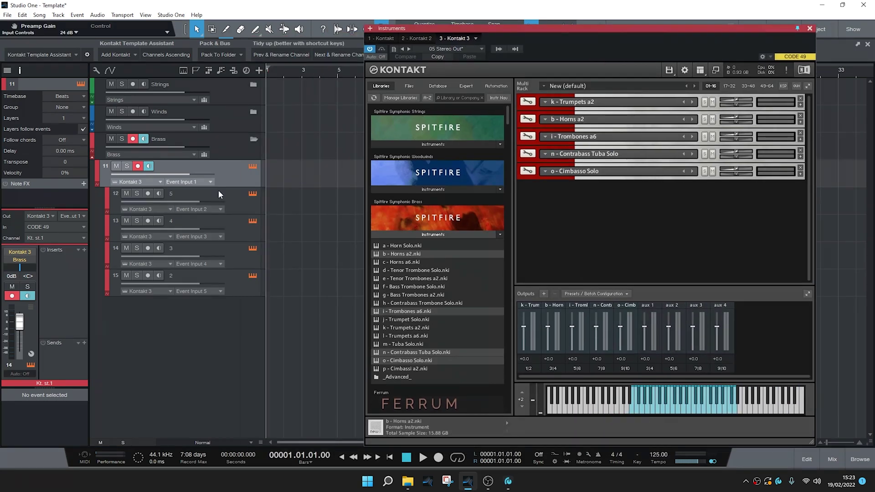
# Step: Name the first three Kontakt 3 tracks Trumpets a2, Horns a2 and Trombones a6
pyautogui.doubleClick(174, 167)
pyautogui.write('Trumpets a2')
pyautogui.moveTo(585, 119); pyautogui.dragTo(558, 137)
pyautogui.hotkey('ctrl', 'c')
pyautogui.doubleClick(171, 195)
pyautogui.hotkey('ctrl', 'v')
pyautogui.hotkey('ctrl', 'c')
pyautogui.doubleClick(172, 221)
pyautogui.hotkey('ctrl', 'v')
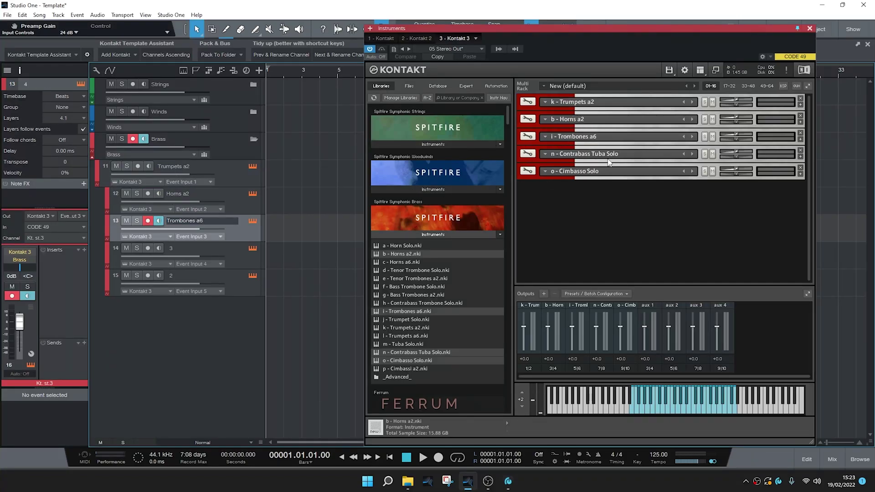
# Step: Name the last two Kontakt 3 tracks Contrabass Tuba Solo and Cimbasso Solo, keeping Cimbasso Solo last in the Kontakt rack
pyautogui.moveTo(593, 171); pyautogui.dragTo(590, 155)
pyautogui.moveTo(600, 153); pyautogui.dragTo(561, 160)
pyautogui.hotkey('ctrl', 'c')
pyautogui.doubleClick(173, 248)
pyautogui.hotkey('ctrl', 'v')
pyautogui.moveTo(620, 171); pyautogui.dragTo(561, 155)
pyautogui.hotkey('ctrl', 'c')
pyautogui.doubleClick(183, 248)
pyautogui.hotkey('ctrl', 'v')
pyautogui.hotkey('ctrl', 'c')
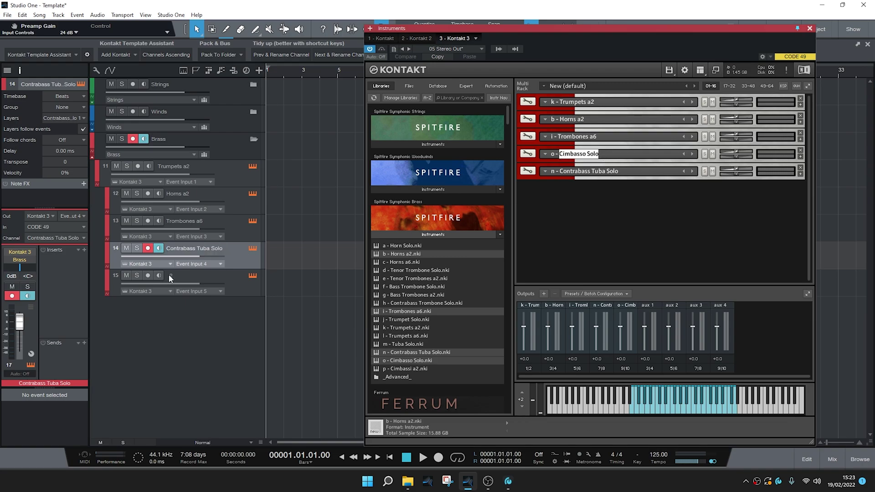
pyautogui.doubleClick(170, 276)
pyautogui.hotkey('ctrl', 'v')
pyautogui.moveTo(626, 153); pyautogui.dragTo(622, 183)
# Step: Collapse the Brass folder and close the Kontakt window
pyautogui.click(223, 175)
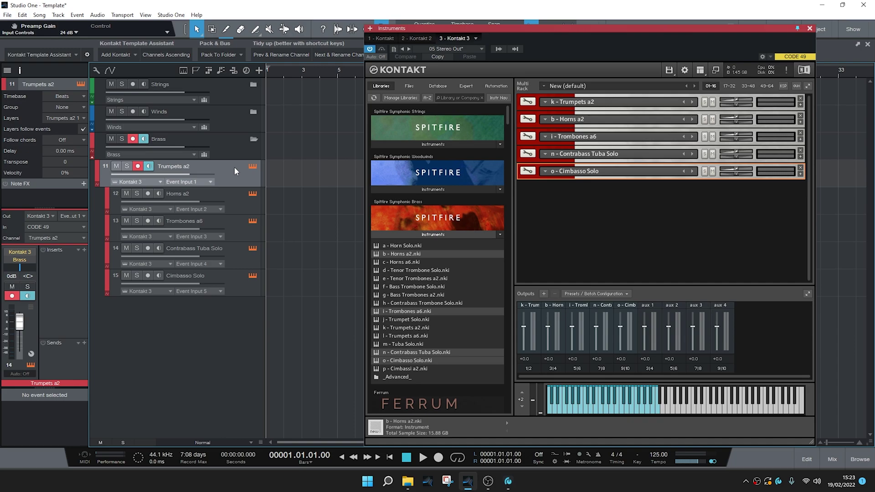
pyautogui.click(253, 140)
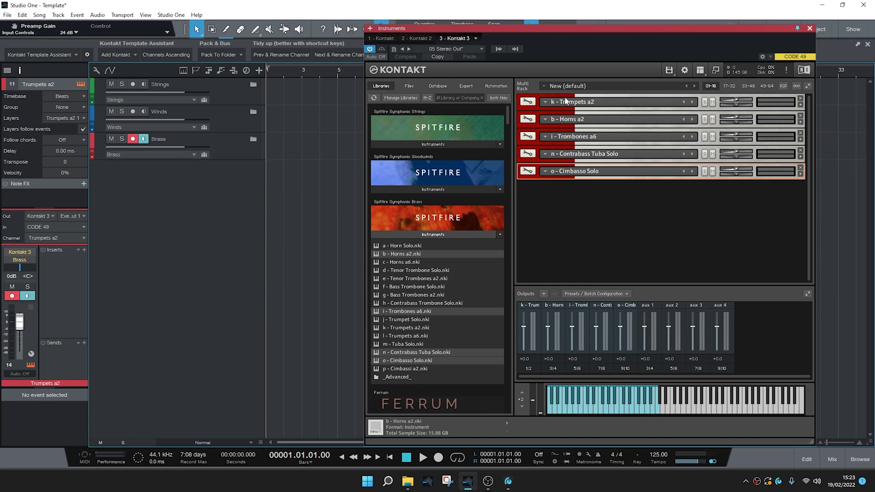
pyautogui.click(809, 29)
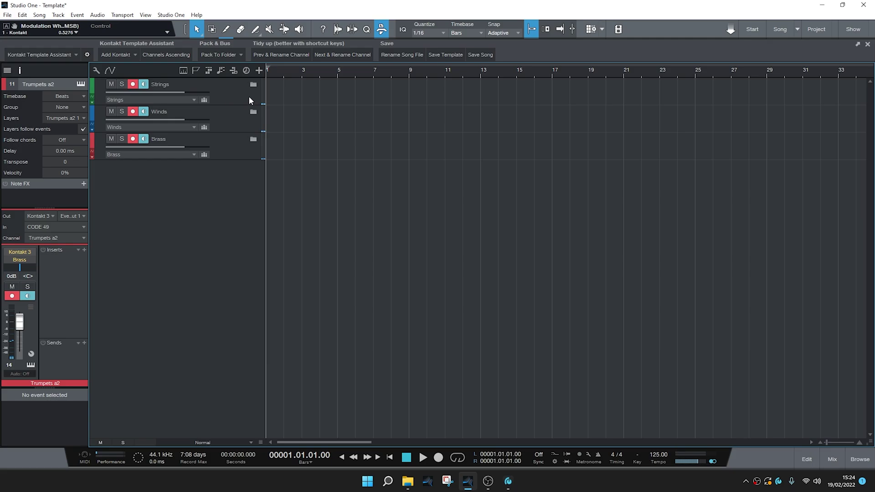
# Step: Examine how the Strings, Winds and Brass folder channels expand and collapse in the mixer, and review the available pack-to-folder macros
pyautogui.click(253, 139)
pyautogui.click(253, 139)
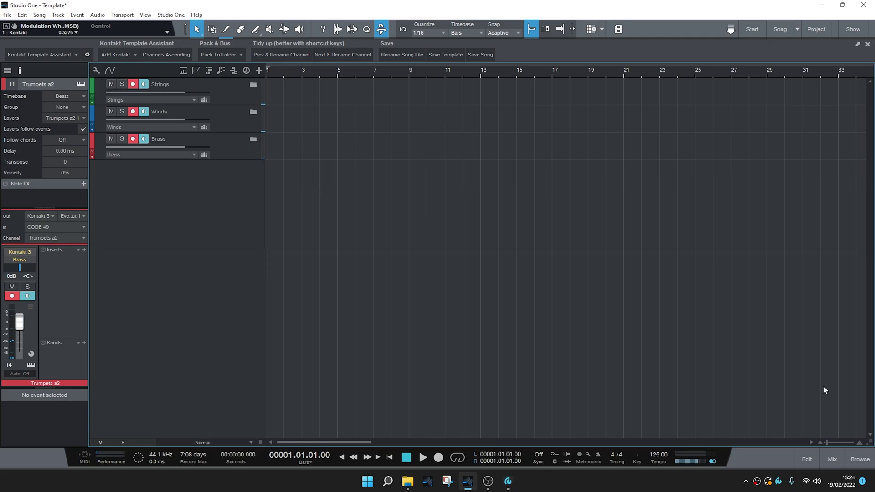
pyautogui.click(833, 460)
pyautogui.click(382, 417)
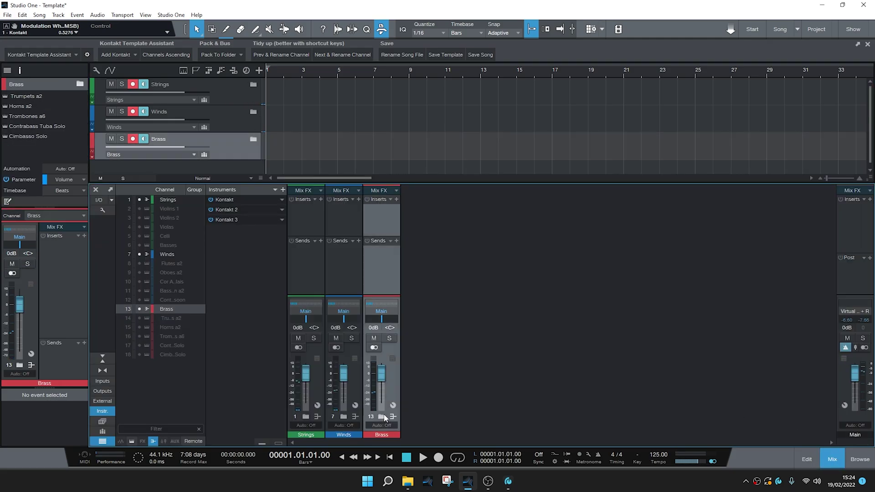
pyautogui.click(344, 417)
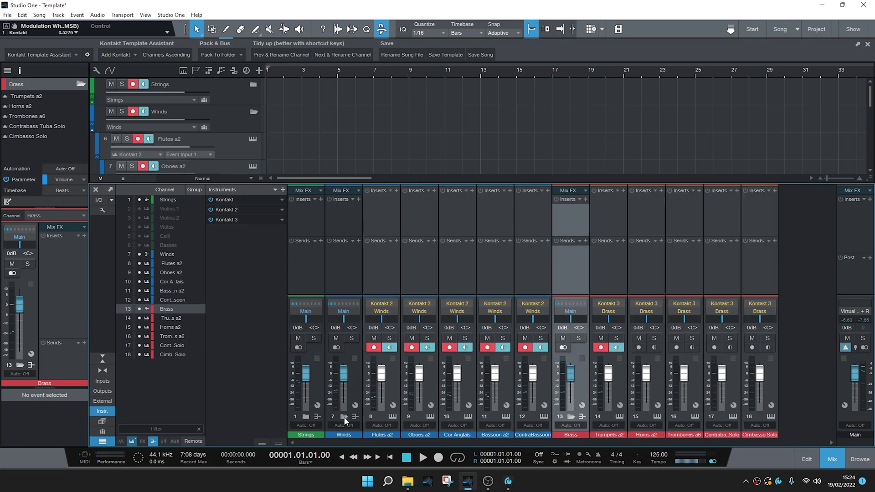
pyautogui.click(306, 416)
pyautogui.moveTo(468, 443); pyautogui.dragTo(289, 426)
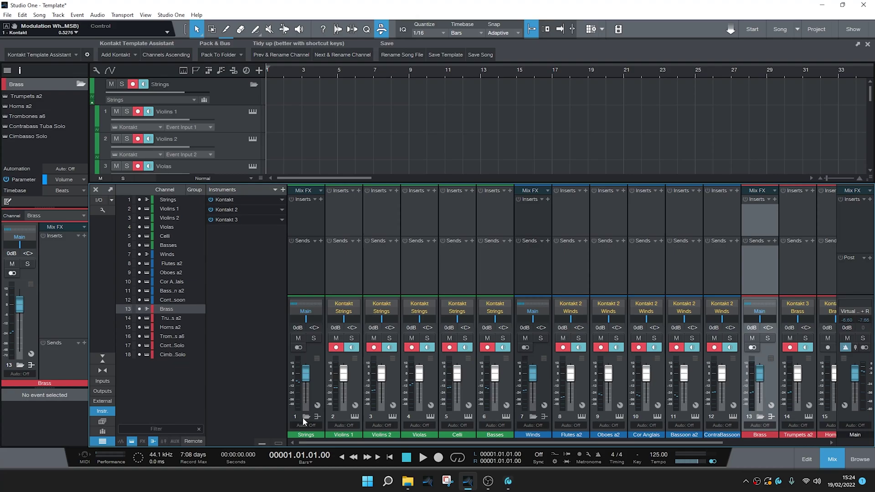
pyautogui.click(306, 417)
pyautogui.click(344, 417)
pyautogui.click(382, 417)
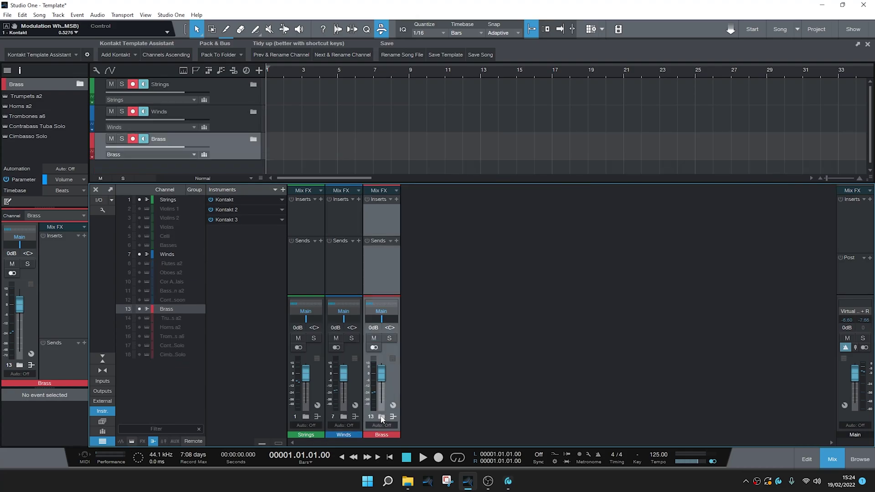
pyautogui.click(822, 459)
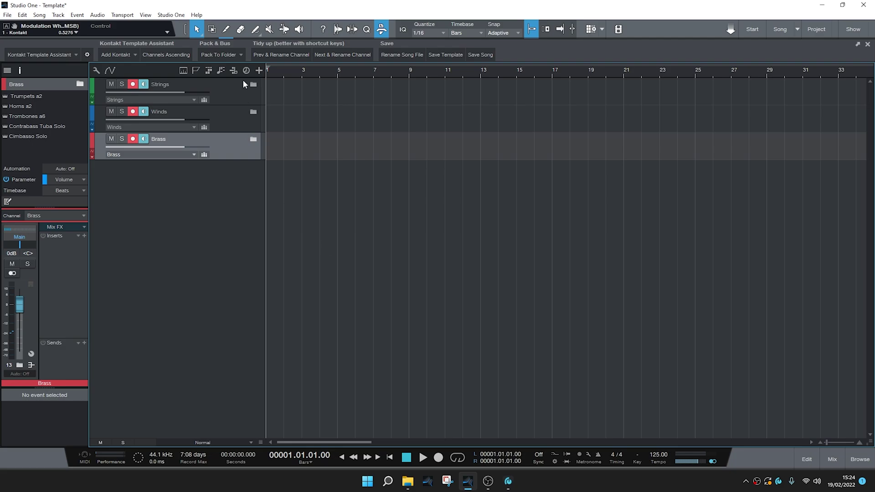
pyautogui.click(228, 56)
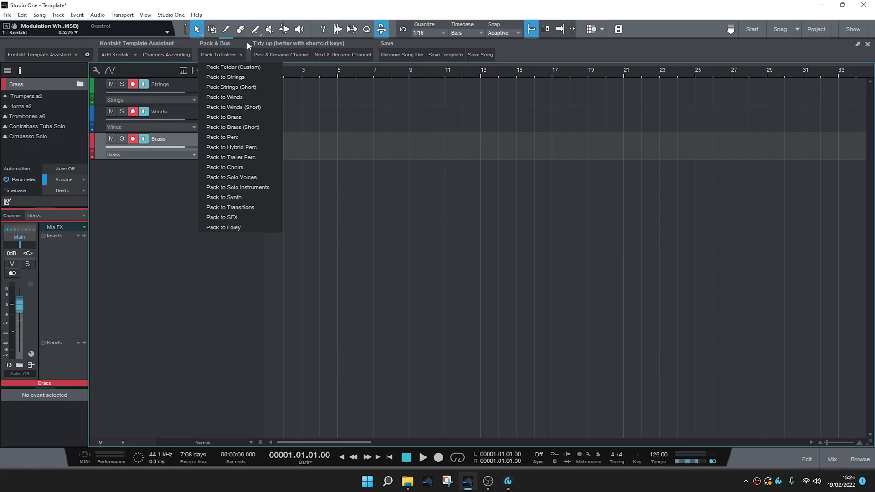
# Step: Add an FX channel in the mixer and insert the Open AIR reverb on it
pyautogui.click(822, 467)
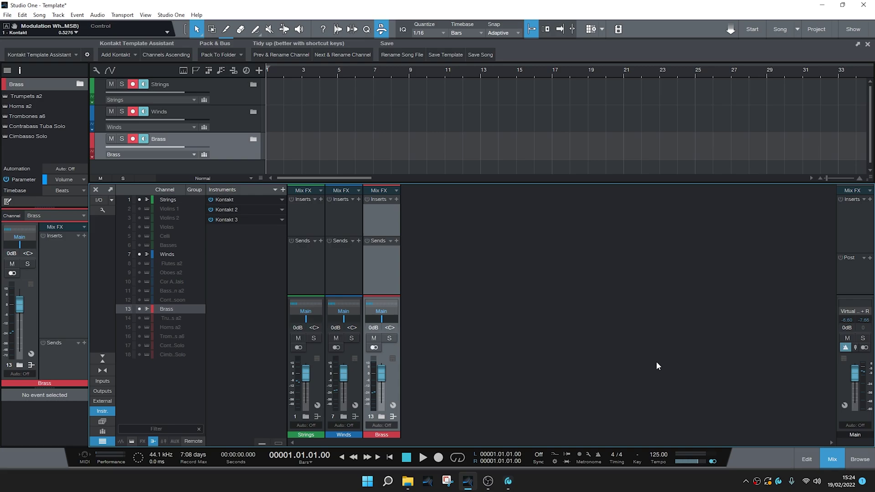
pyautogui.rightClick(453, 232)
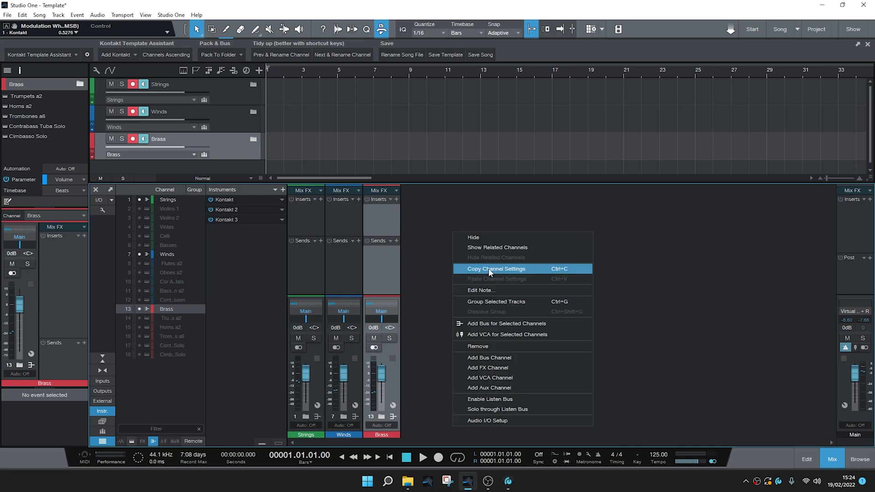
pyautogui.click(483, 370)
pyautogui.click(434, 192)
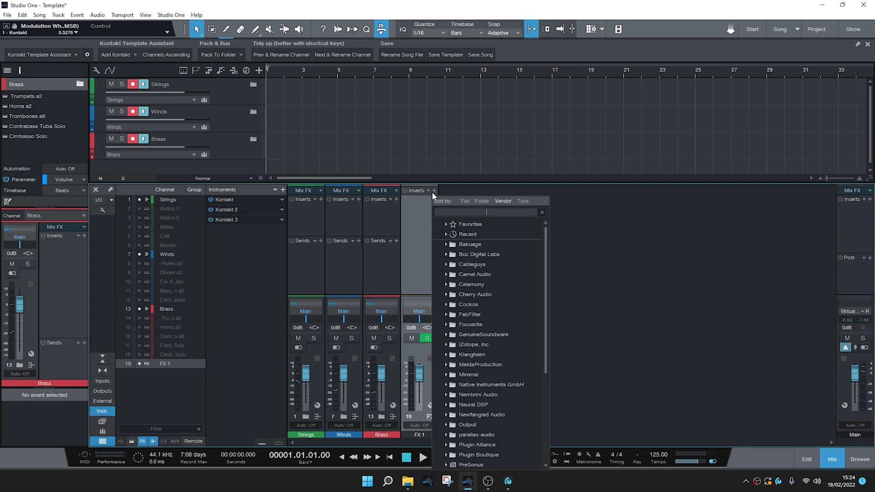
pyautogui.click(434, 196)
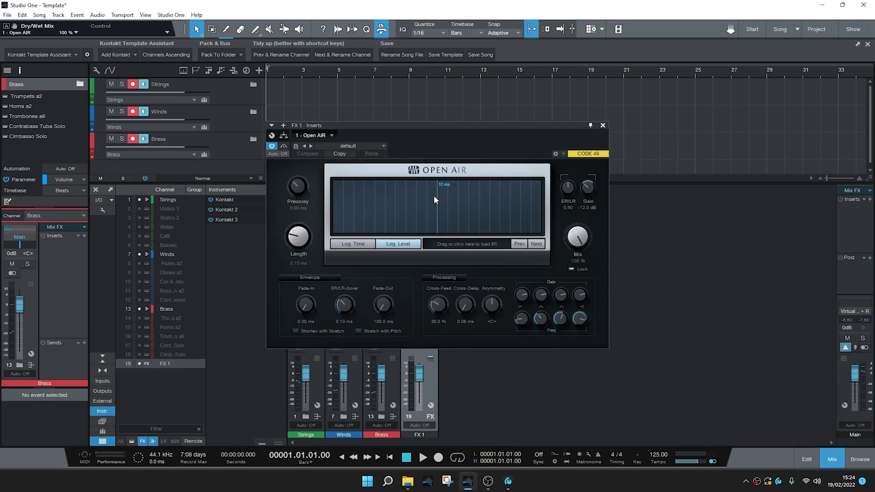
# Step: Load the 5000 Hall preset from Medium Halls into Open AIR and close the plug-in window
pyautogui.click(366, 145)
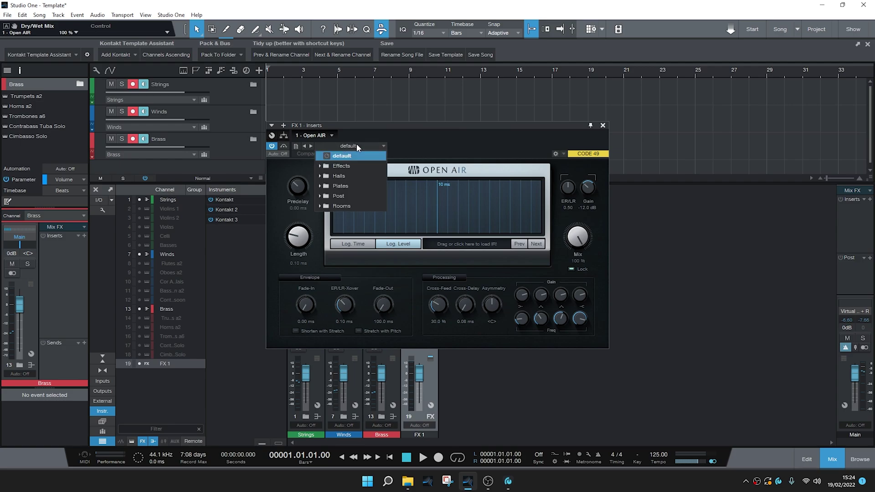
pyautogui.click(337, 177)
pyautogui.click(351, 196)
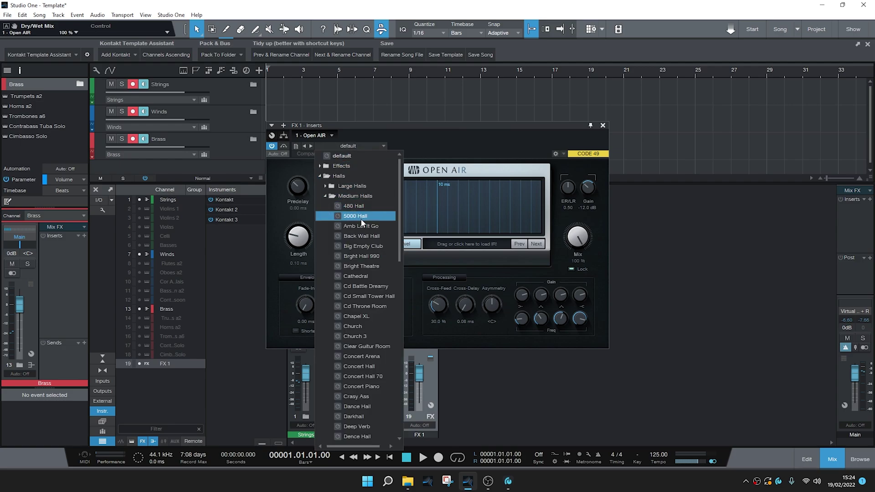
pyautogui.click(356, 216)
pyautogui.click(602, 126)
pyautogui.click(603, 125)
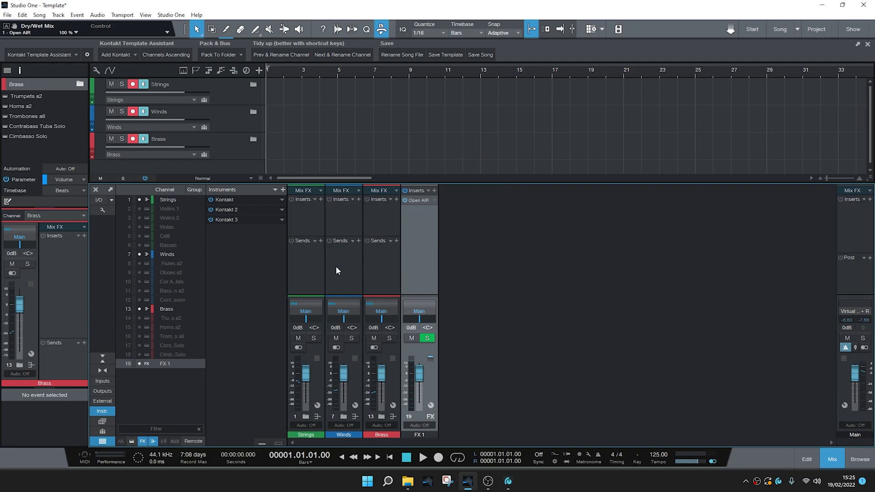
pyautogui.click(434, 191)
pyautogui.write('rc')
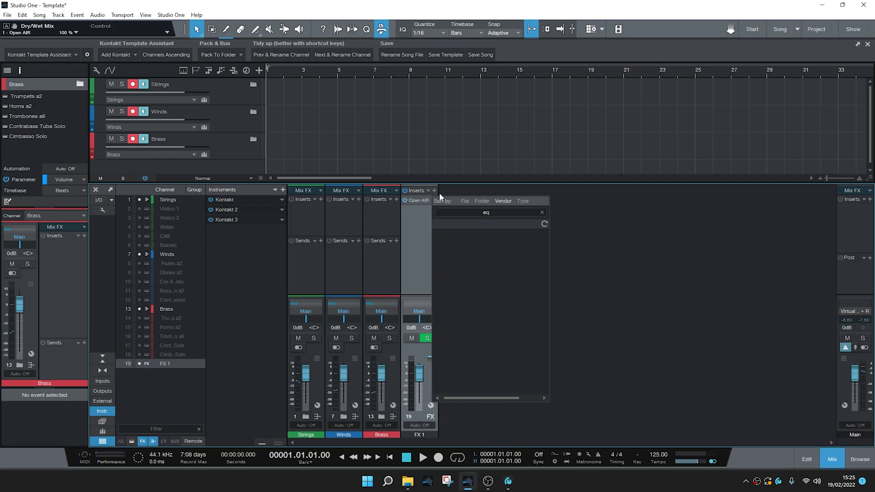
pyautogui.press('Return')
pyautogui.click(624, 126)
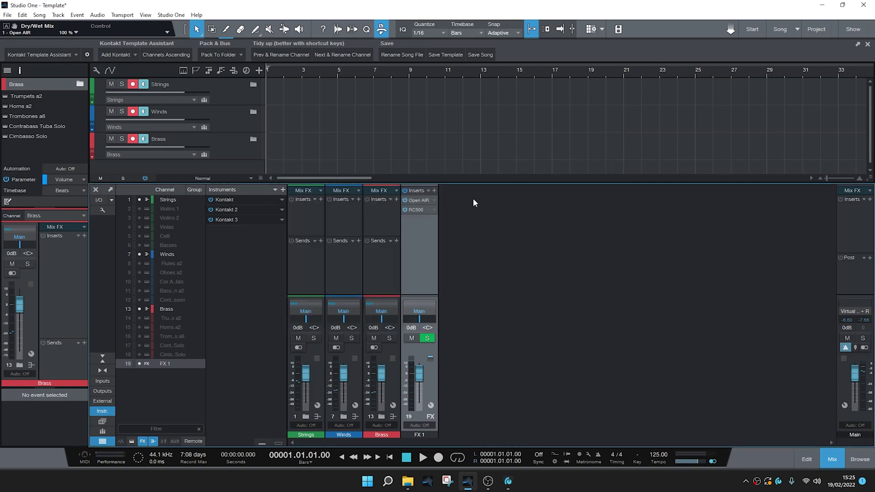
pyautogui.rightClick(425, 211)
pyautogui.click(426, 259)
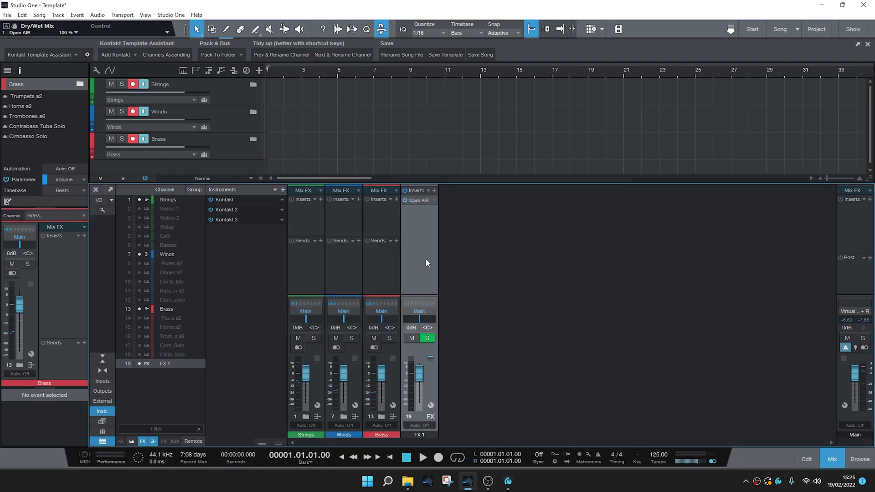
# Step: Insert Pro EQ after Open AIR on FX 1, with the low cut at 211 Hz and the high cut at 5.77 kHz
pyautogui.click(434, 191)
pyautogui.write('eq')
pyautogui.doubleClick(449, 244)
pyautogui.click(294, 365)
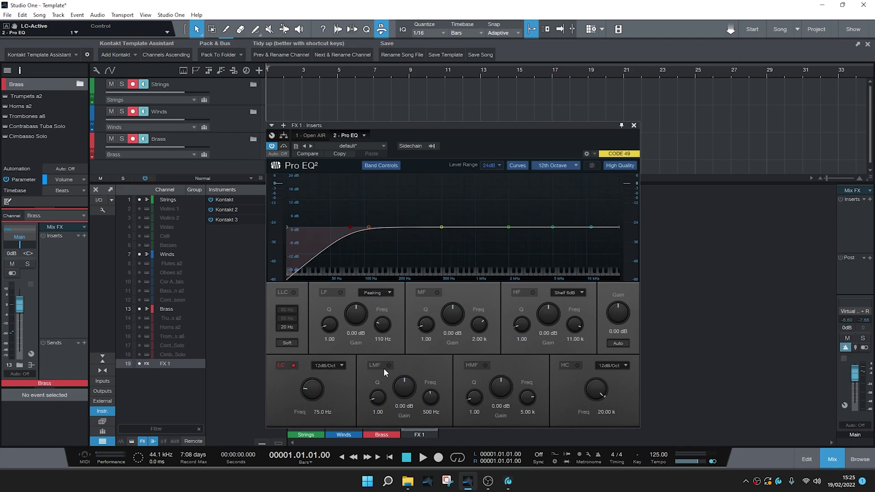
pyautogui.click(577, 366)
pyautogui.moveTo(319, 372); pyautogui.dragTo(403, 394)
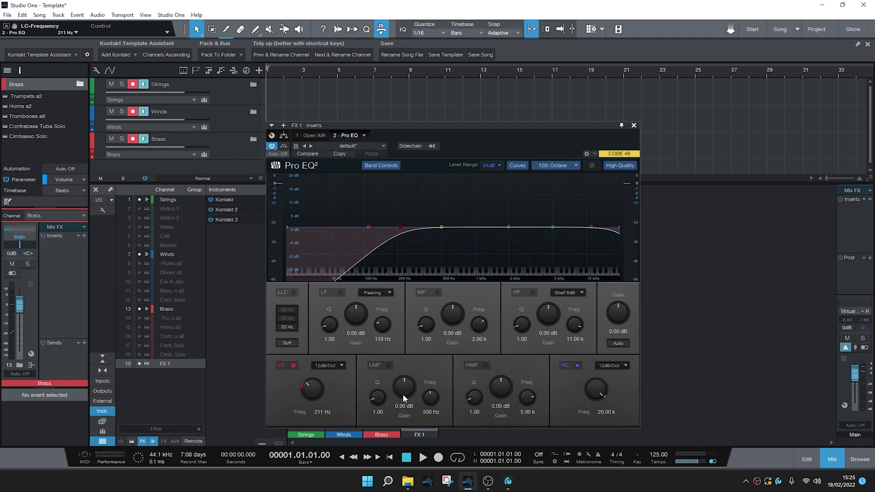
pyautogui.moveTo(593, 394); pyautogui.dragTo(649, 177)
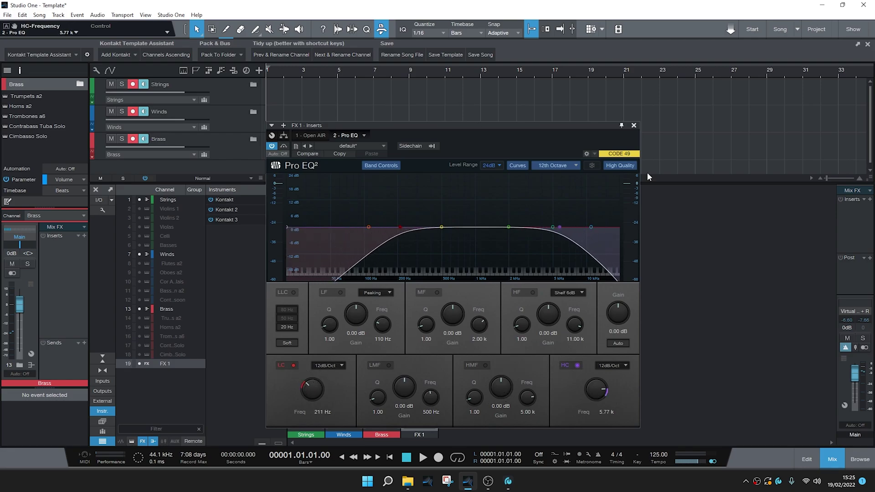
pyautogui.click(633, 126)
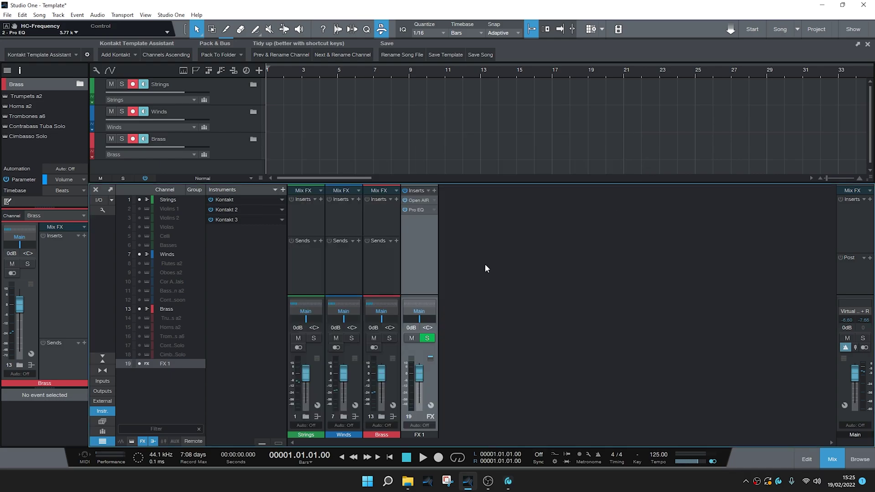
# Step: Add sends to FX 1 on the Strings, Winds and Brass channels together, and lower the Strings send level
pyautogui.click(313, 259)
pyautogui.click(321, 241)
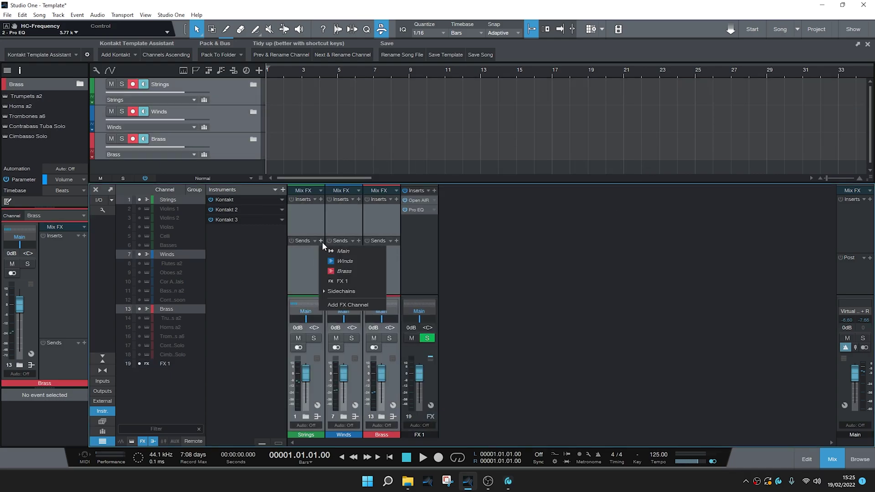
pyautogui.click(331, 285)
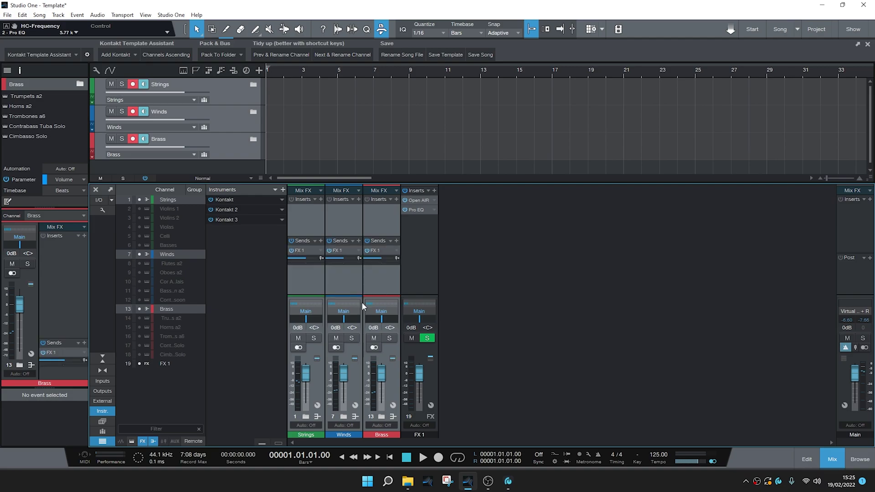
pyautogui.click(313, 283)
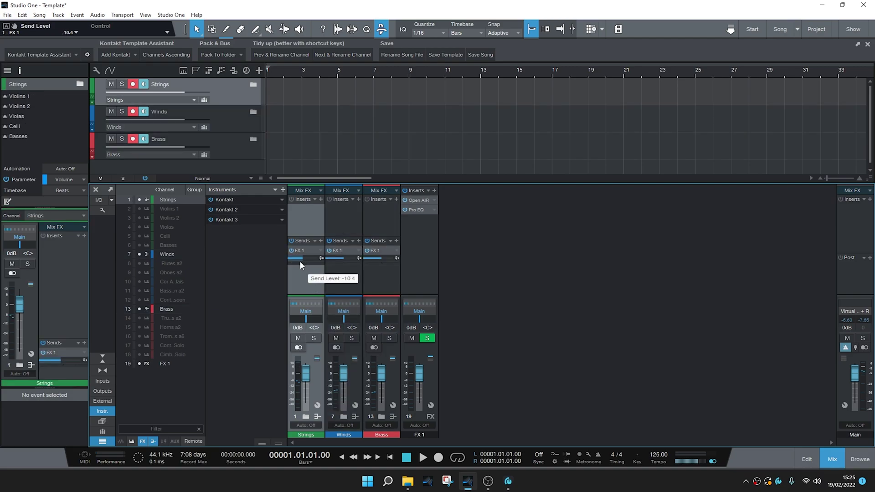
pyautogui.moveTo(344, 258)
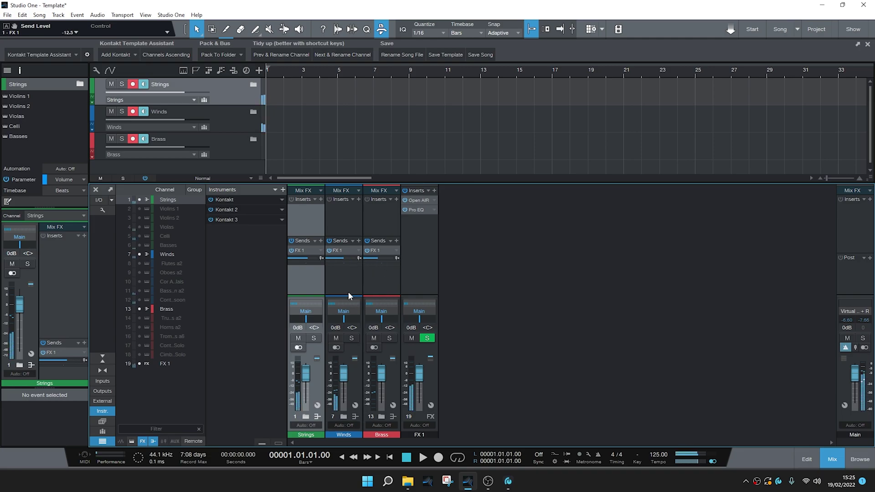
# Step: Solo the Brass channel and lower its FX 1 send level to about -21.6 dB
pyautogui.click(134, 140)
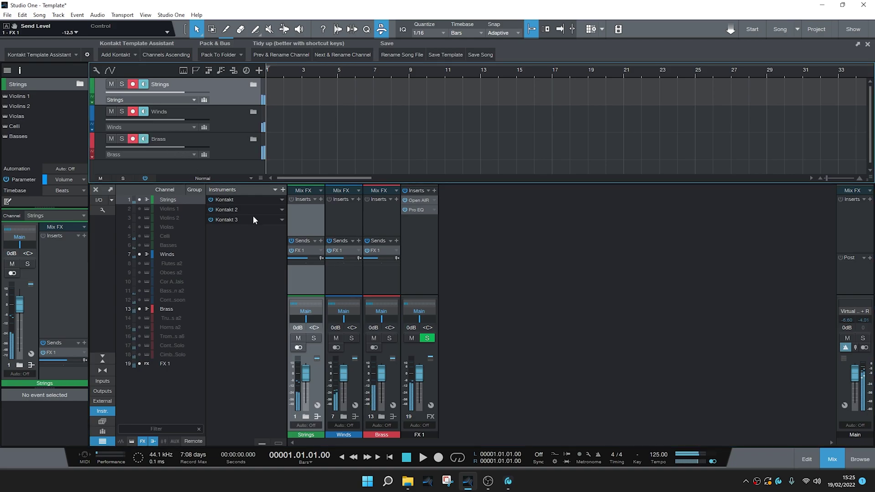
pyautogui.click(390, 339)
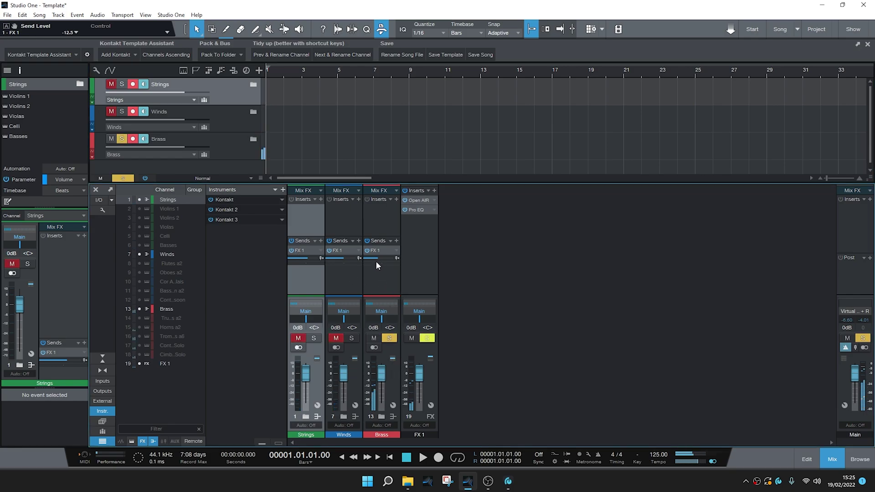
pyautogui.moveTo(375, 261); pyautogui.dragTo(376, 259)
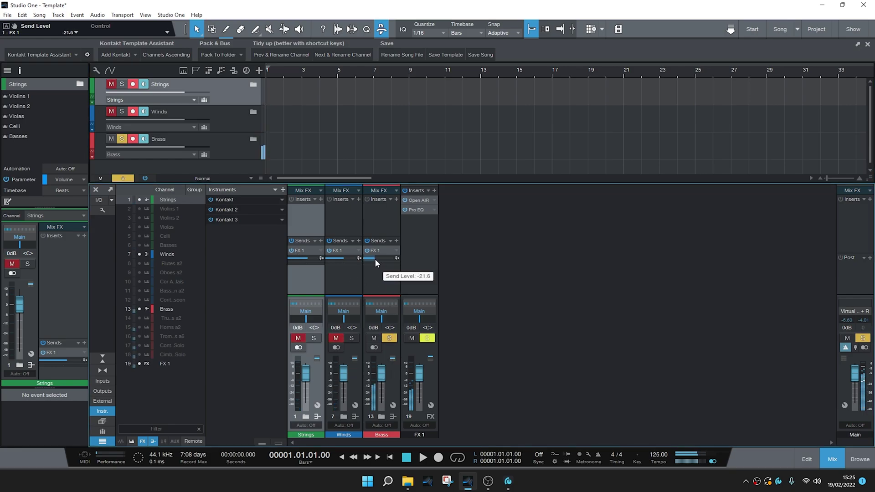
# Step: Switch the solo from Brass to Winds and raise the Winds send to FX 1 to about -2.4 dB
pyautogui.click(352, 339)
pyautogui.click(390, 338)
pyautogui.moveTo(344, 258); pyautogui.dragTo(347, 258)
# Step: Solo Strings alone to set its FX 1 send level to about -13.0 dB, and solo Winds and Brass alongside it again
pyautogui.click(313, 338)
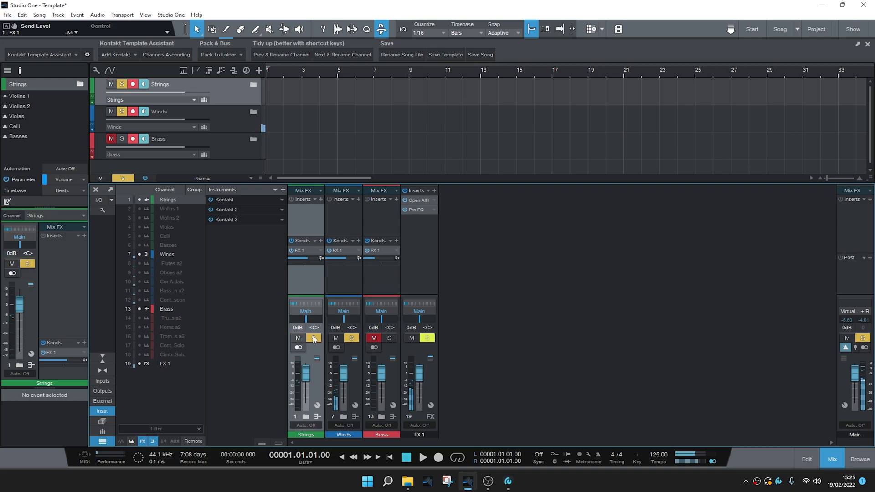
pyautogui.click(351, 338)
pyautogui.moveTo(307, 258); pyautogui.dragTo(300, 261)
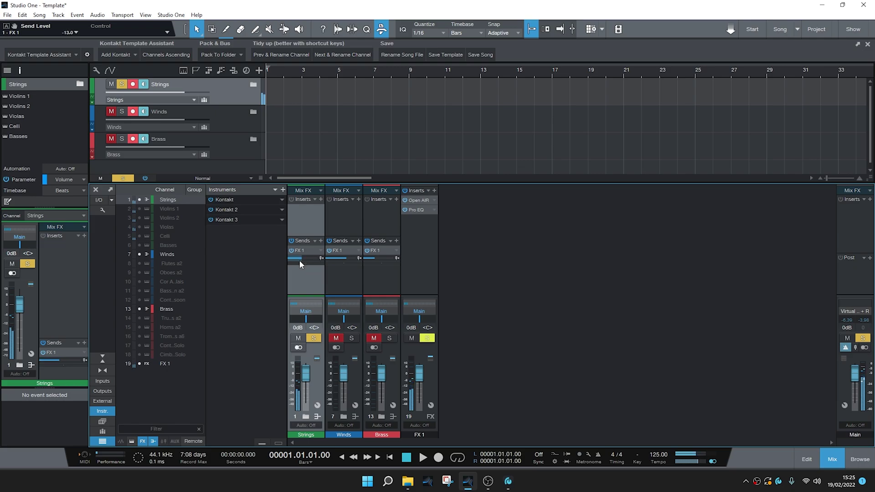
pyautogui.click(351, 338)
pyautogui.click(389, 338)
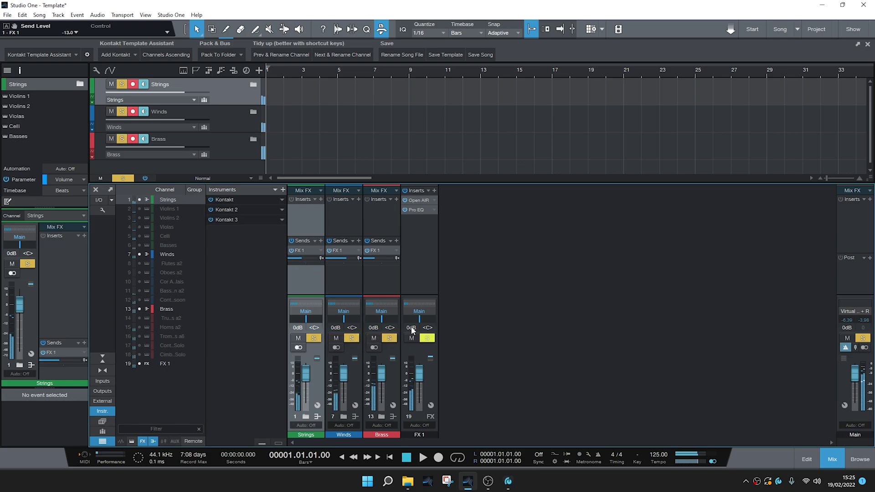